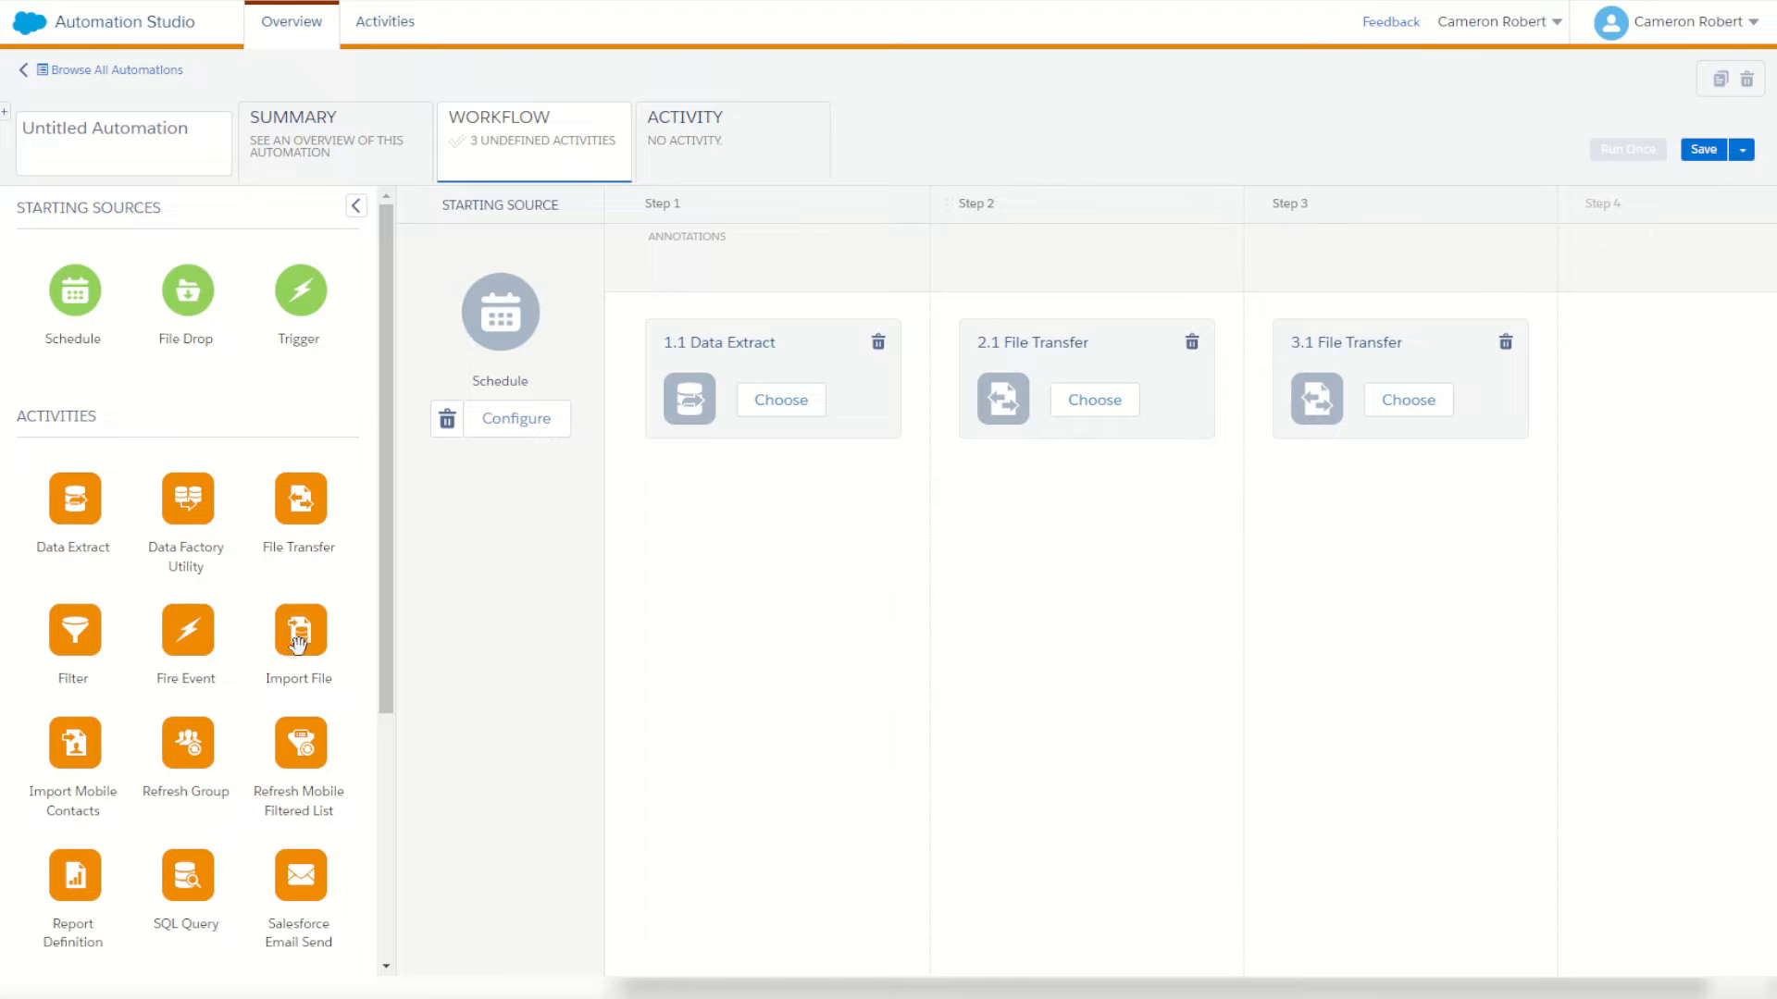
Step: Add an Import File activity to the workflow as Step 4
{"action": "left_click_drag", "start_coordinate": [301, 632], "coordinate": [1673, 420]}
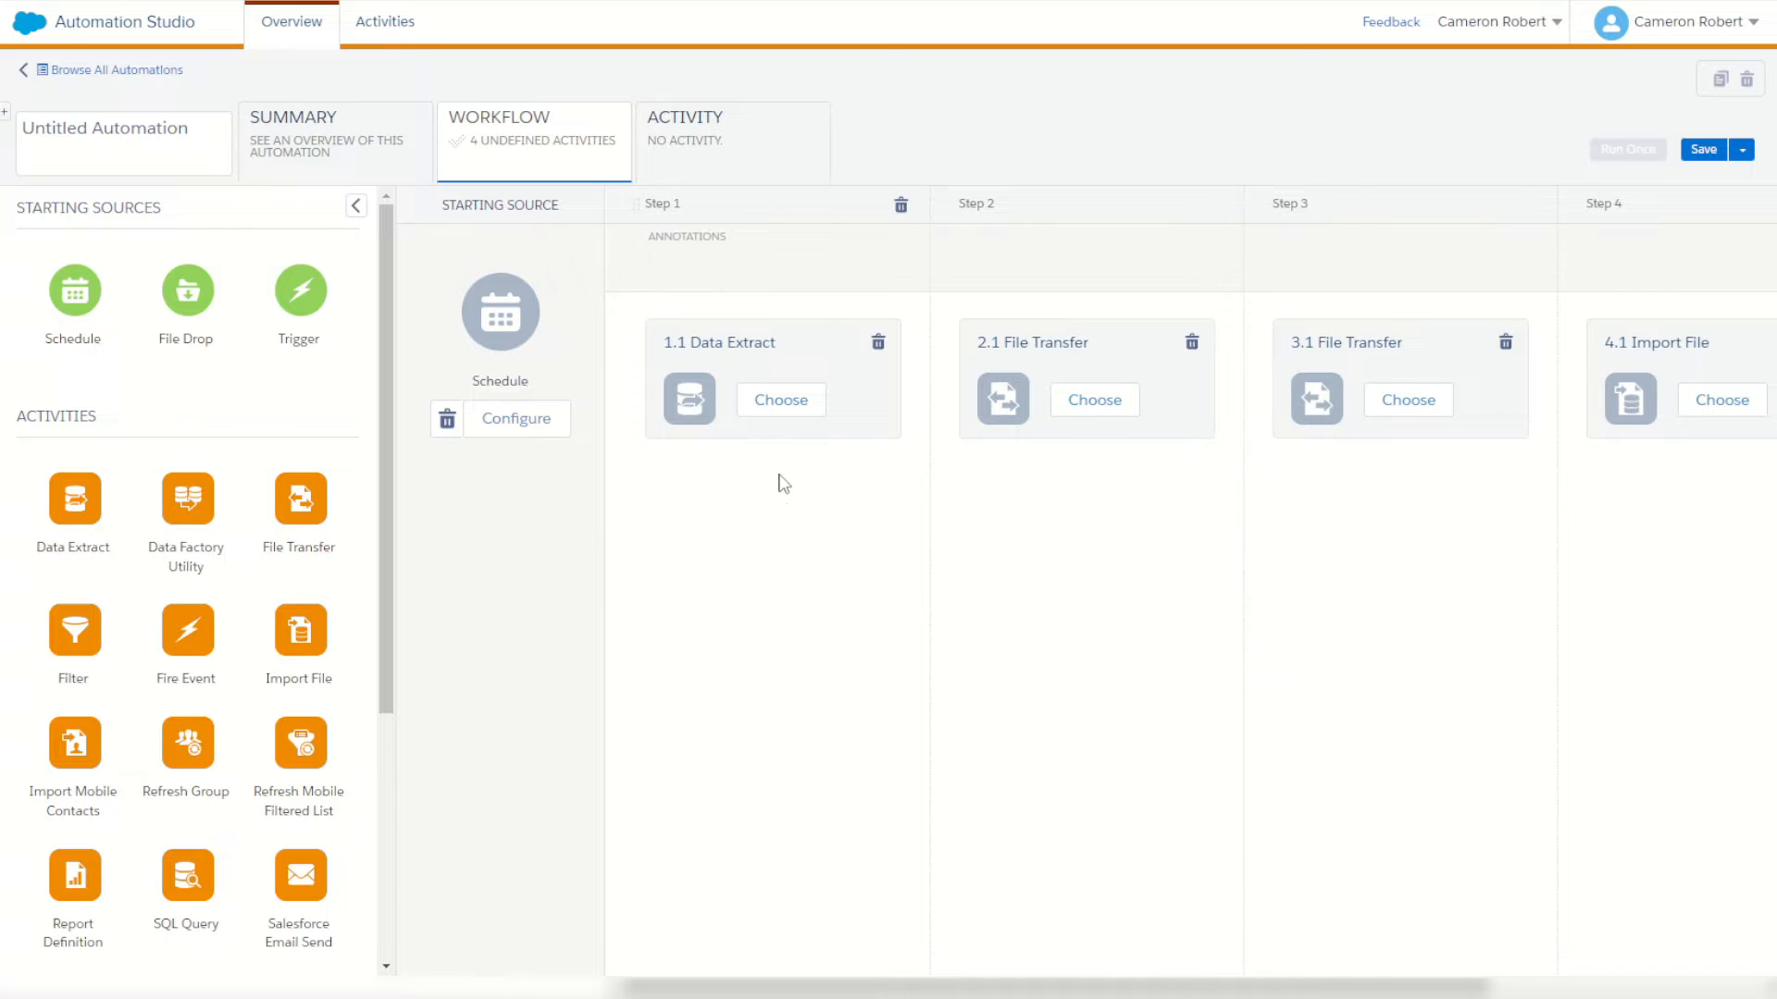
Step: Create a new Data Extract activity for Step 1 named NotSent, with file naming pattern NotSent.zip and extract type Tracking Extract
{"action": "left_click", "coordinate": [781, 400]}
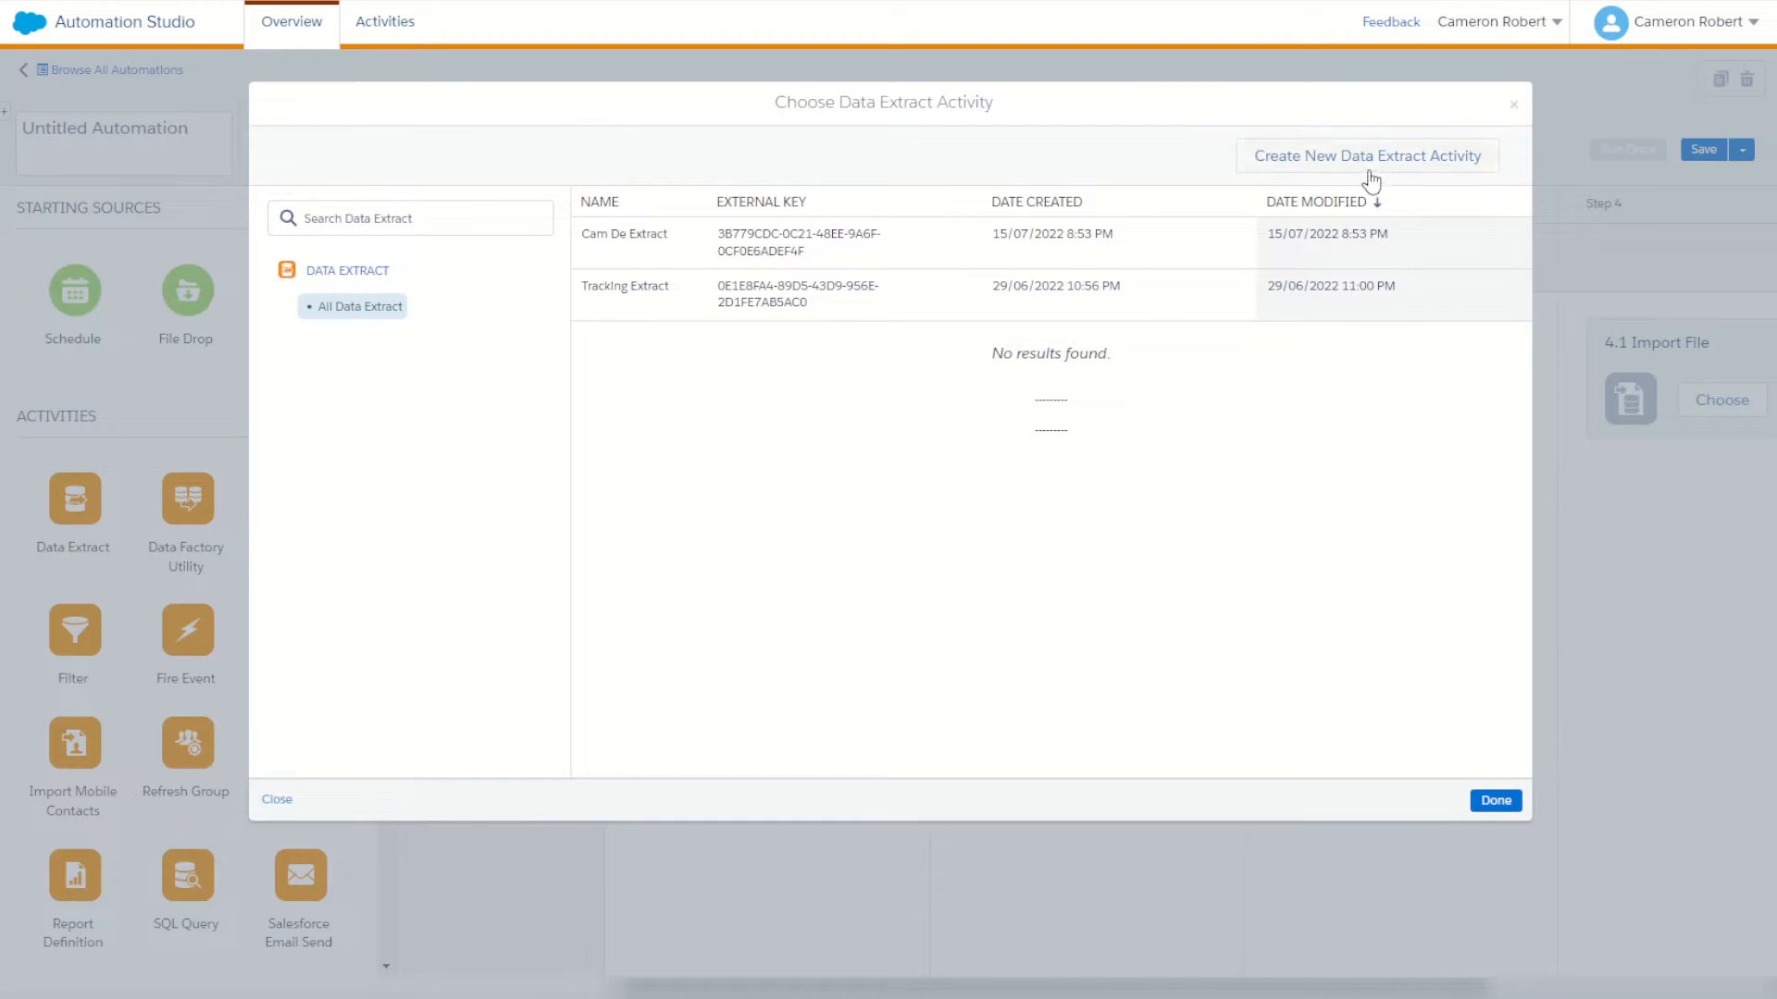
{"action": "left_click", "coordinate": [1372, 170]}
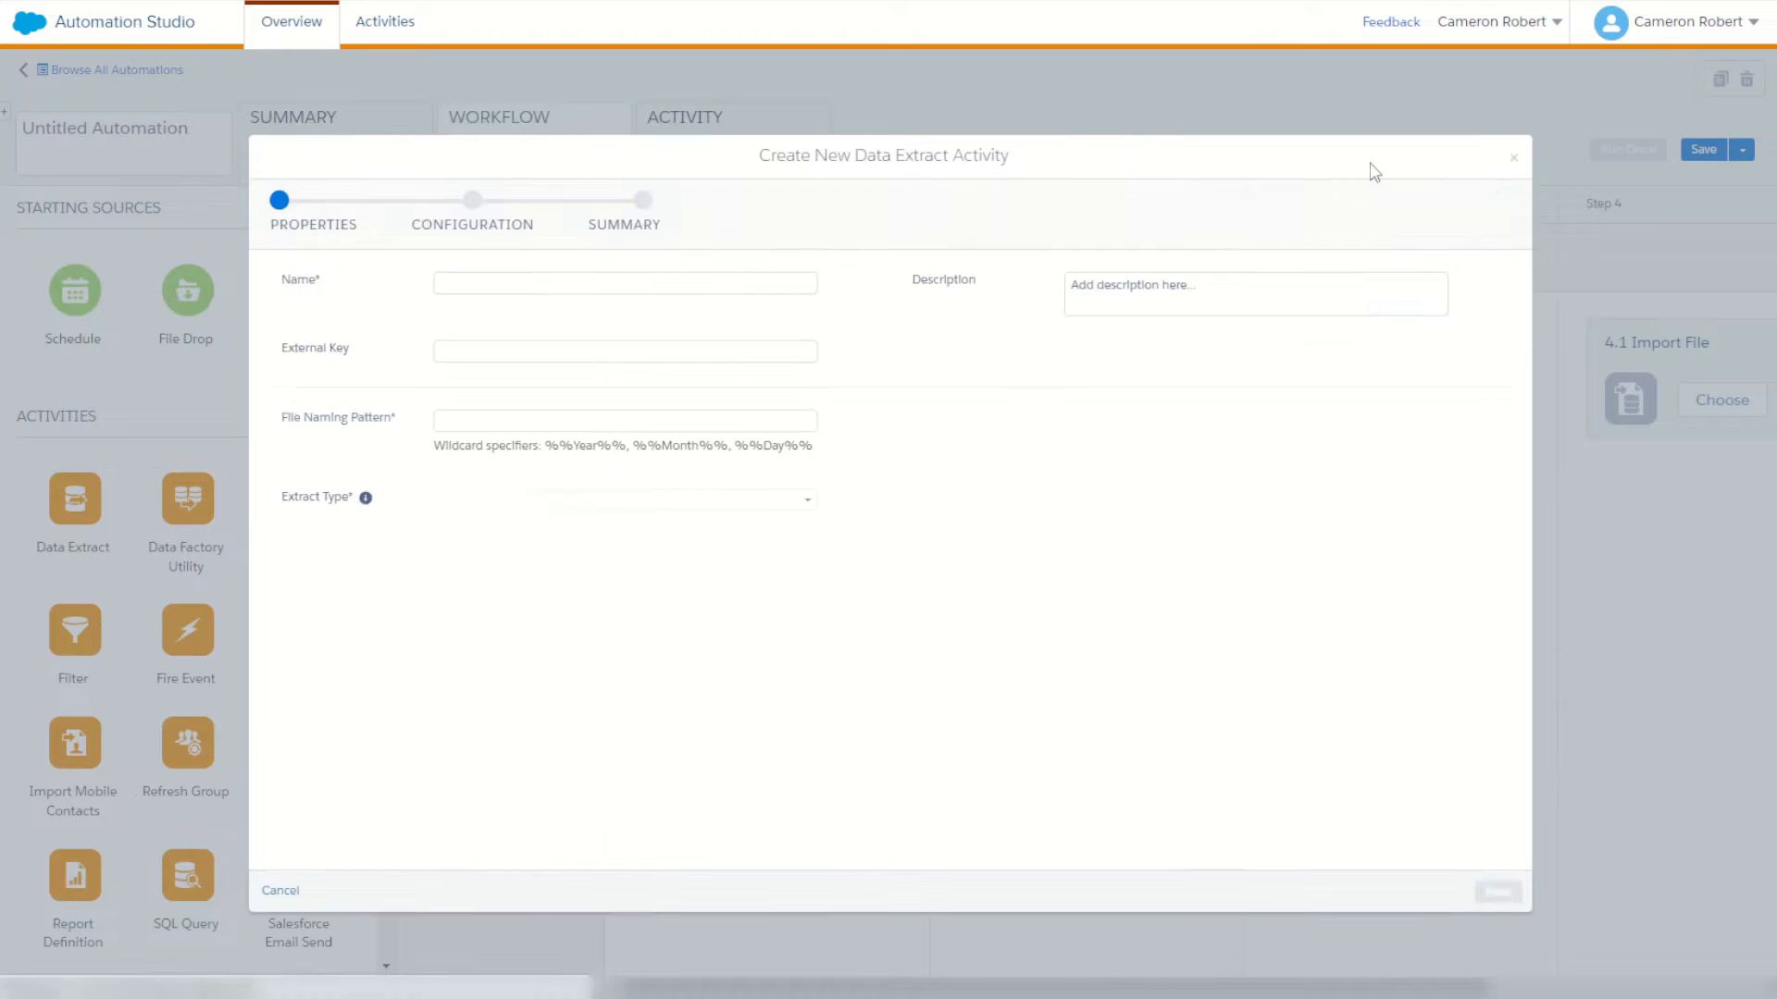
{"action": "left_click", "coordinate": [718, 285]}
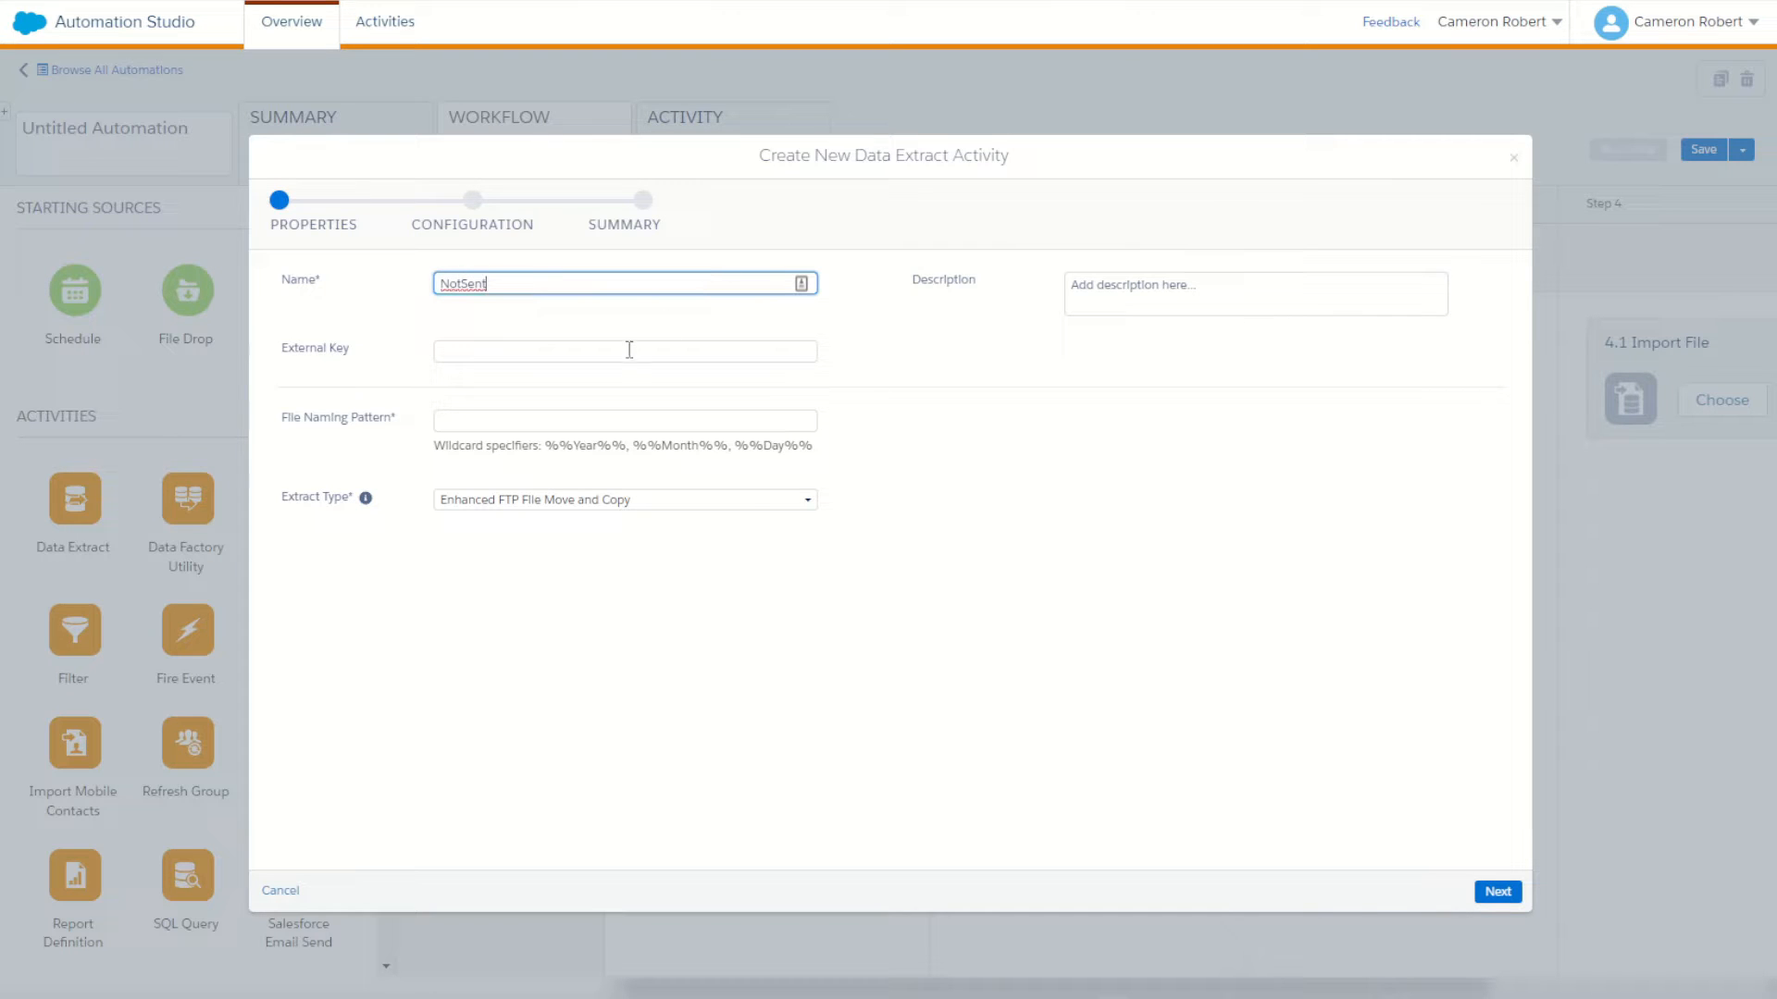
{"action": "left_click", "coordinate": [573, 421]}
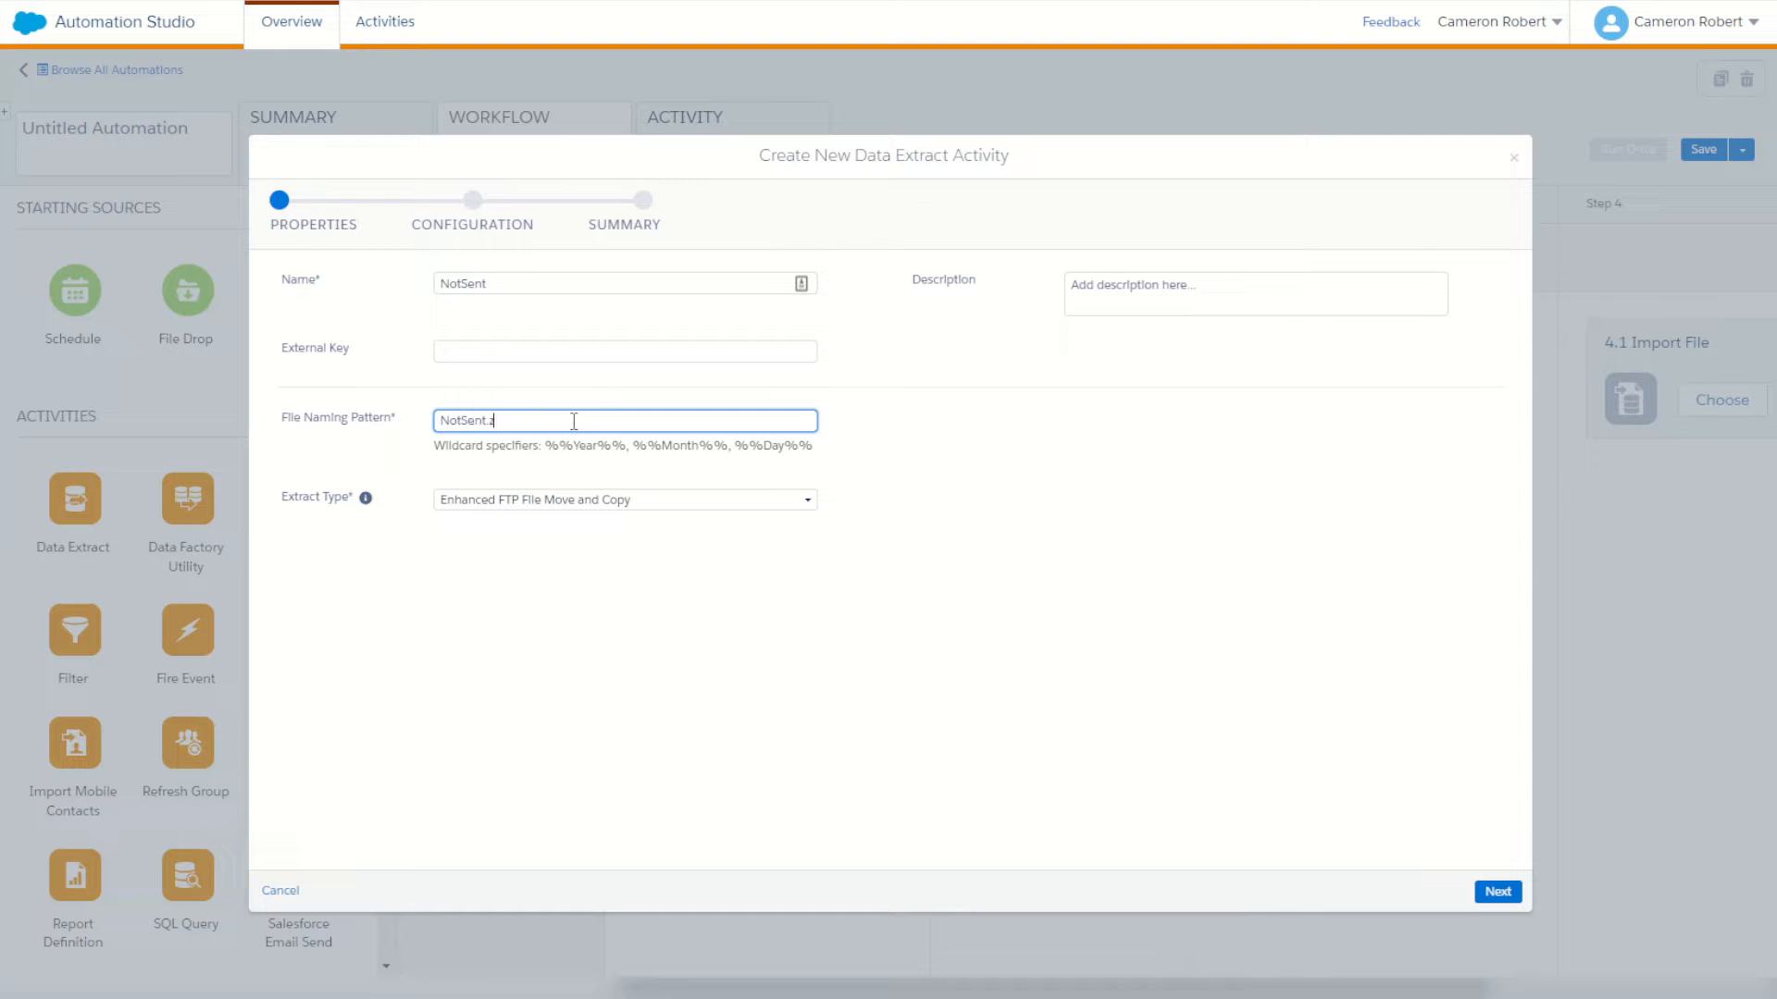
{"action": "left_click", "coordinate": [568, 501]}
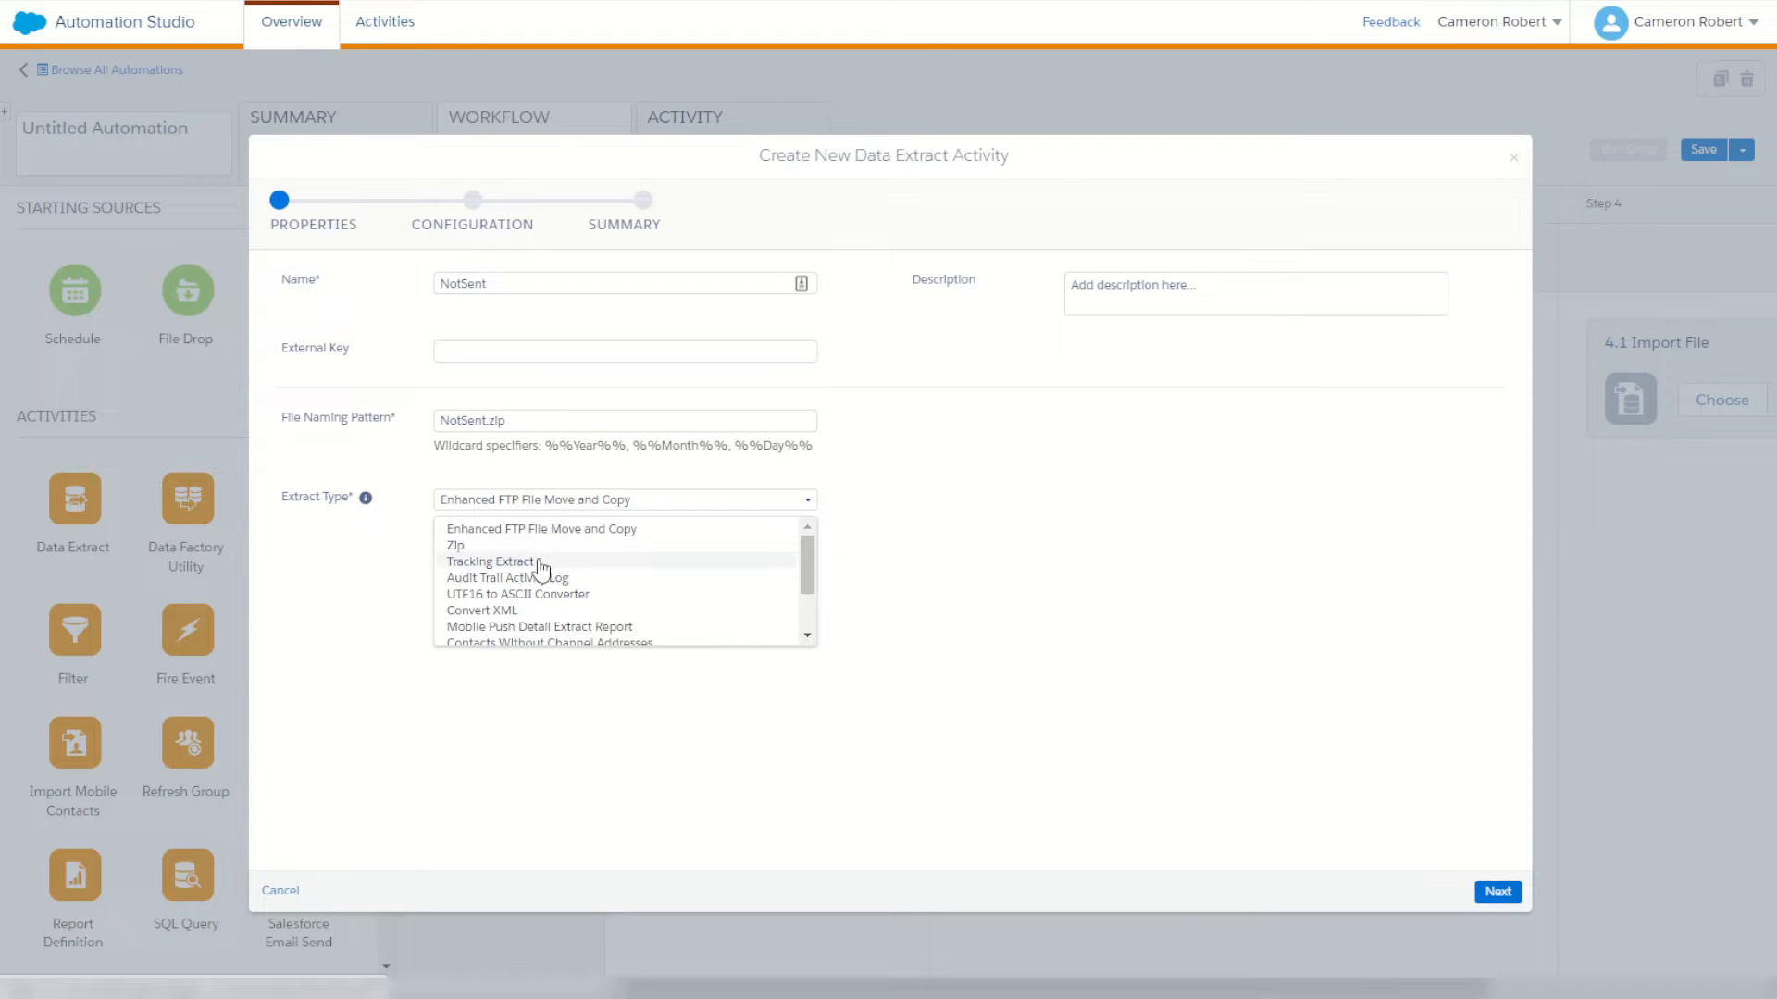
{"action": "left_click", "coordinate": [542, 567]}
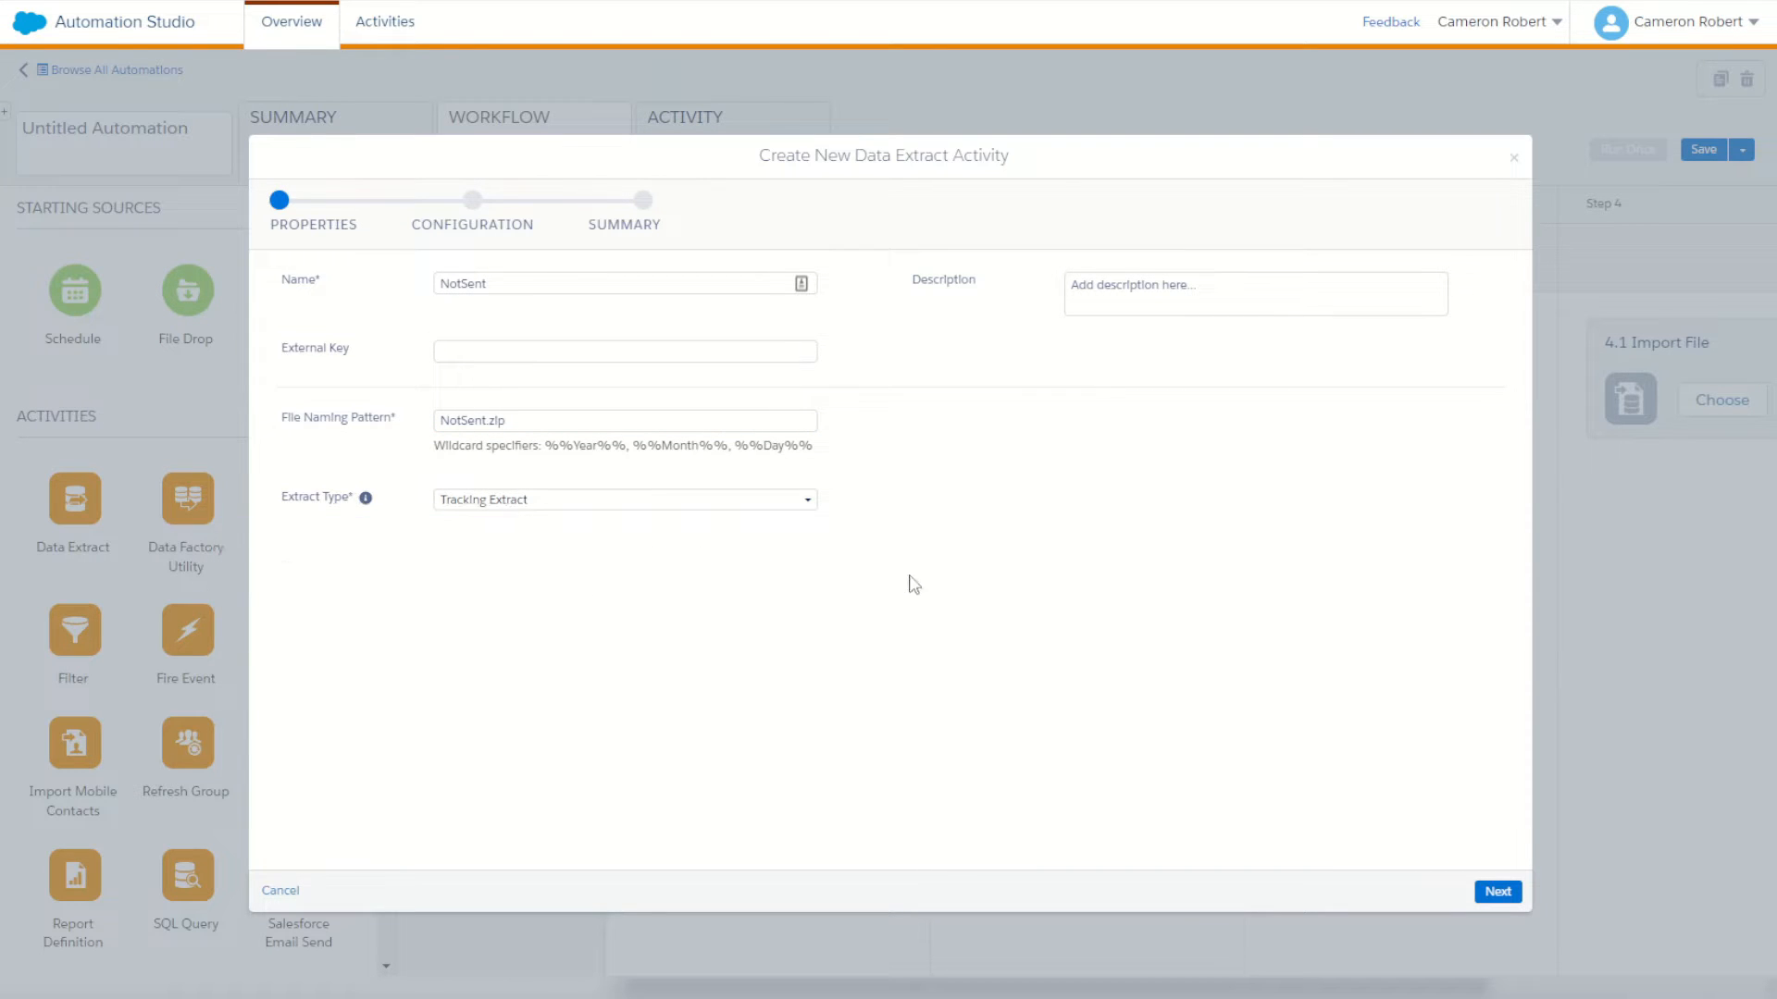
{"action": "left_click", "coordinate": [1492, 889]}
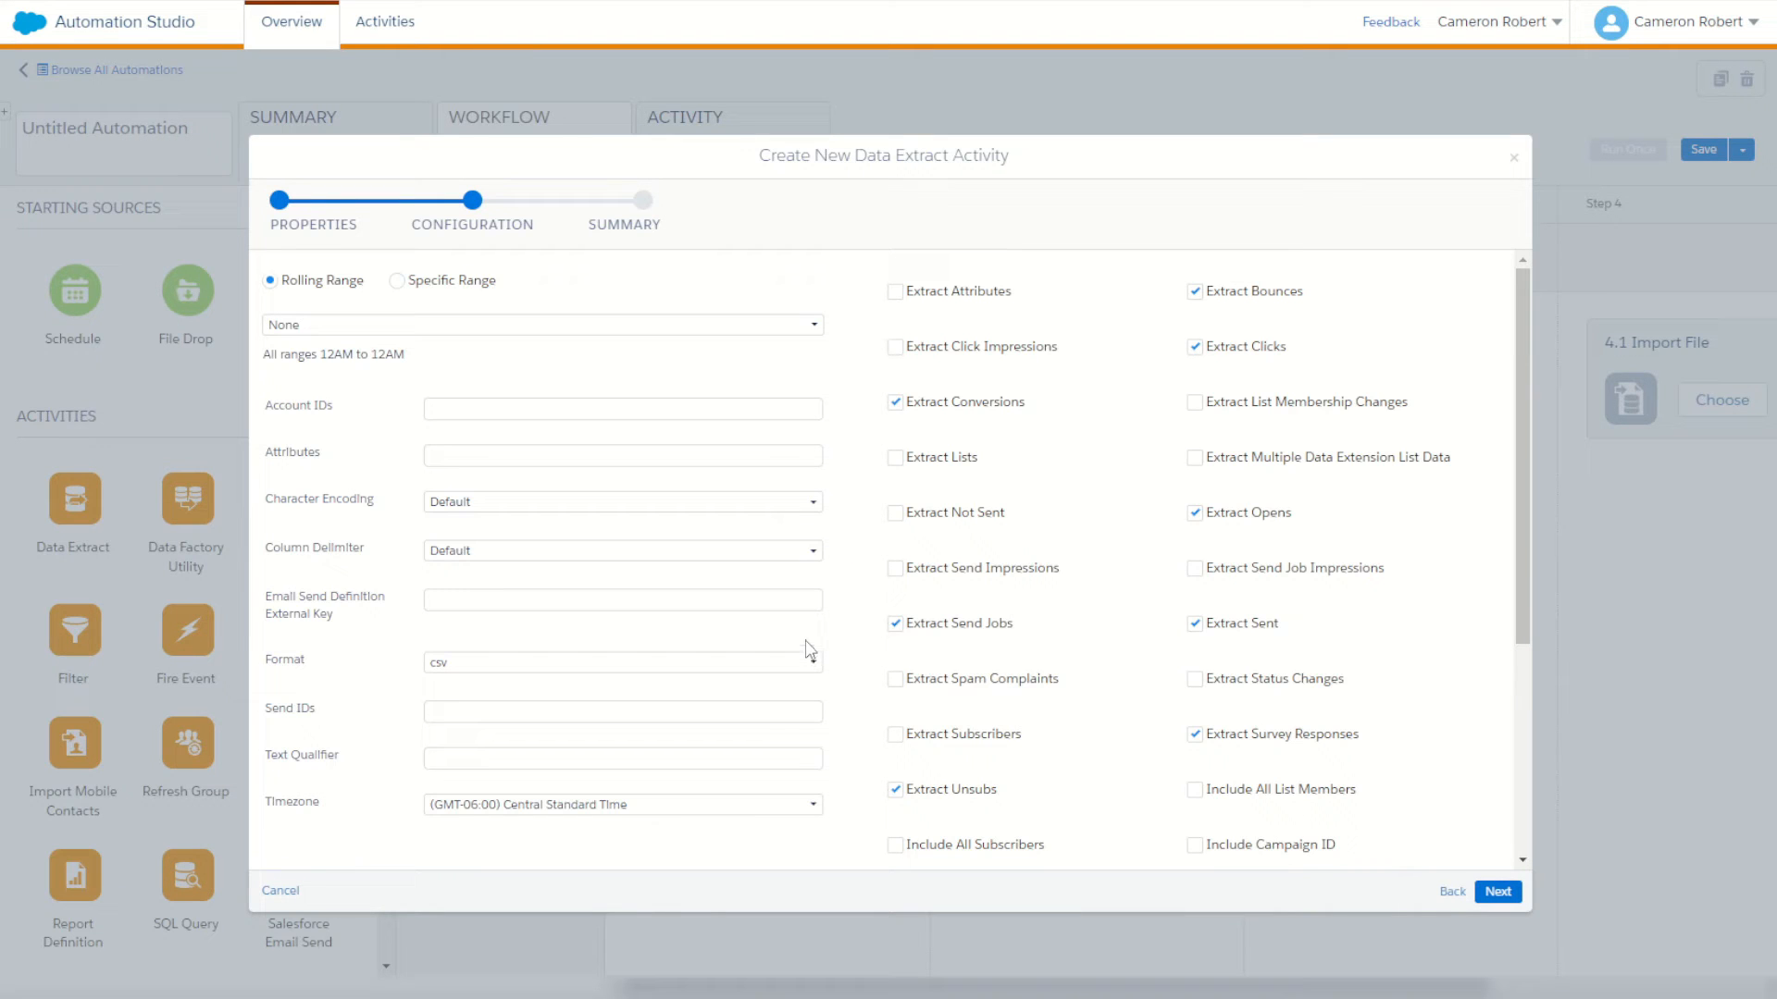
Step: Enable only Extract Not Sent, clearing the options for bounces, clicks, conversions, opens, sent, send jobs, survey responses, unsubs and test sends
{"action": "left_click", "coordinate": [1195, 292]}
{"action": "left_click", "coordinate": [1197, 348]}
{"action": "left_click", "coordinate": [925, 407]}
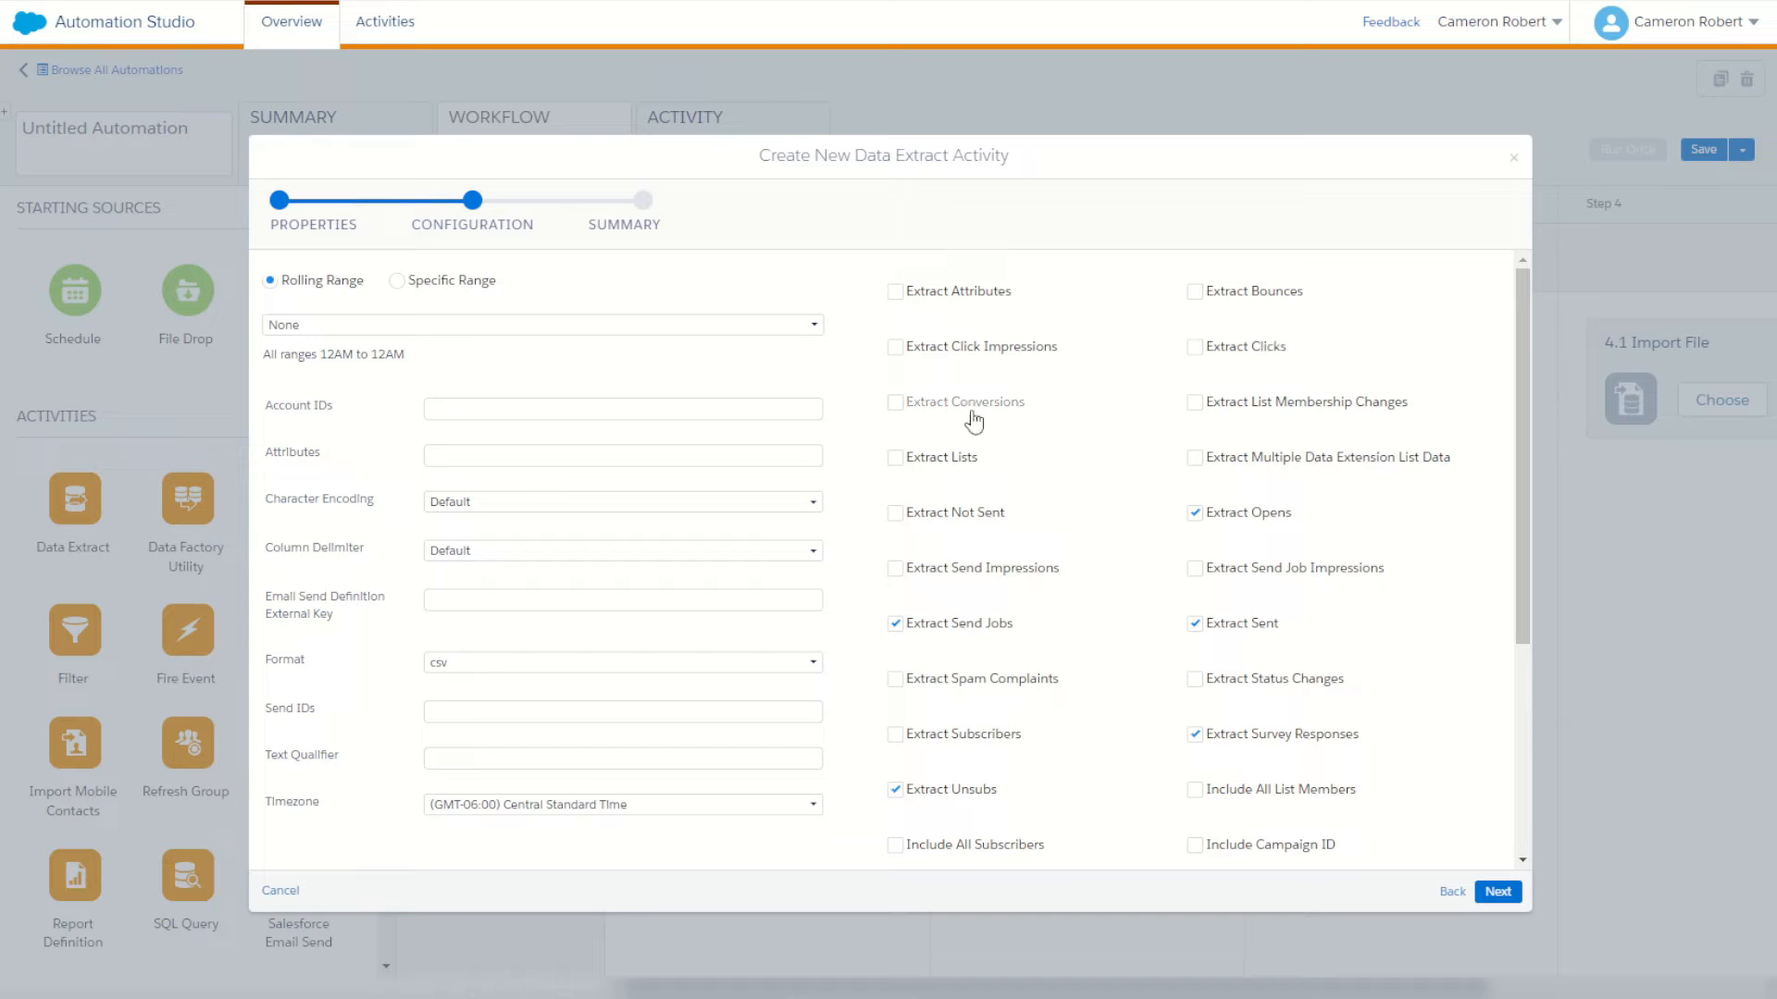
{"action": "left_click", "coordinate": [1202, 514]}
{"action": "left_click", "coordinate": [1197, 624]}
{"action": "left_click", "coordinate": [978, 632]}
{"action": "scroll", "coordinate": [981, 638], "scroll_direction": "down", "scroll_amount": 2}
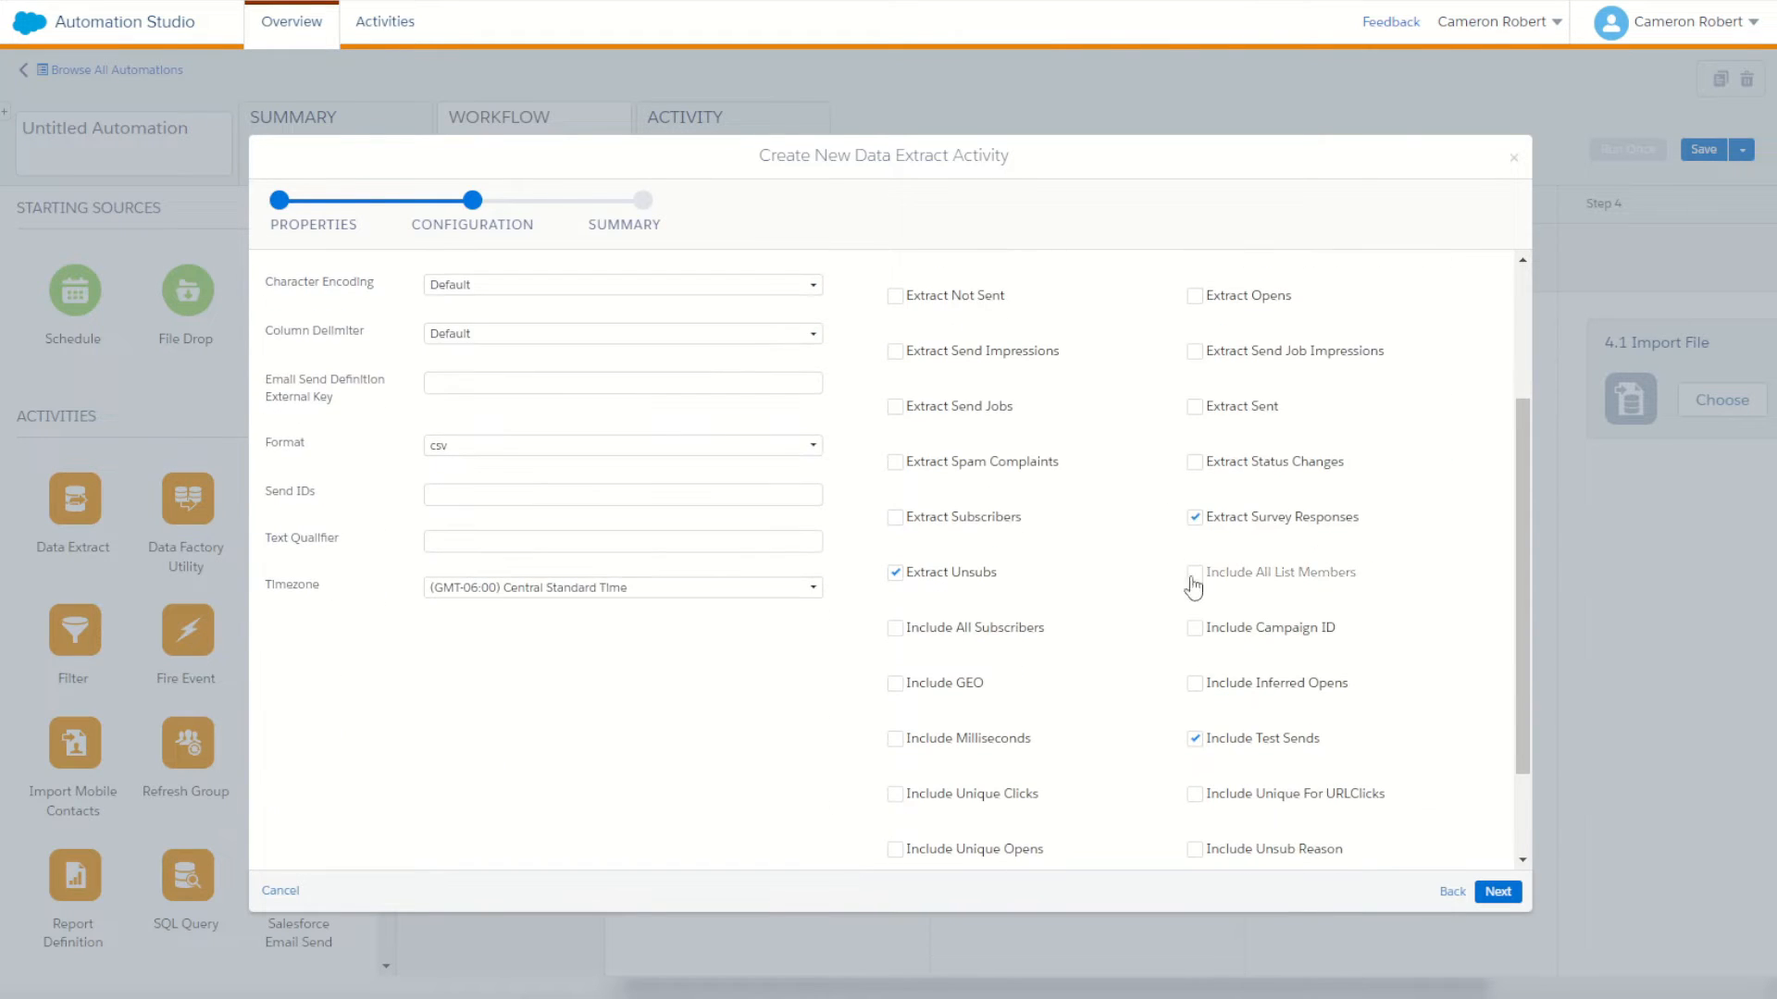
{"action": "left_click", "coordinate": [1196, 520]}
{"action": "left_click", "coordinate": [963, 571]}
{"action": "scroll", "coordinate": [1155, 601], "scroll_direction": "down", "scroll_amount": 1}
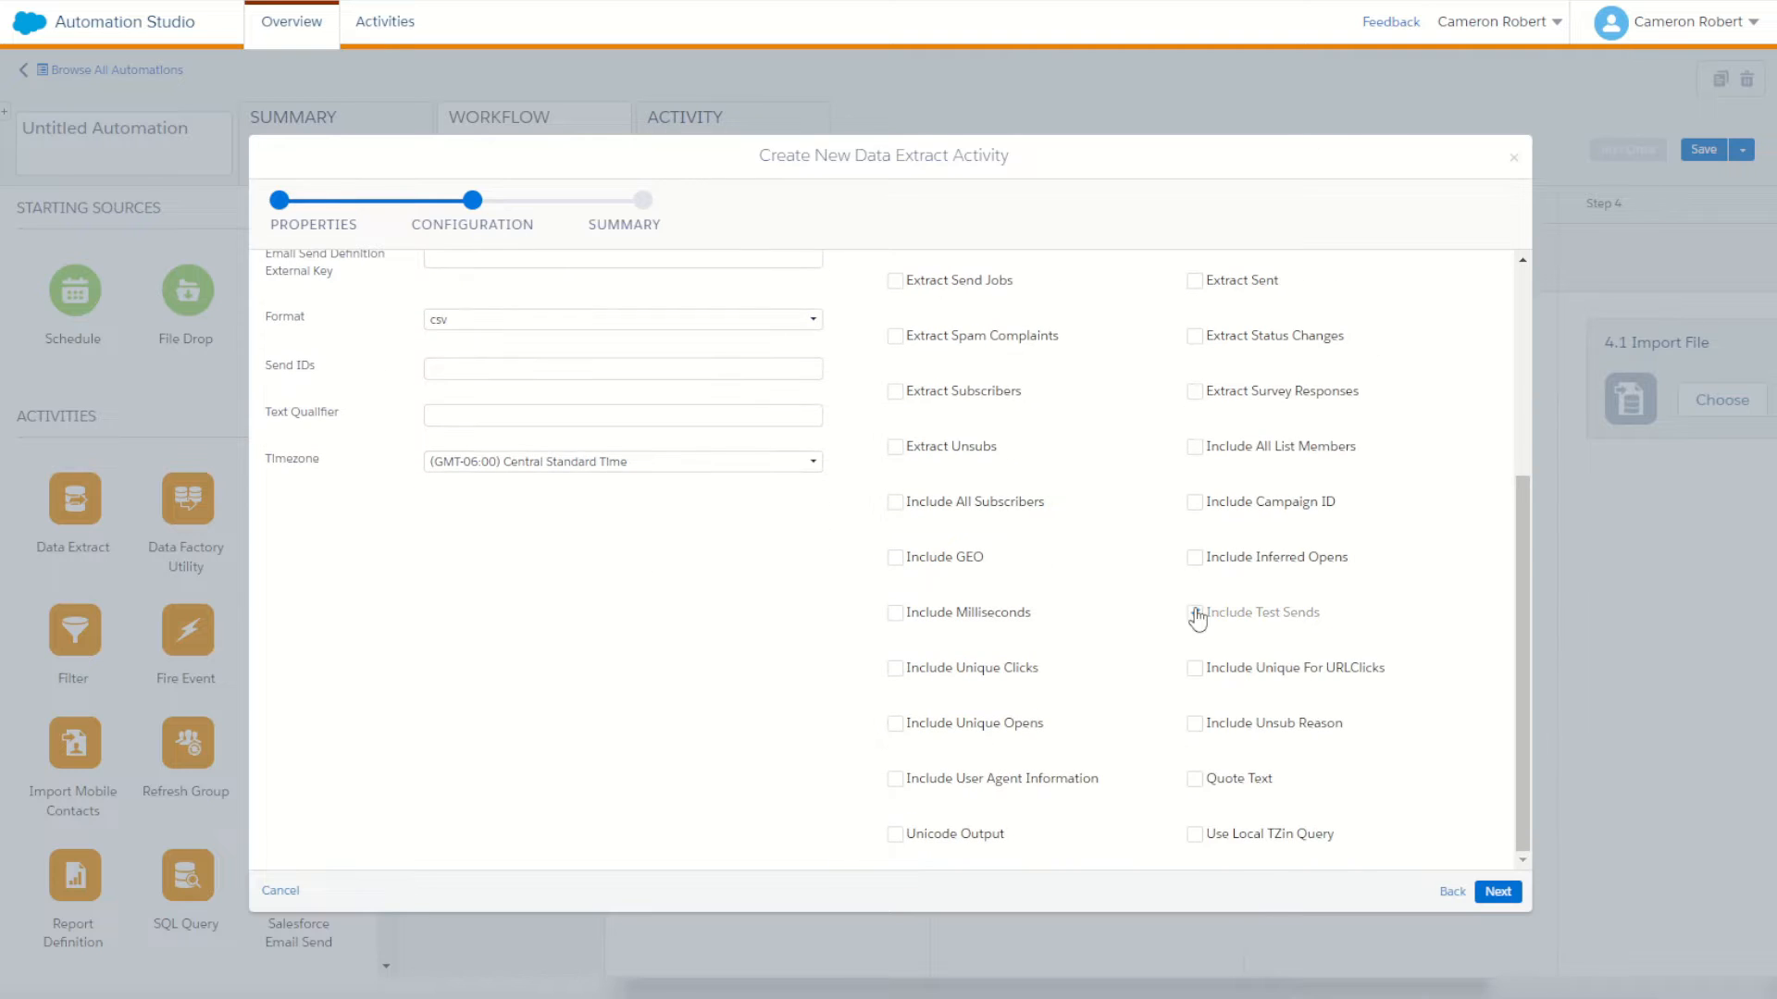
{"action": "left_click", "coordinate": [1194, 613]}
{"action": "scroll", "coordinate": [1179, 649], "scroll_direction": "up", "scroll_amount": 3}
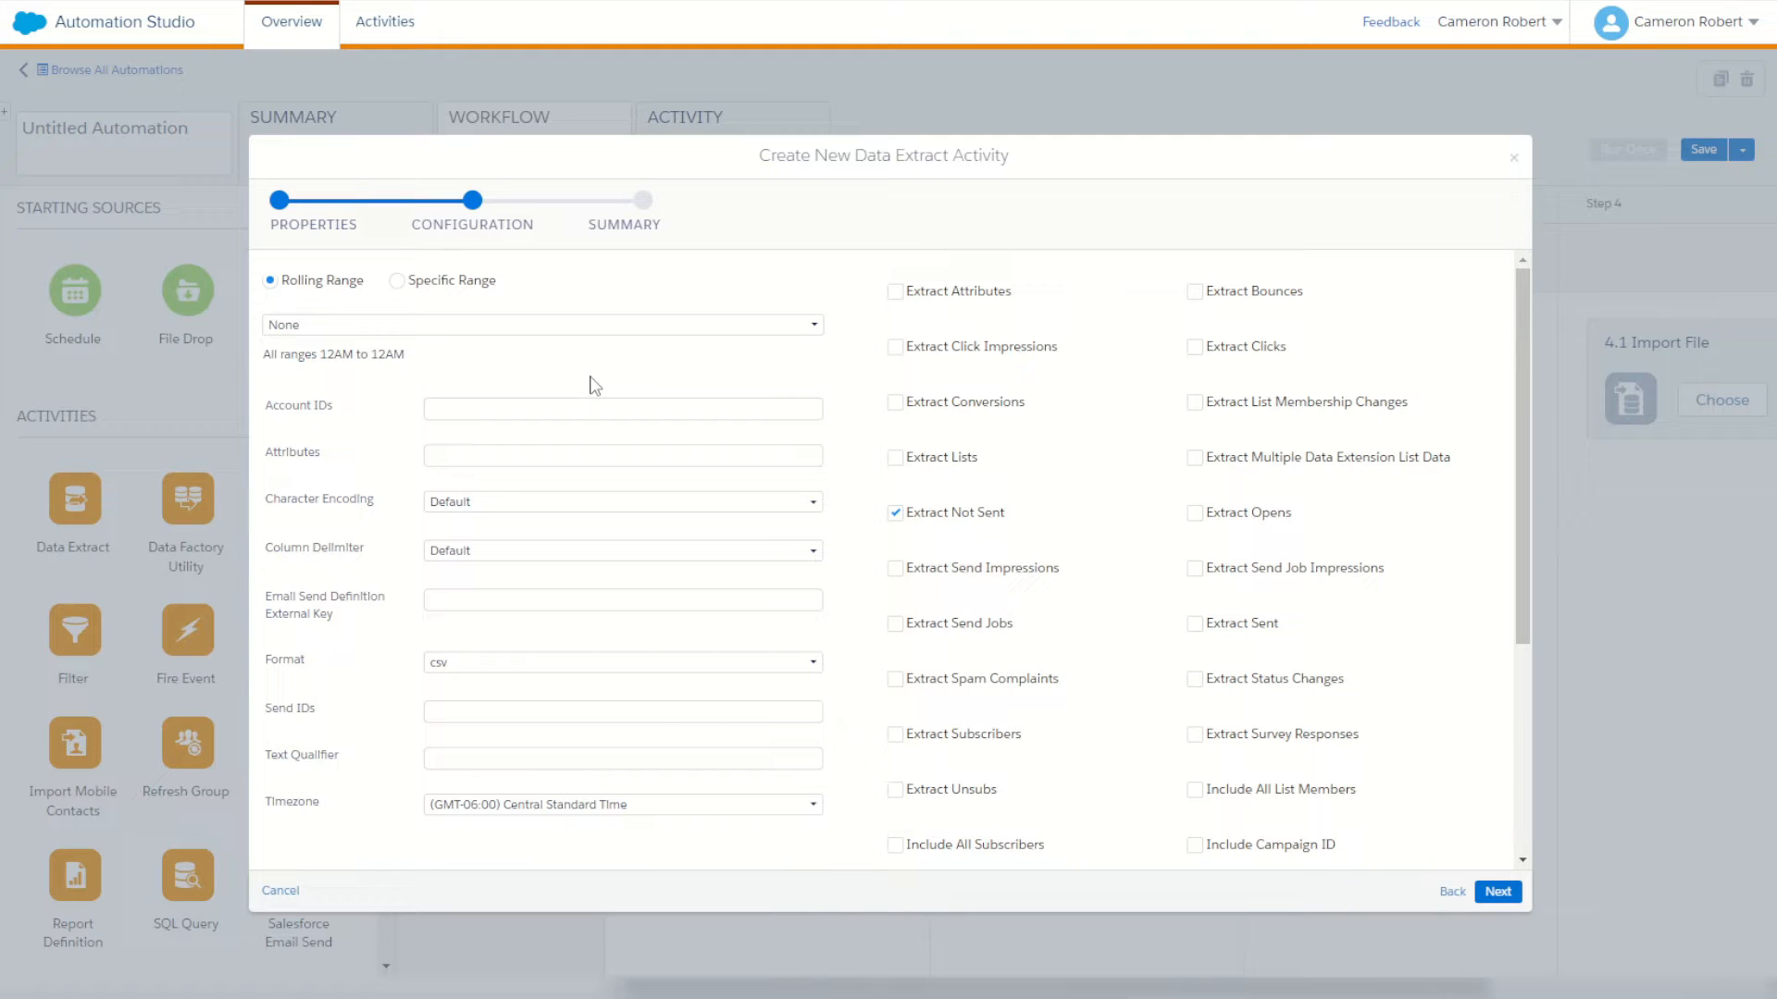
Step: Set the extract's rolling range to 7 Days, review the summary and finish creating the NotSent activity
{"action": "left_click", "coordinate": [559, 328]}
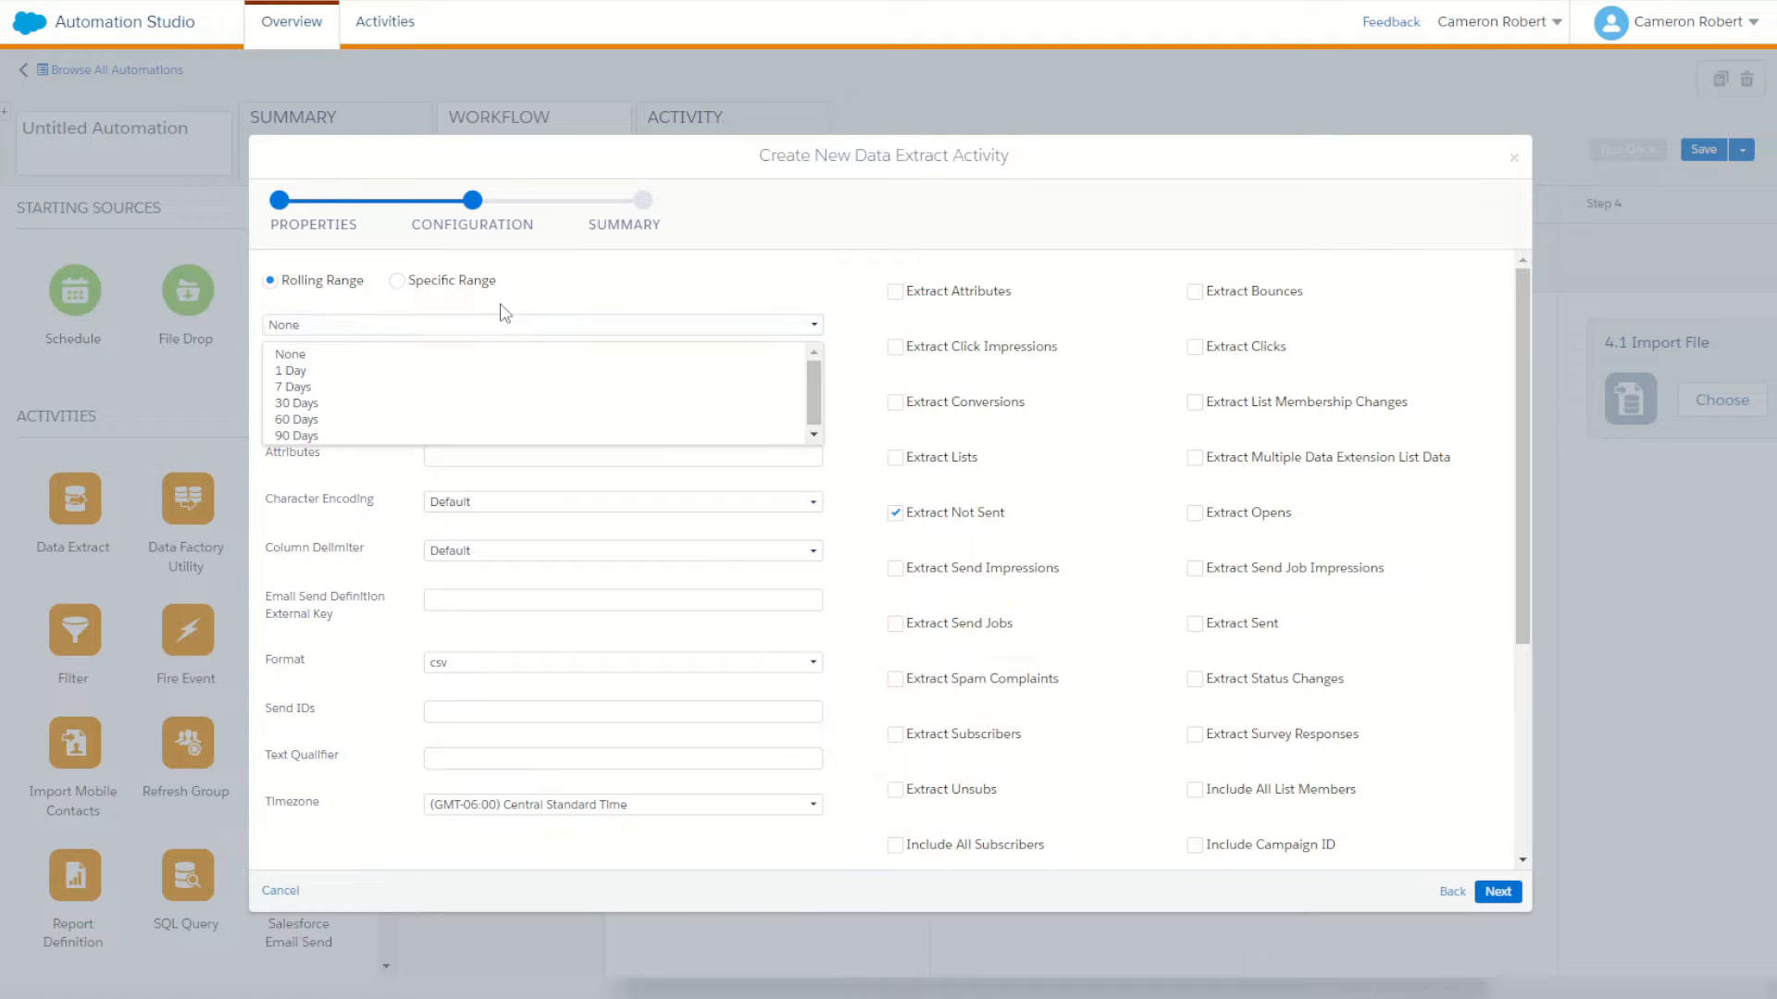
{"action": "left_click", "coordinate": [321, 387]}
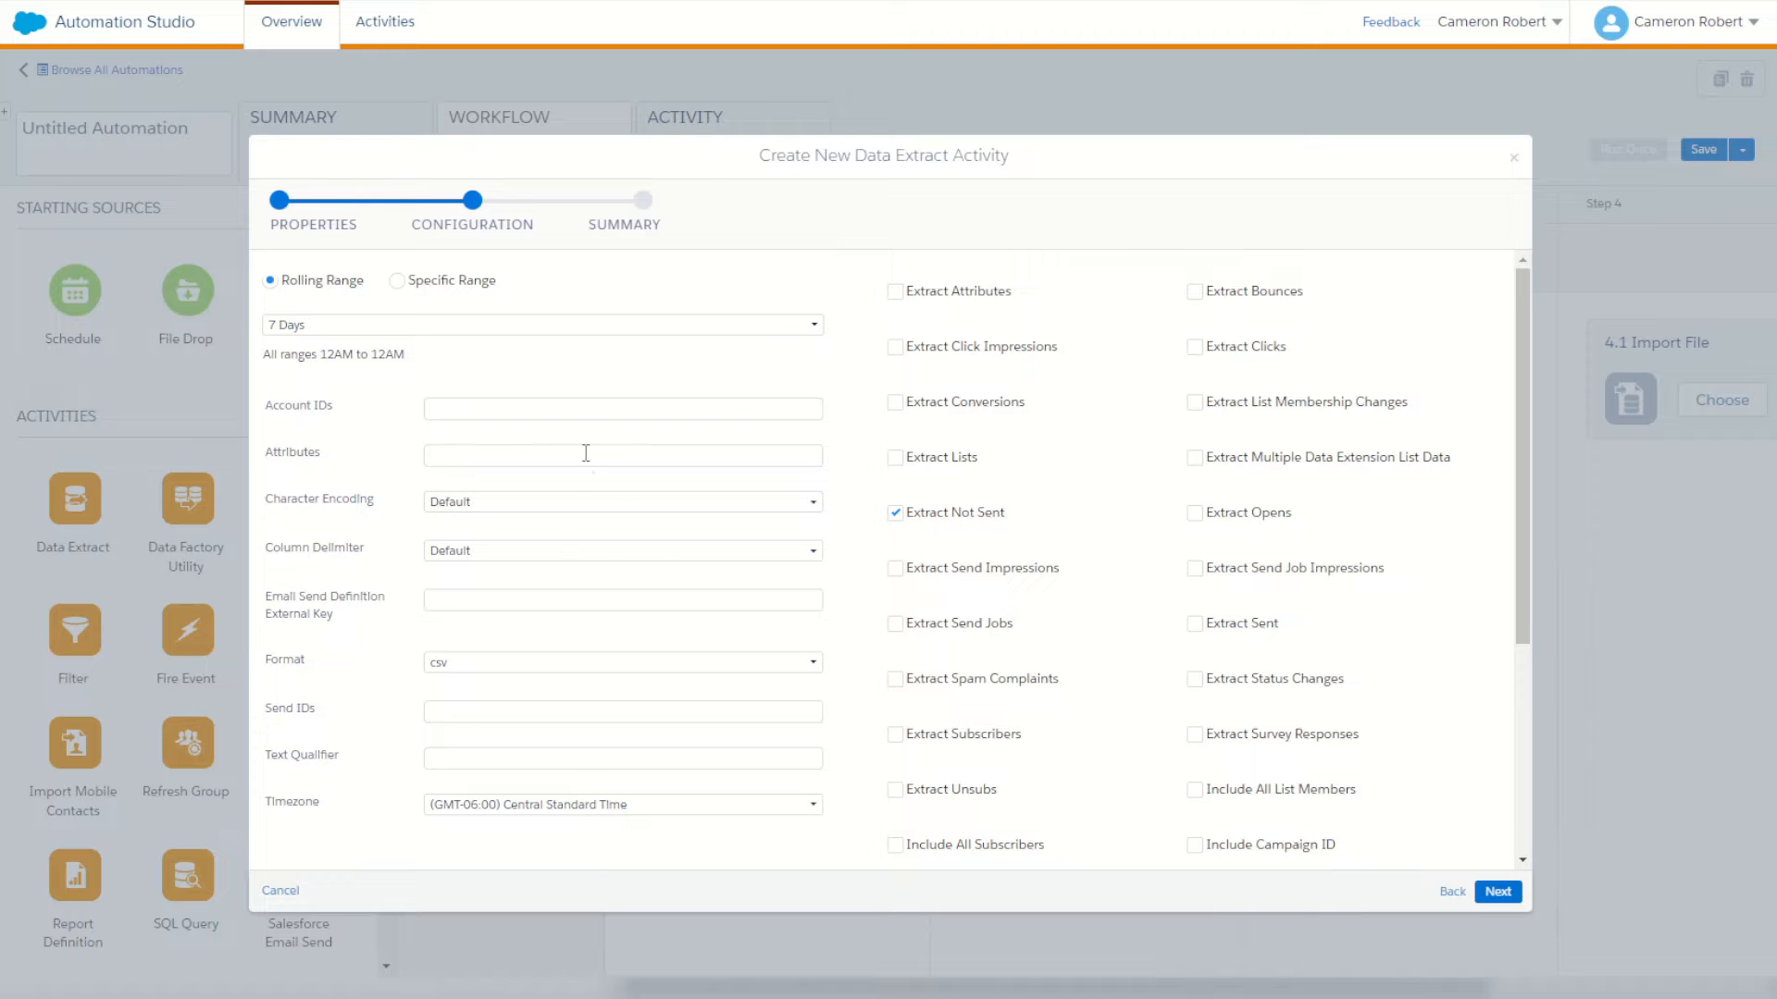
{"action": "scroll", "coordinate": [457, 609], "scroll_direction": "down", "scroll_amount": 1}
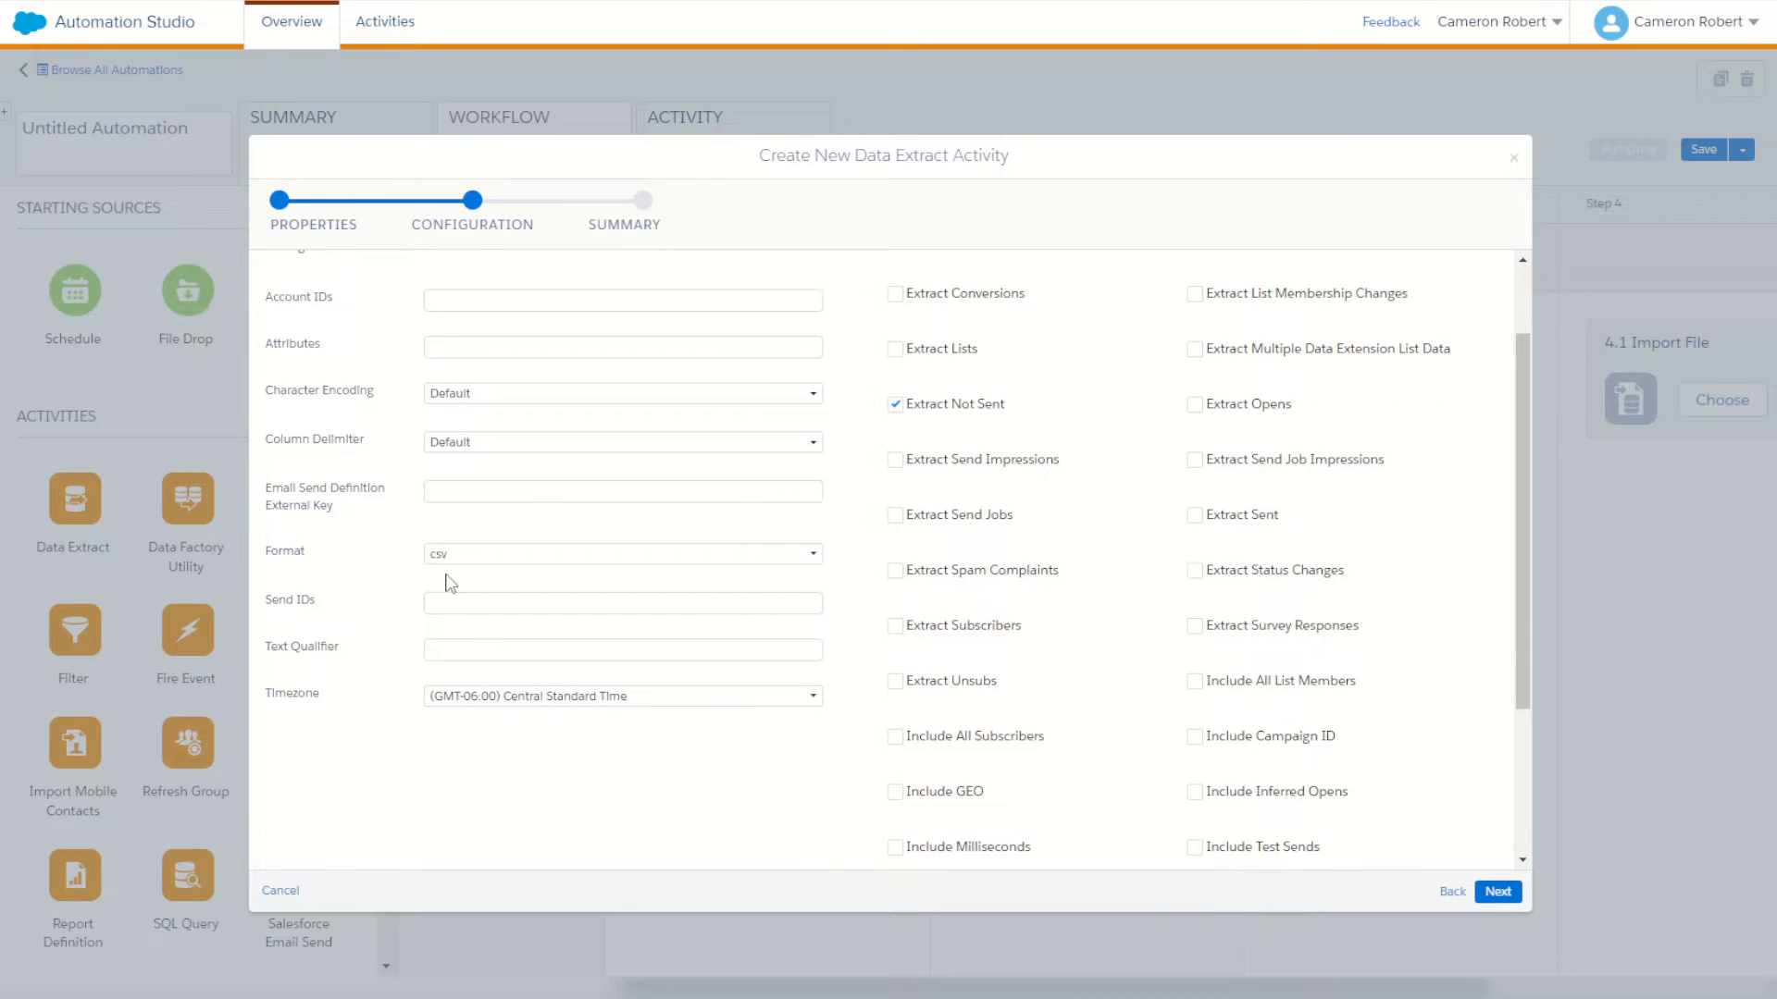
{"action": "left_click", "coordinate": [1497, 892]}
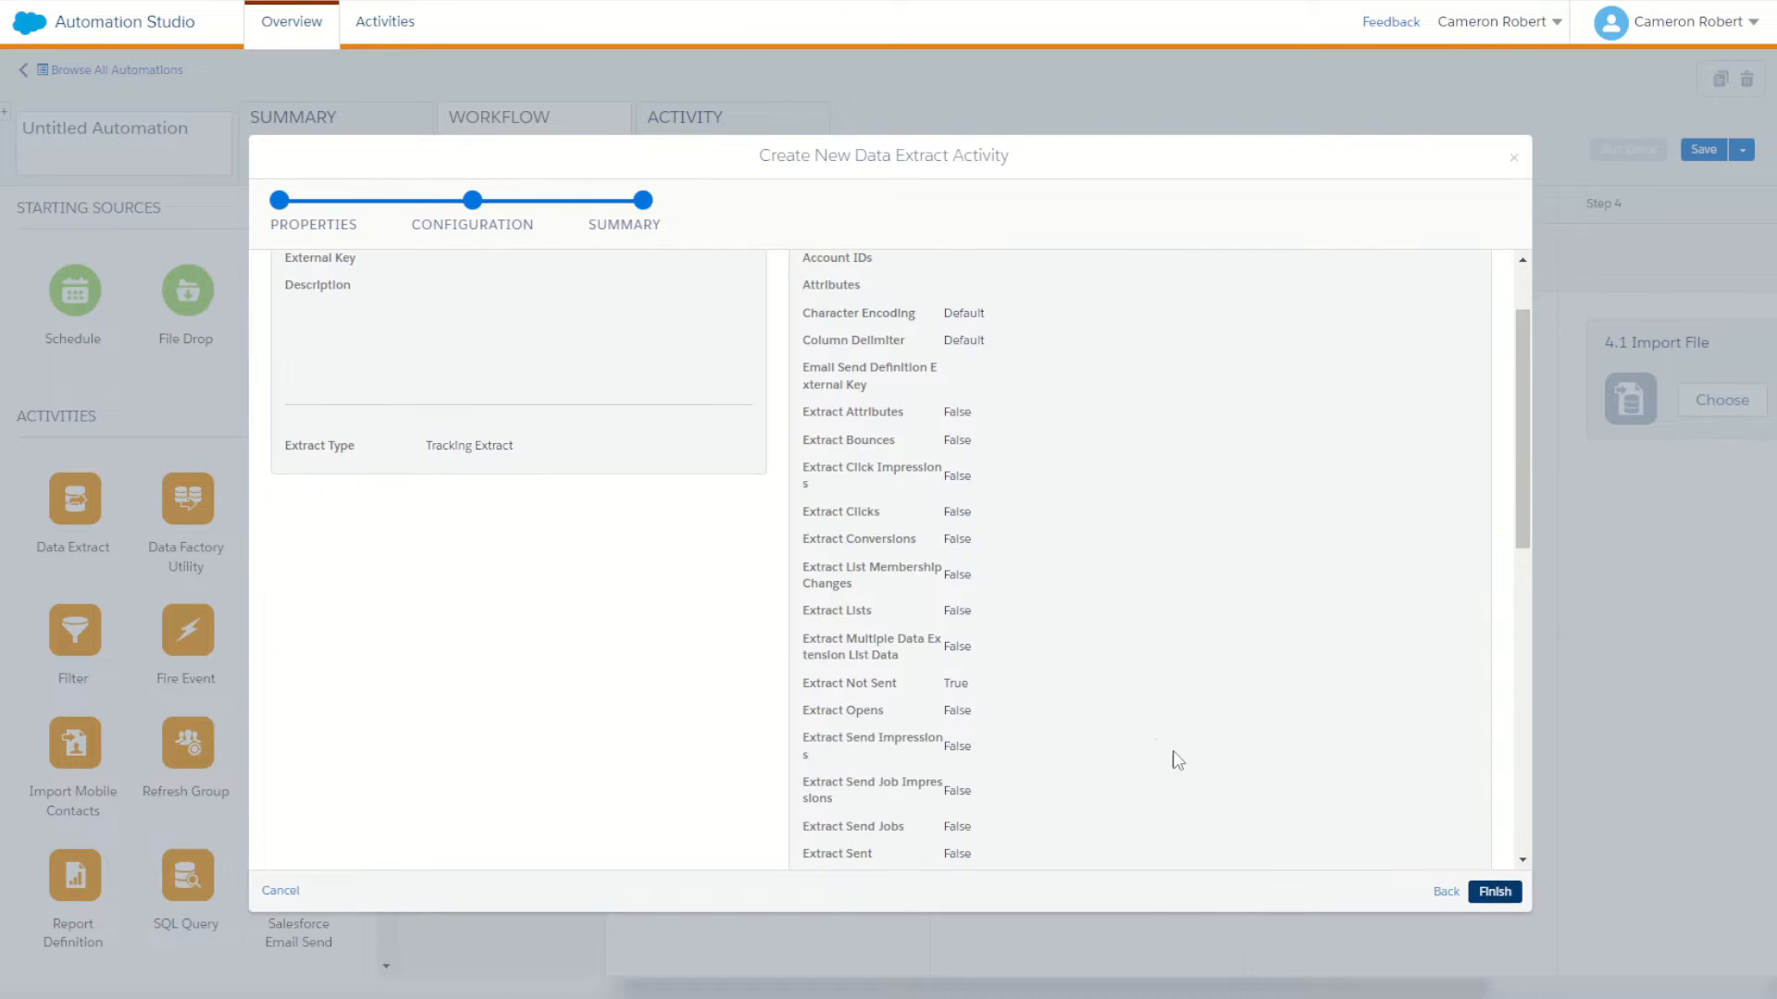
{"action": "scroll", "coordinate": [981, 637], "scroll_direction": "up", "scroll_amount": 1}
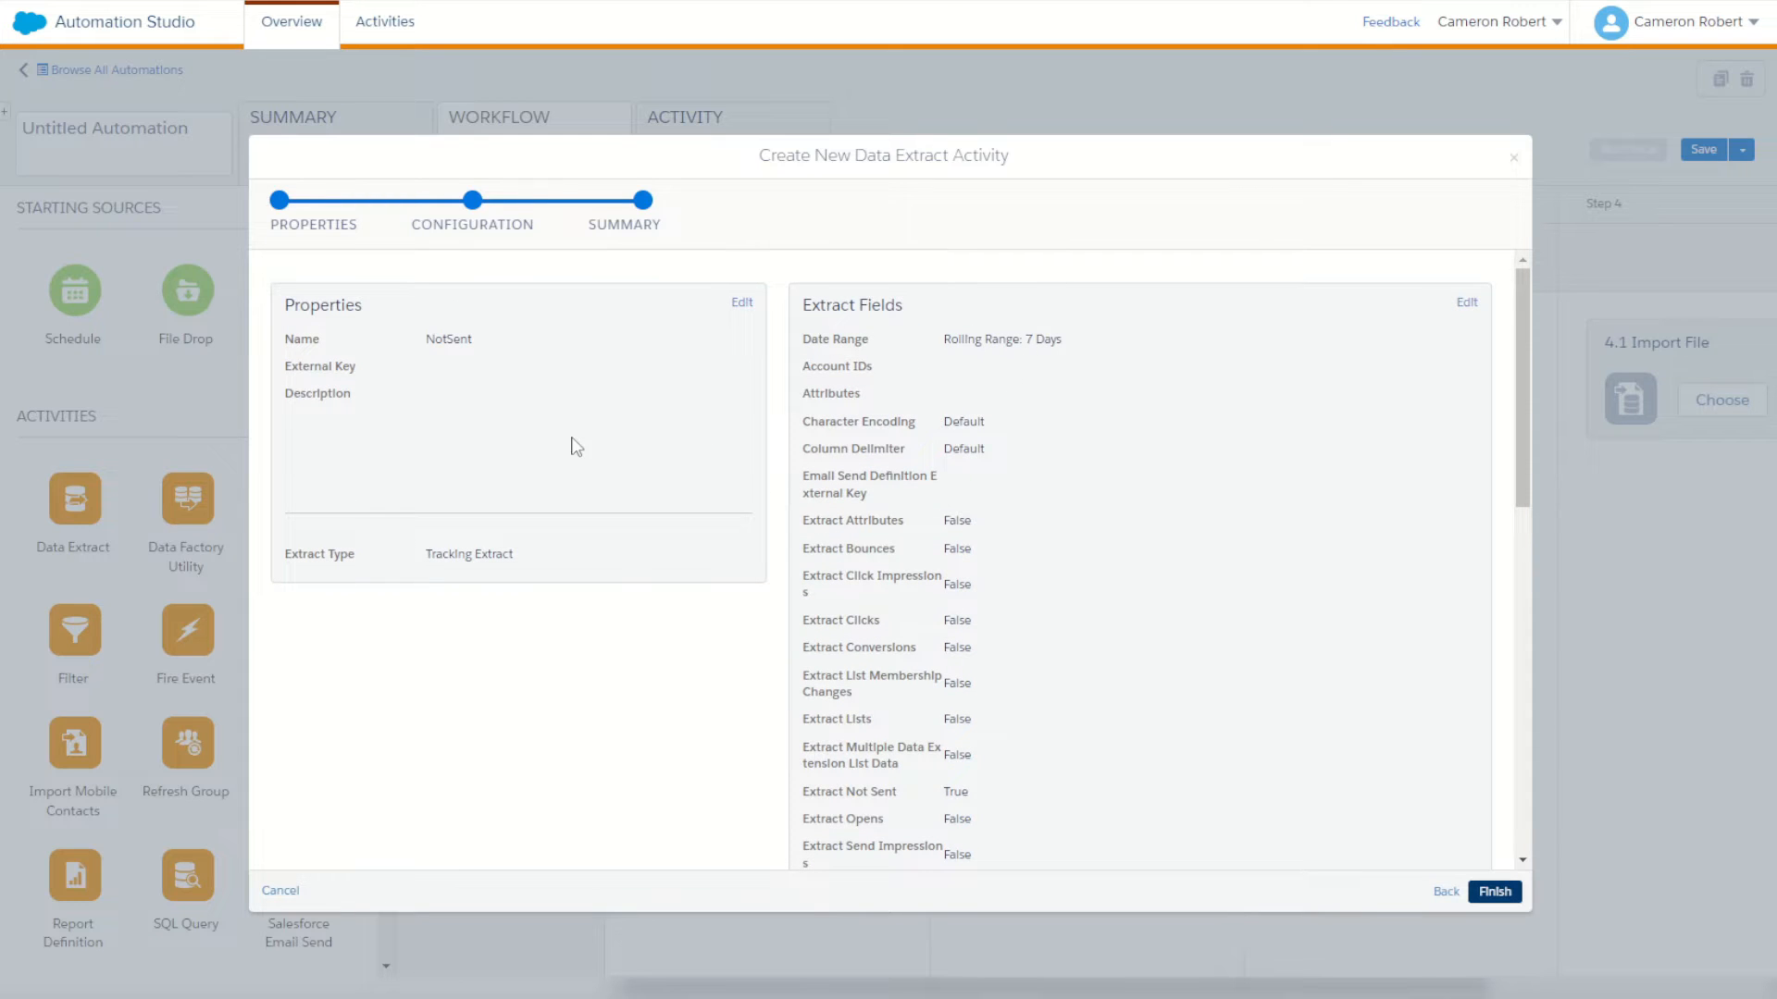
{"action": "scroll", "coordinate": [798, 628], "scroll_direction": "down", "scroll_amount": 9}
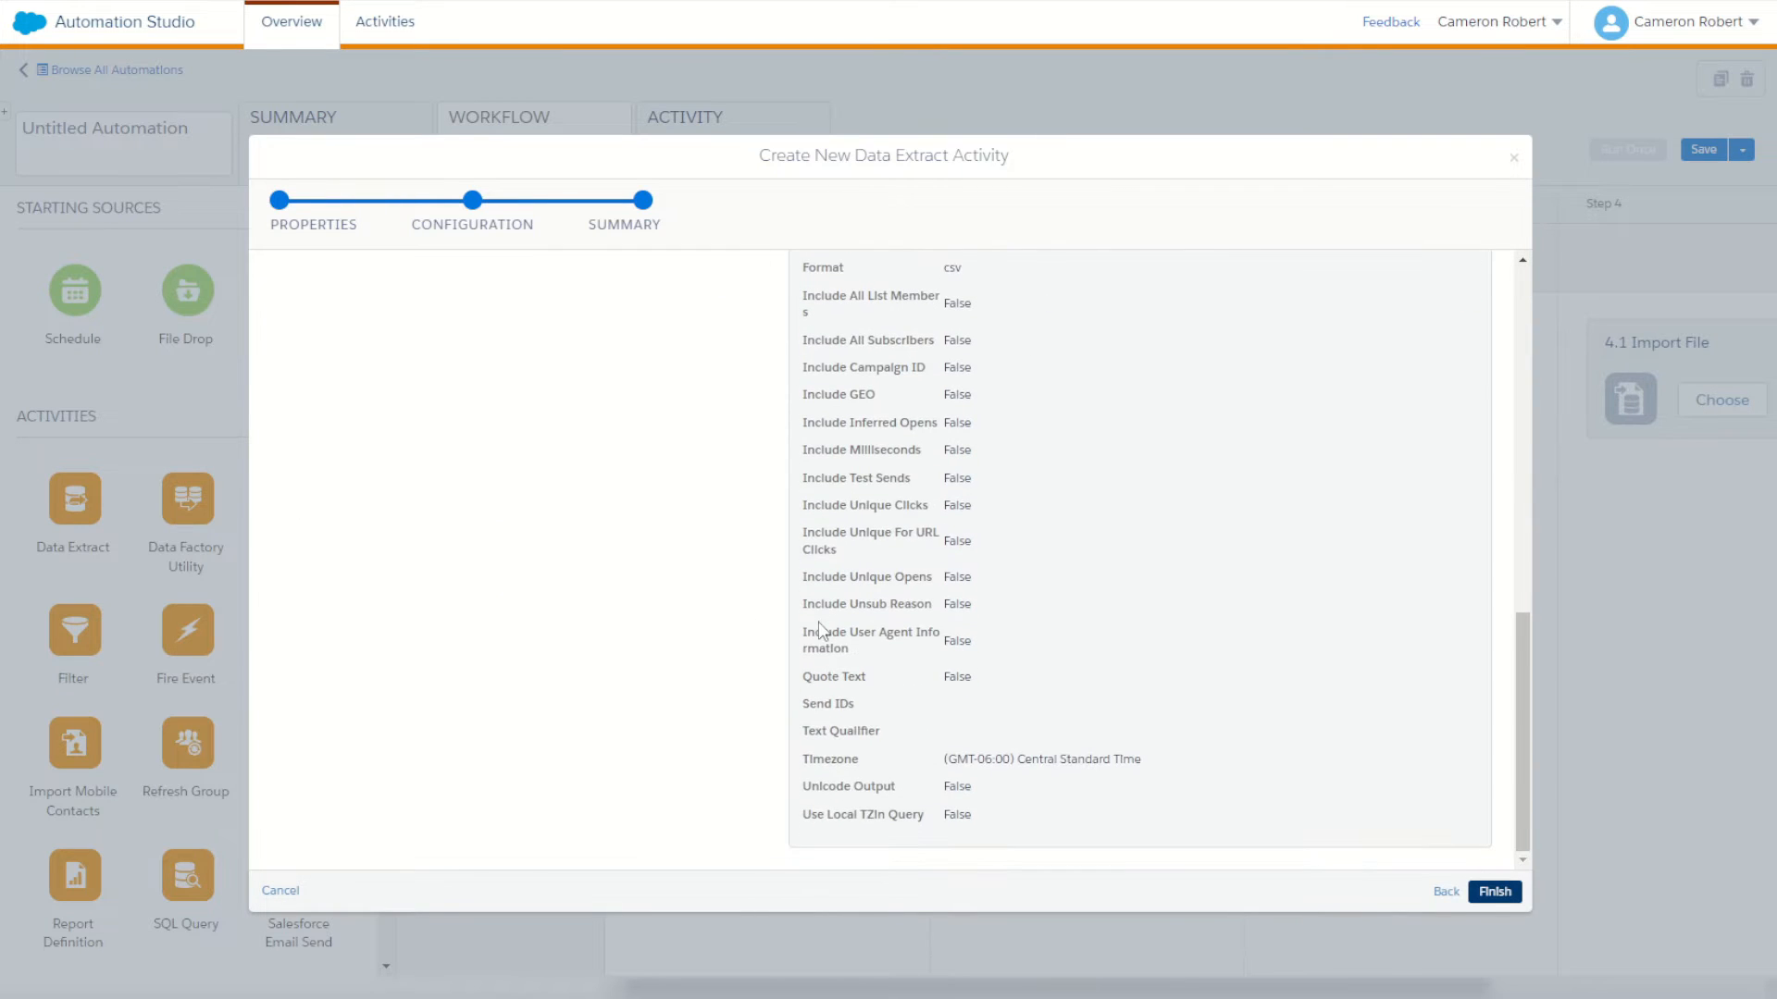
{"action": "left_click", "coordinate": [1496, 893]}
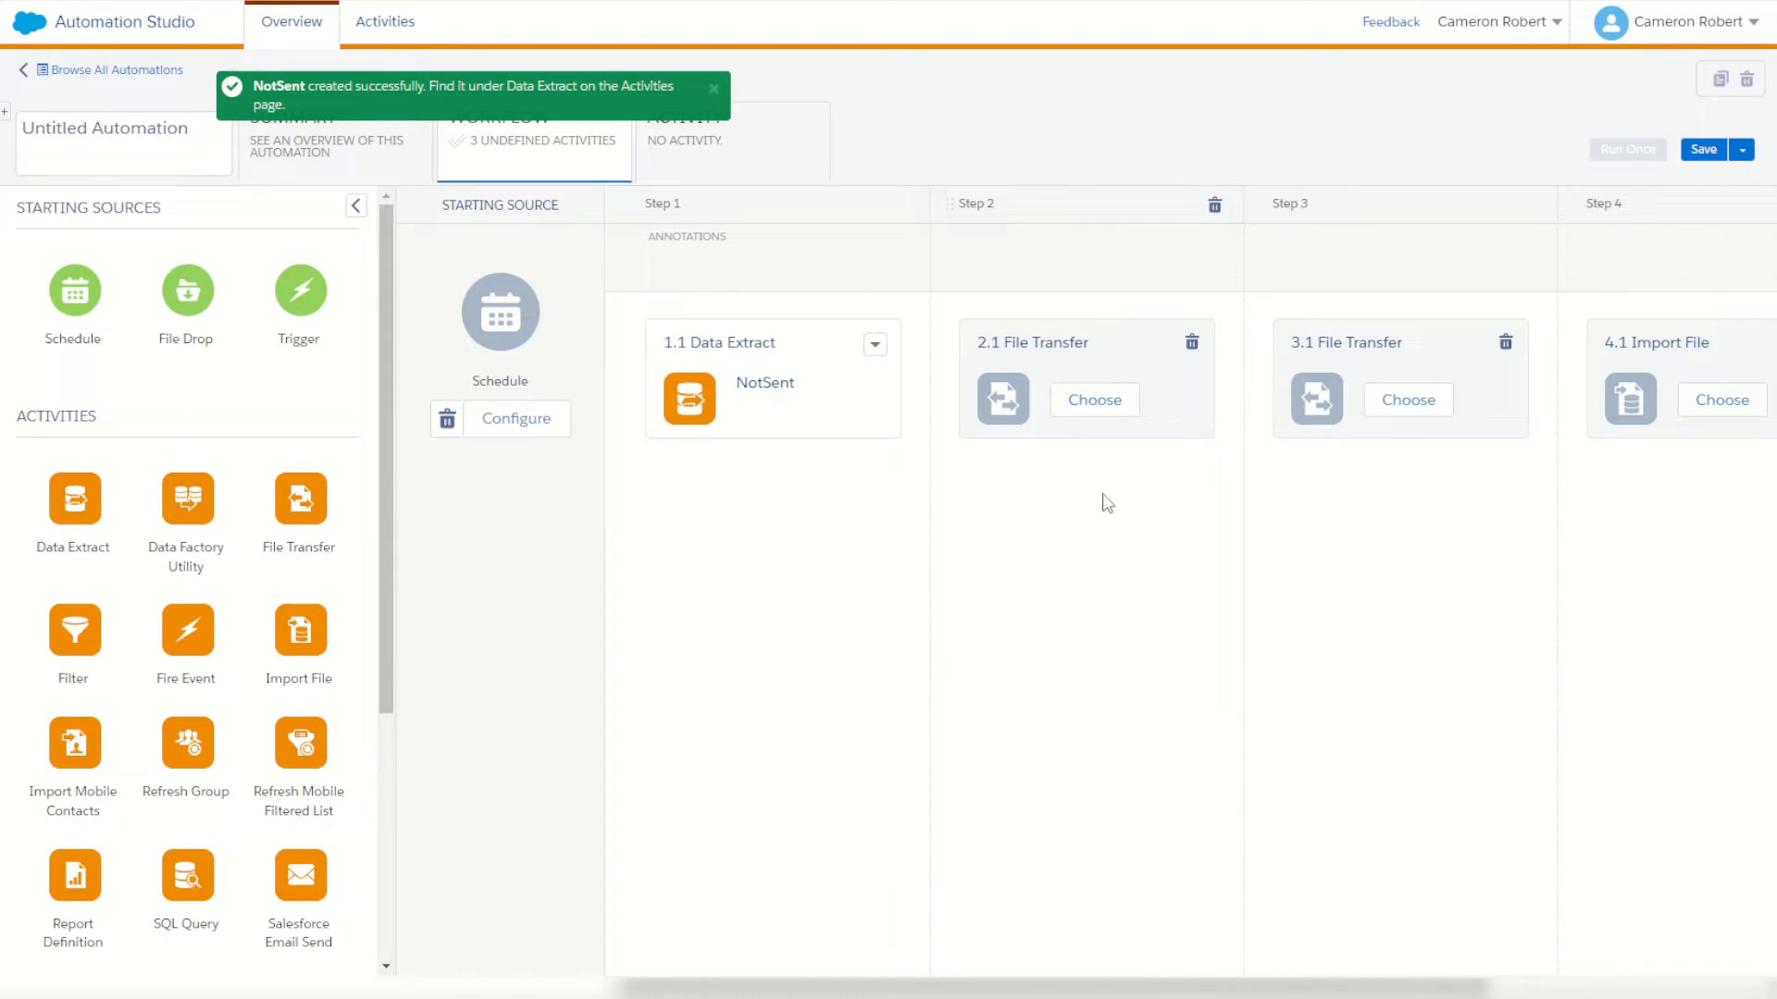
Step: Create a new File Transfer activity for Step 2 named NotSent Move with the Move a File From Safehouse action
{"action": "left_click", "coordinate": [1094, 400]}
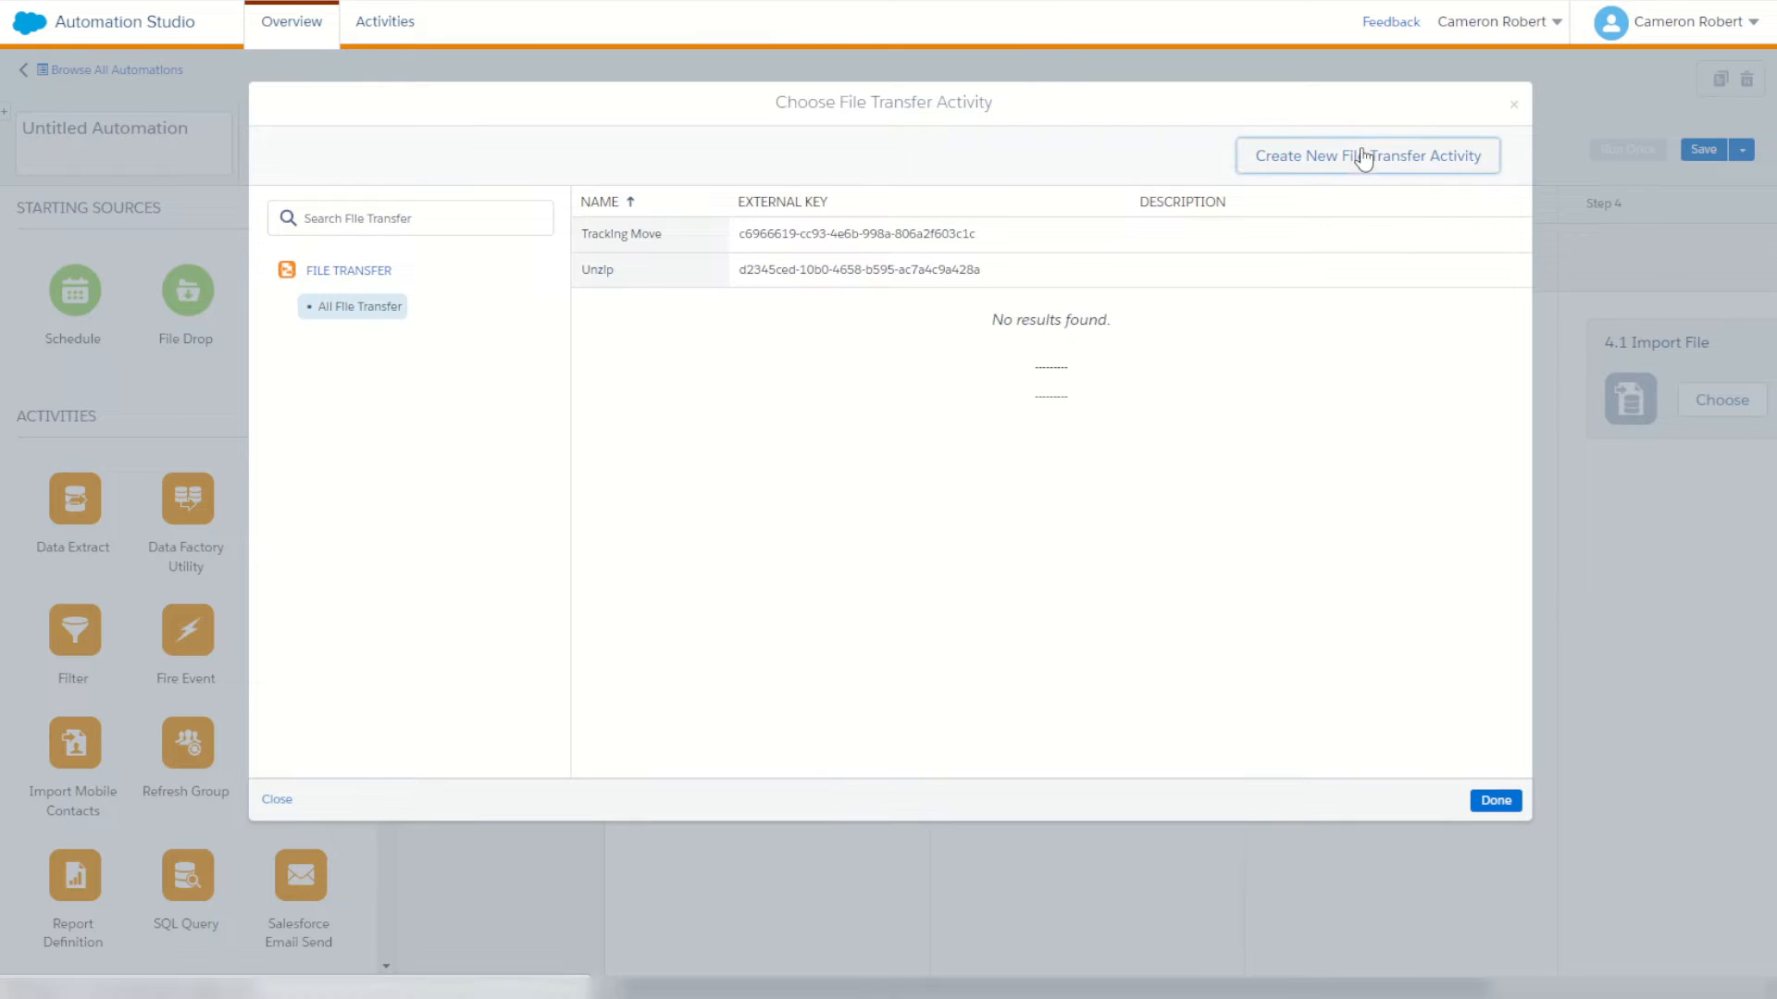
{"action": "left_click", "coordinate": [1362, 157]}
{"action": "left_click", "coordinate": [737, 315]}
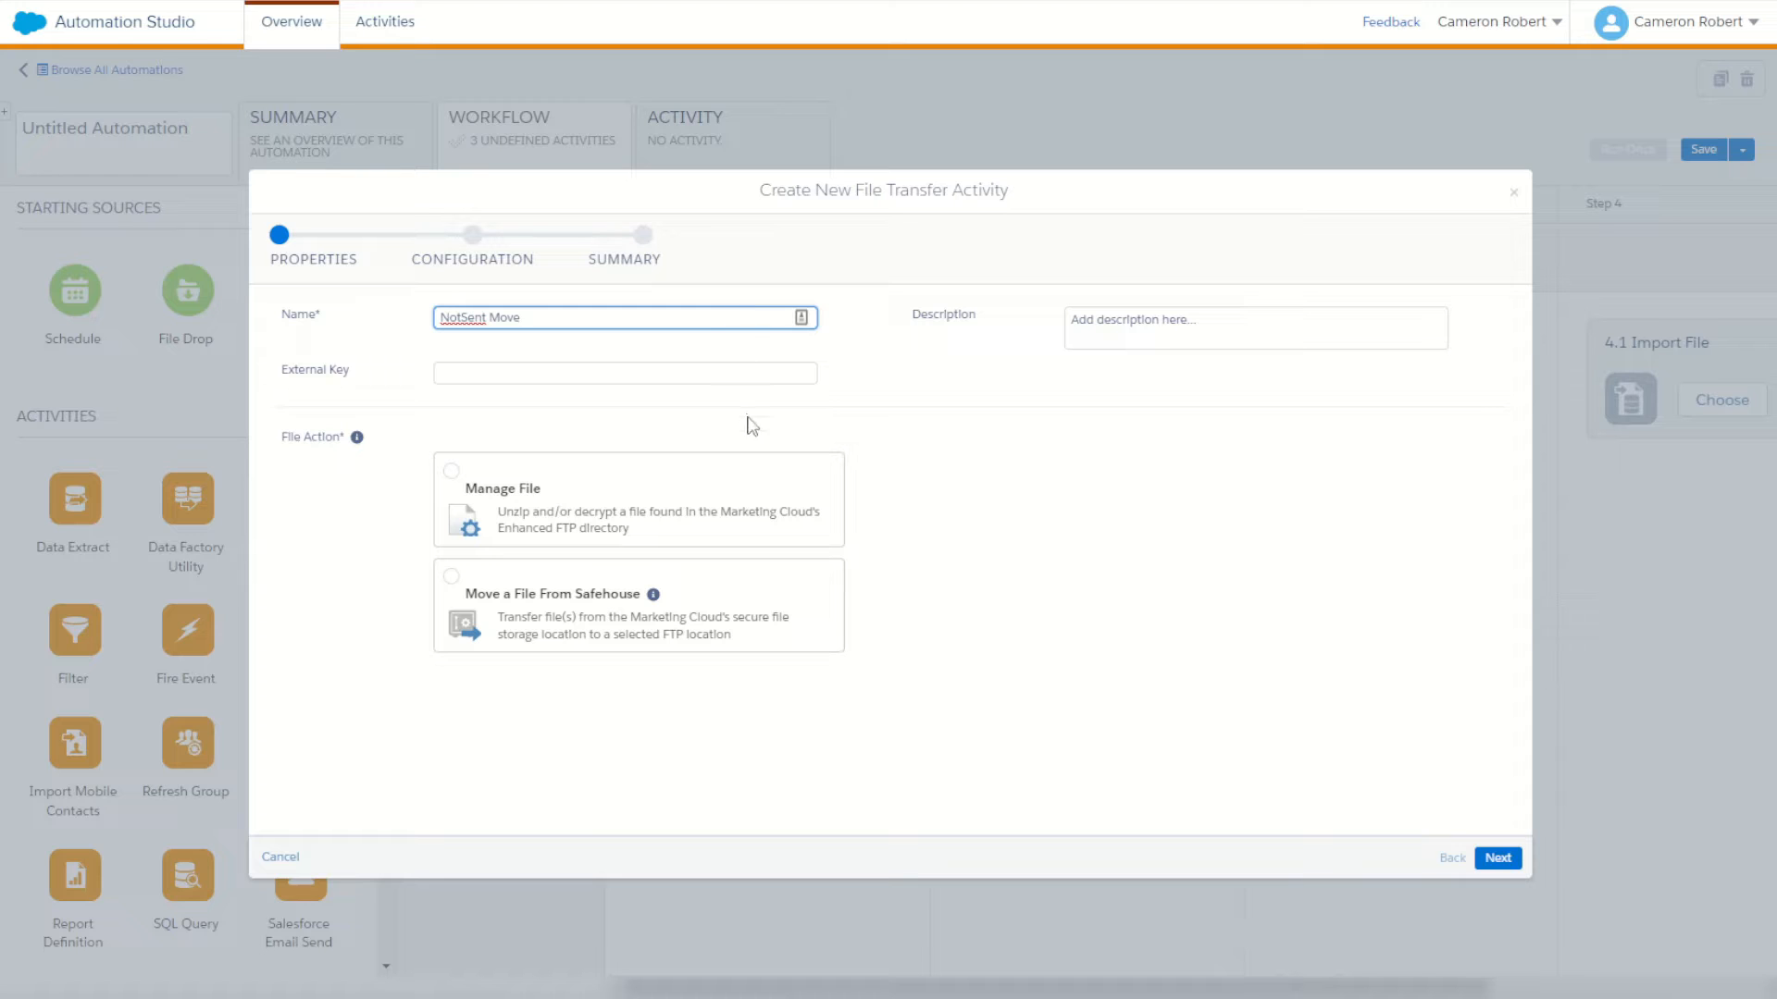
{"action": "left_click", "coordinate": [530, 625]}
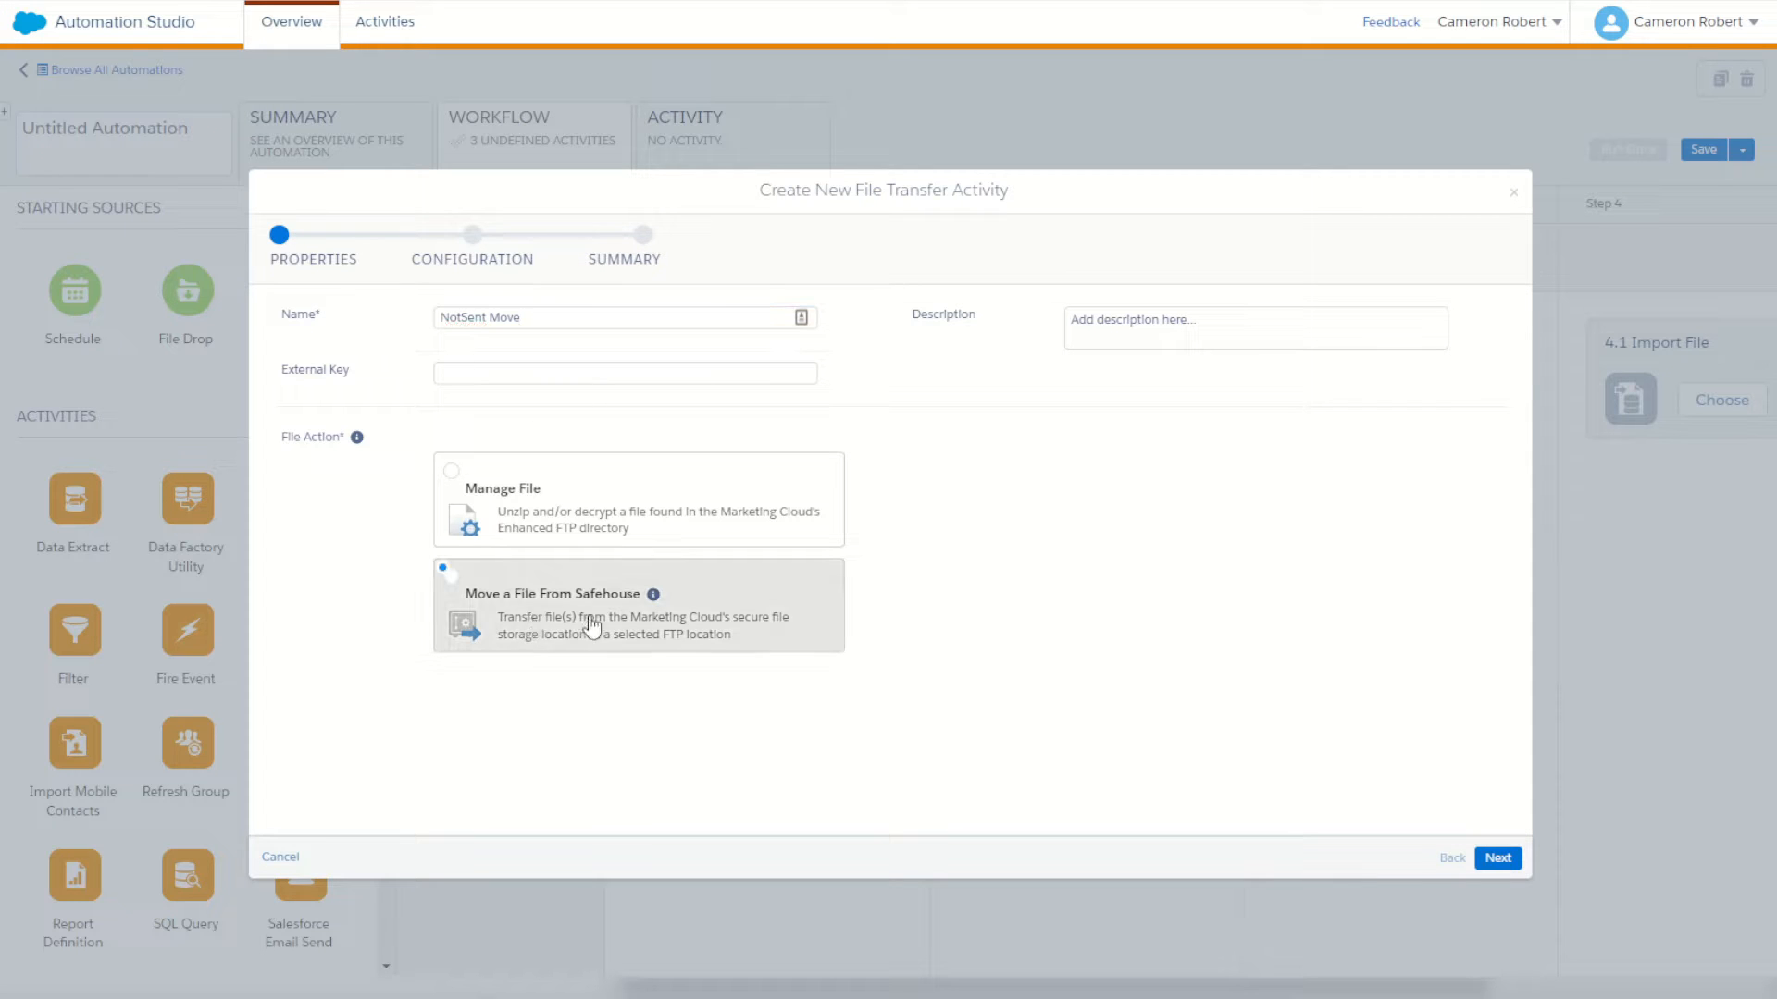
{"action": "left_click", "coordinate": [1497, 858]}
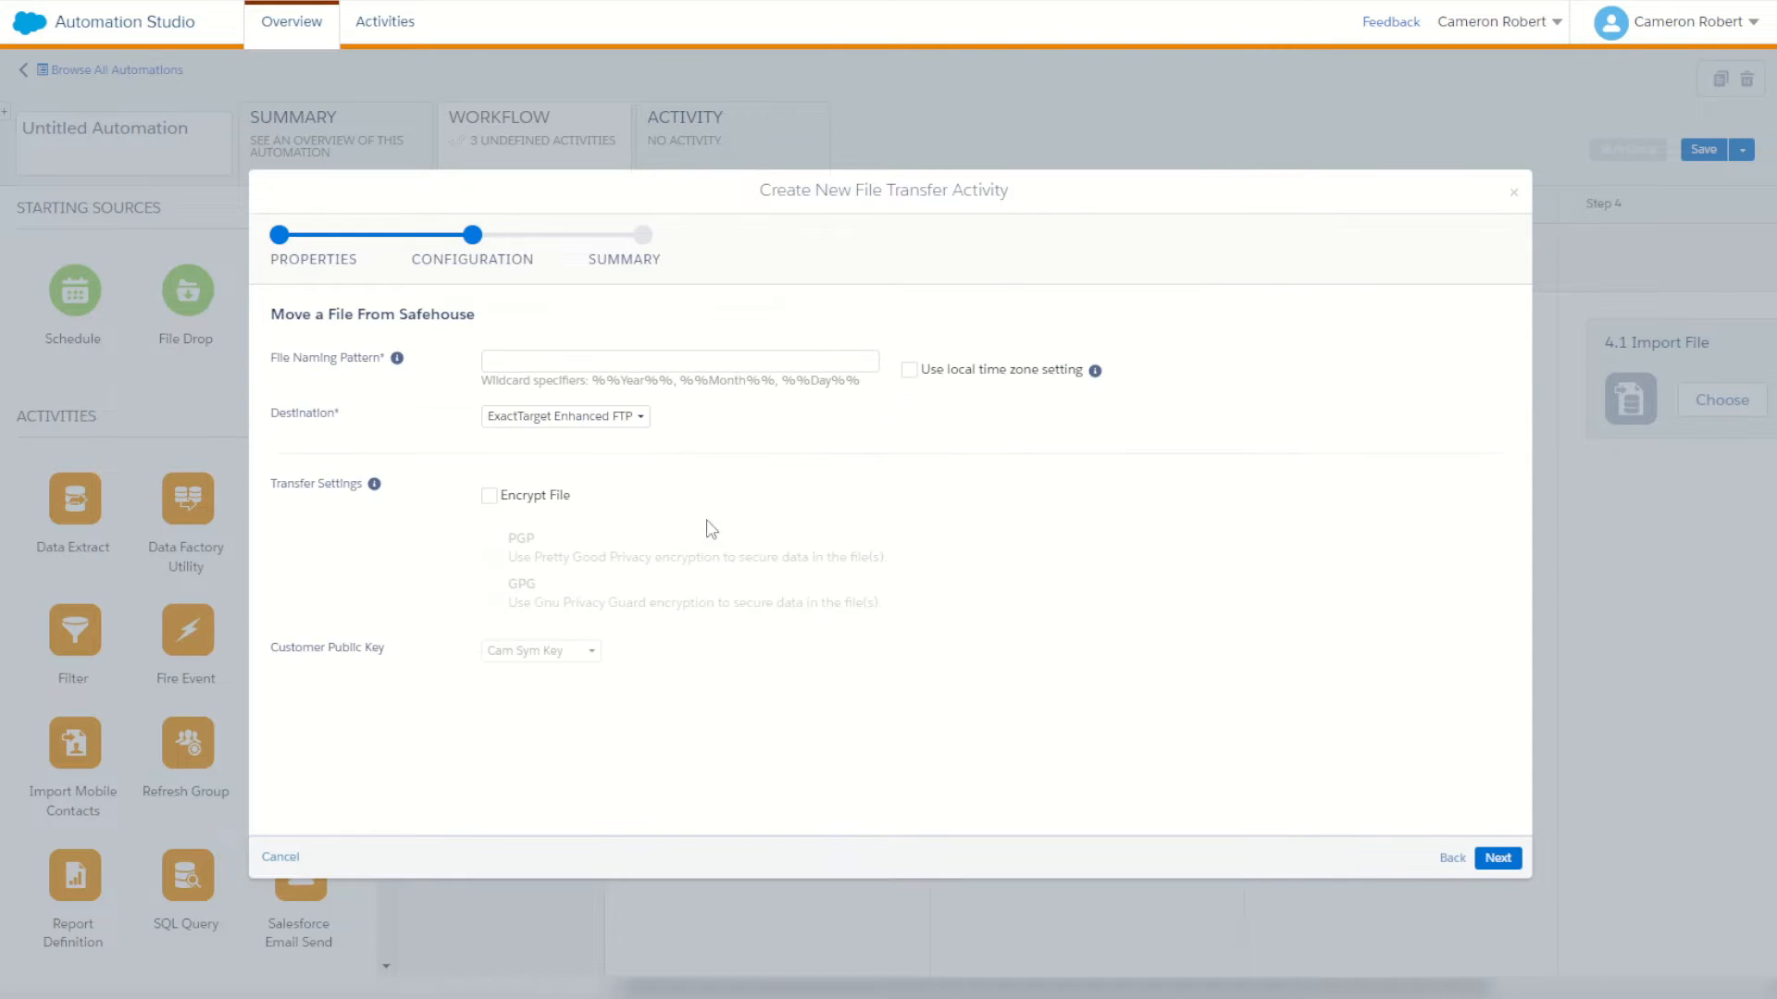
Step: Set the transfer's file naming pattern to NotSent.zip and finish creating the NotSent Move activity
{"action": "left_click", "coordinate": [540, 359]}
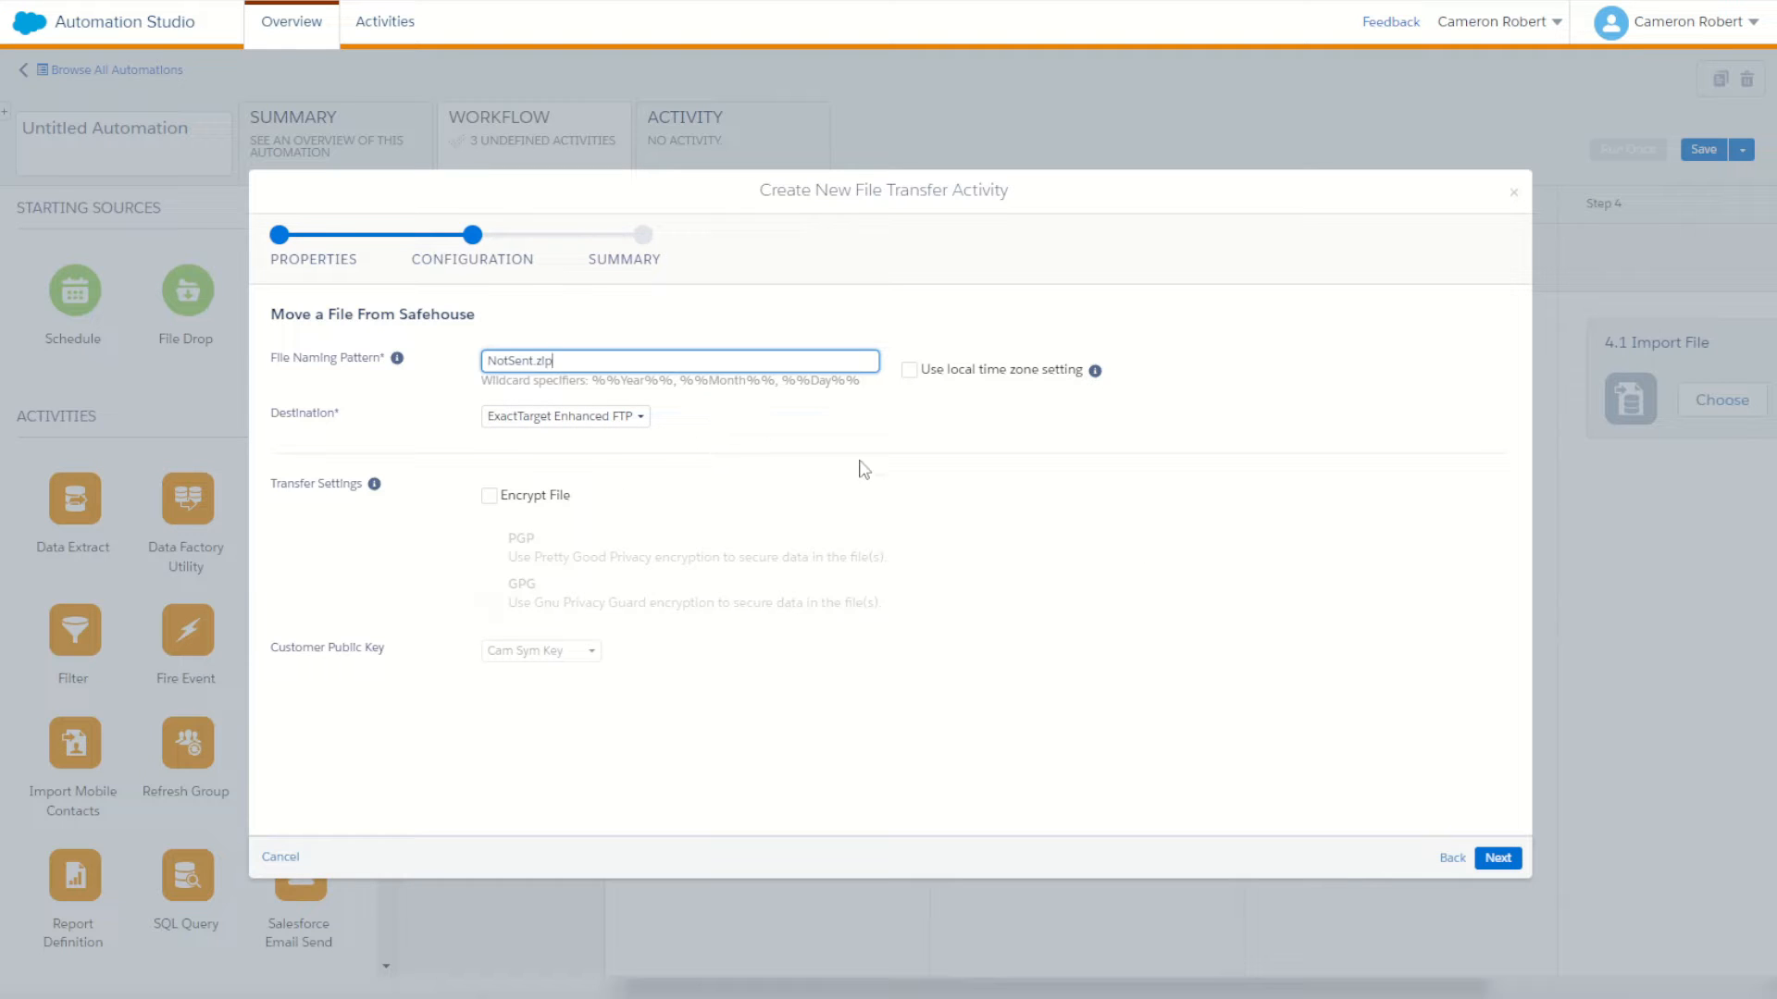
{"action": "left_click", "coordinate": [1477, 853]}
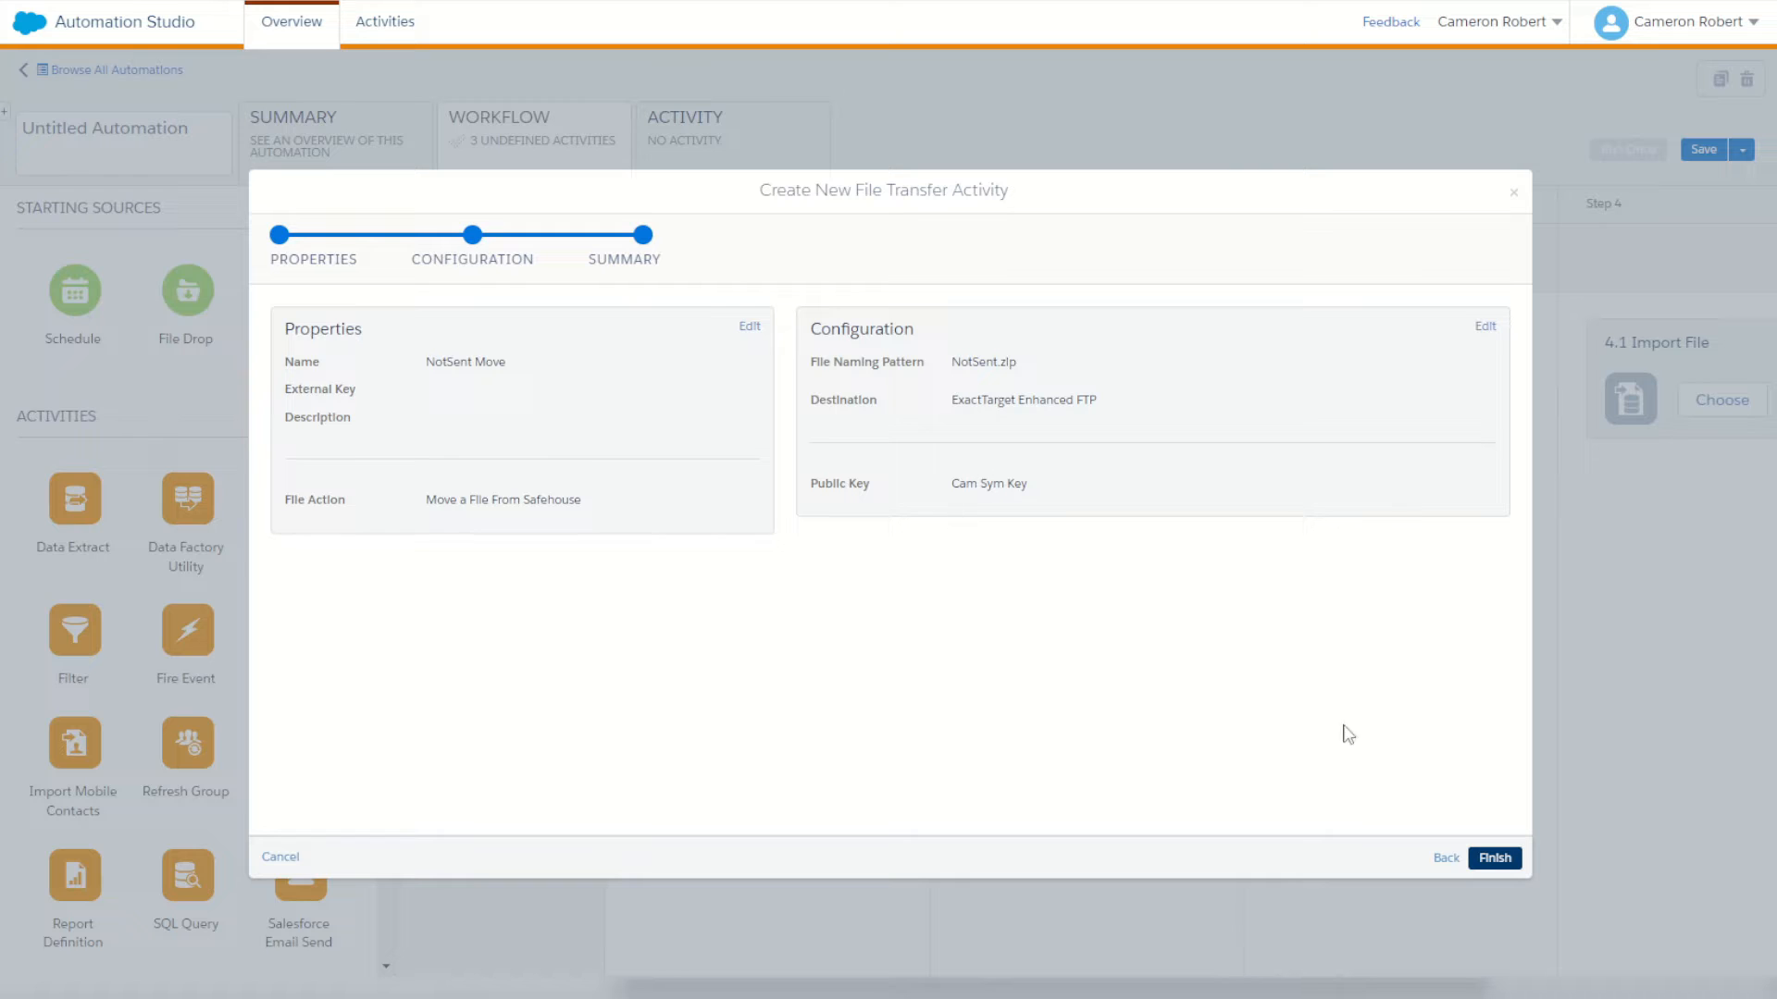
{"action": "left_click", "coordinate": [1492, 859]}
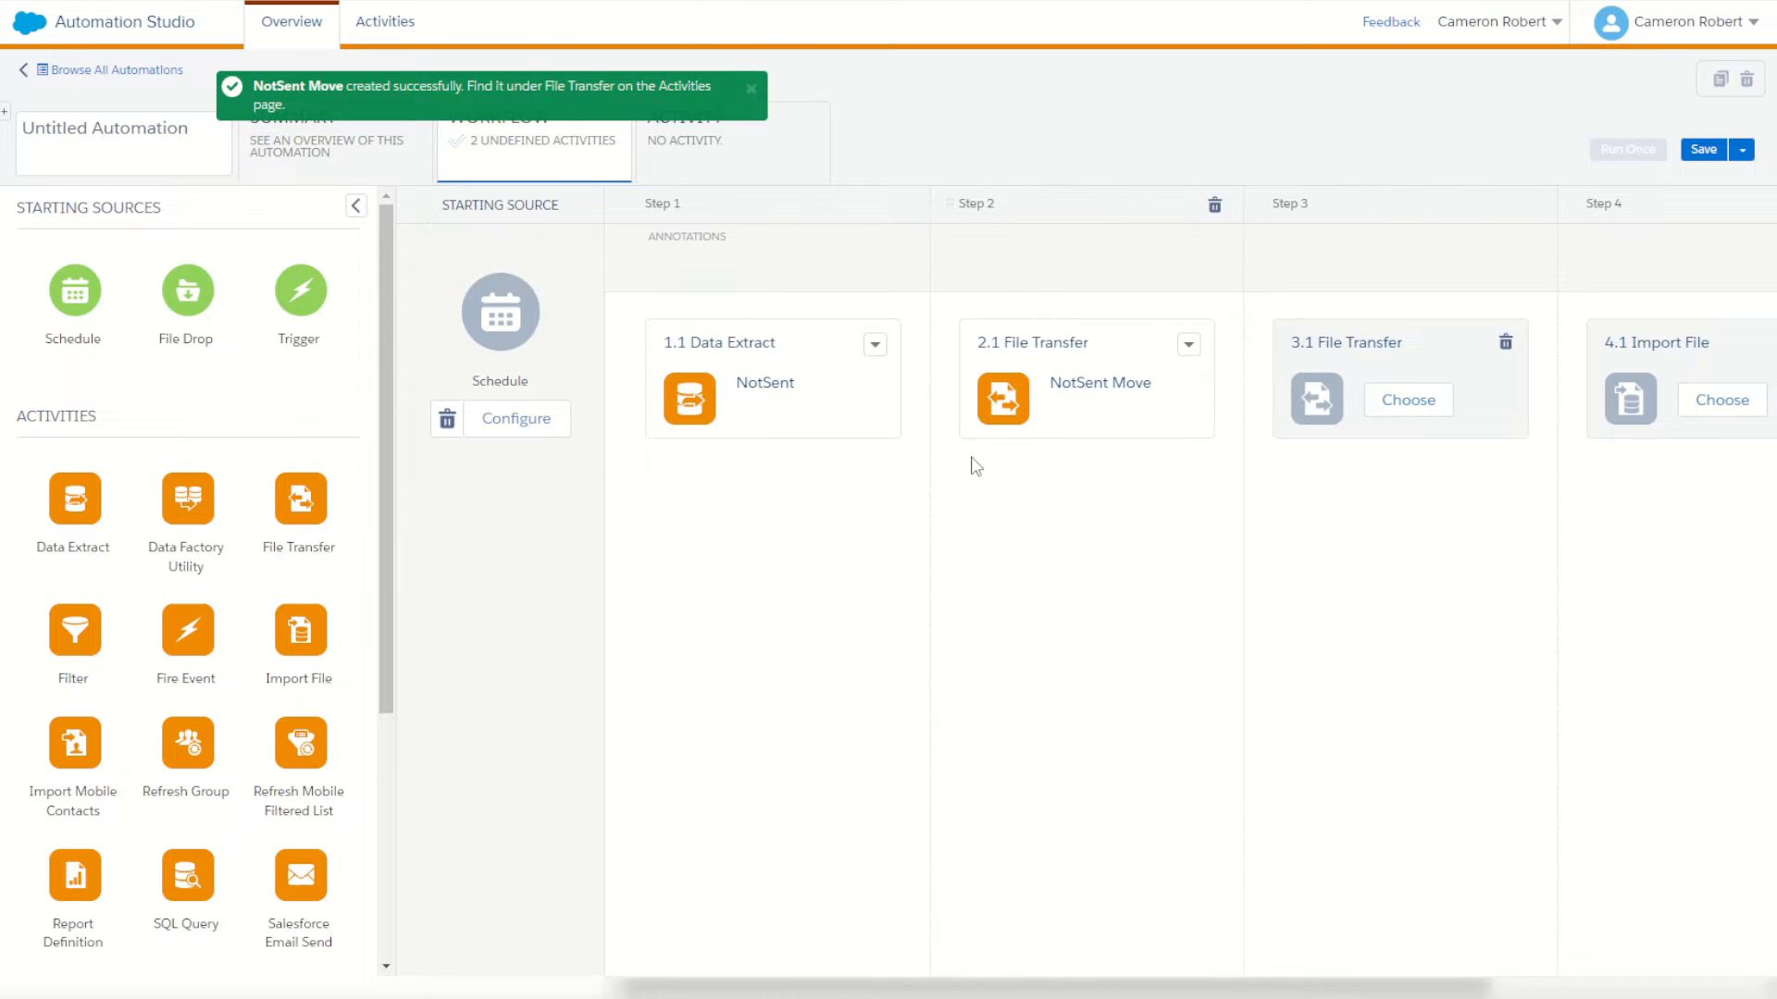
Step: Save the automation as NotSent Automation in the my automations folder
{"action": "left_click", "coordinate": [1703, 150]}
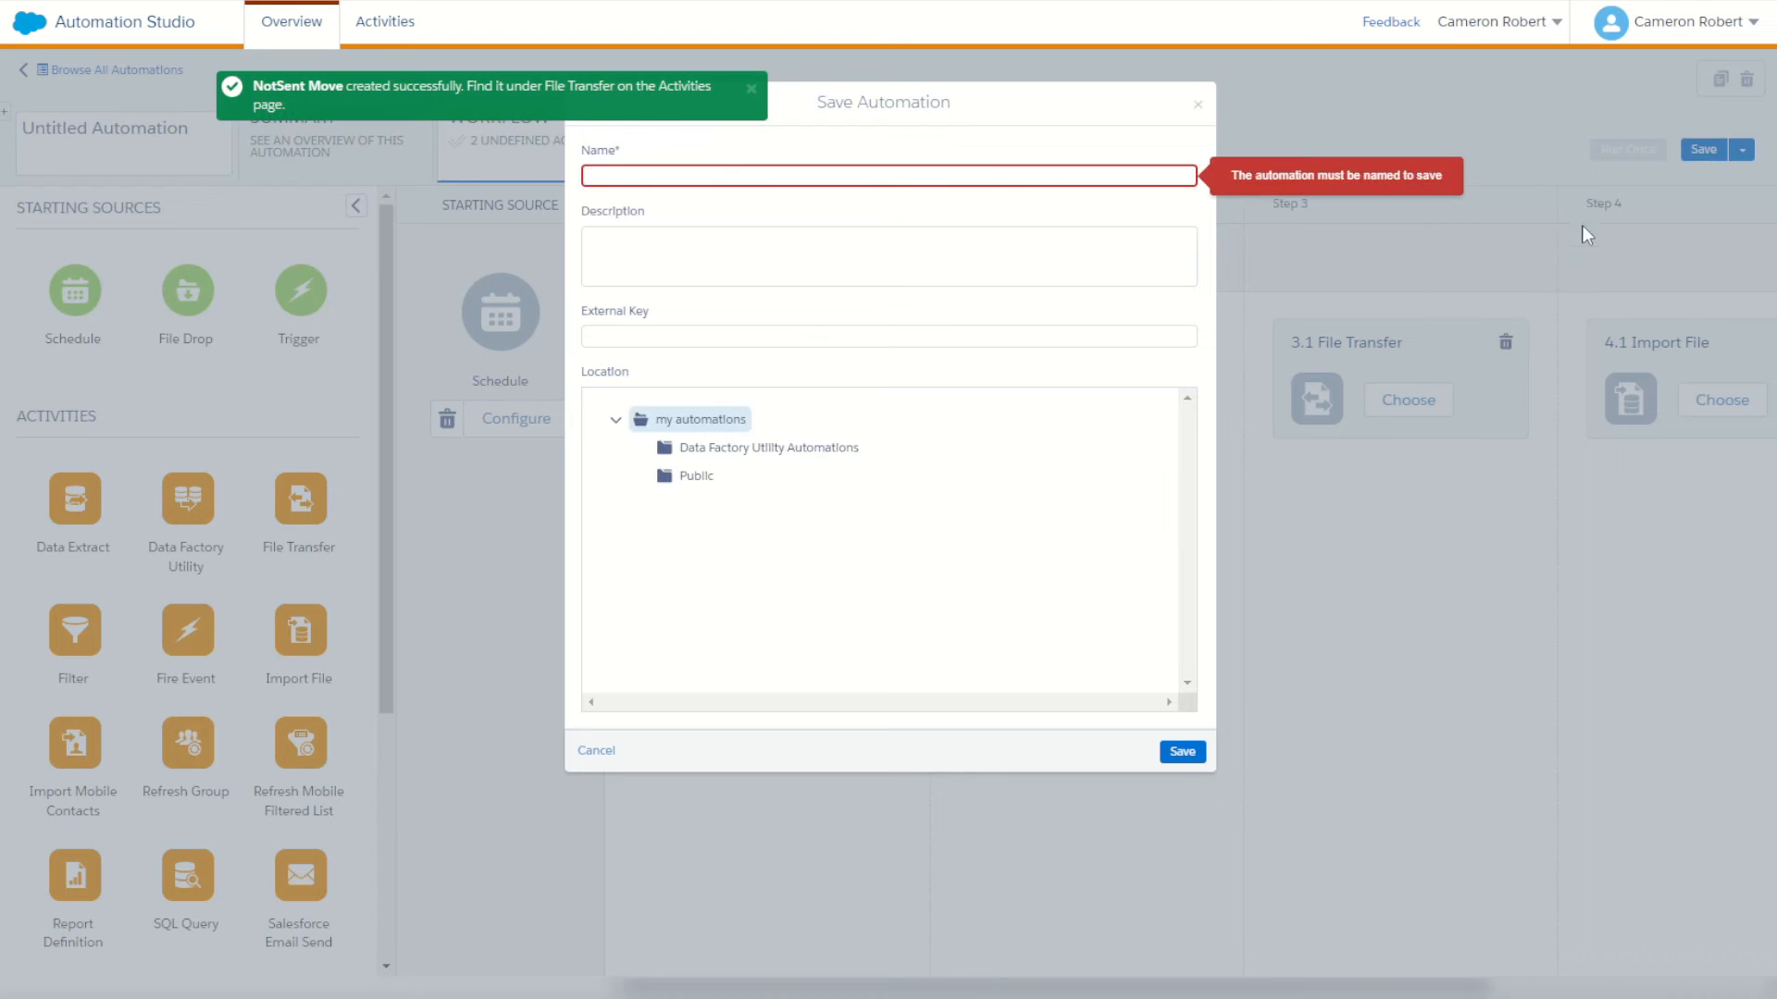
{"action": "left_click", "coordinate": [964, 171]}
{"action": "type", "text": "Not"}
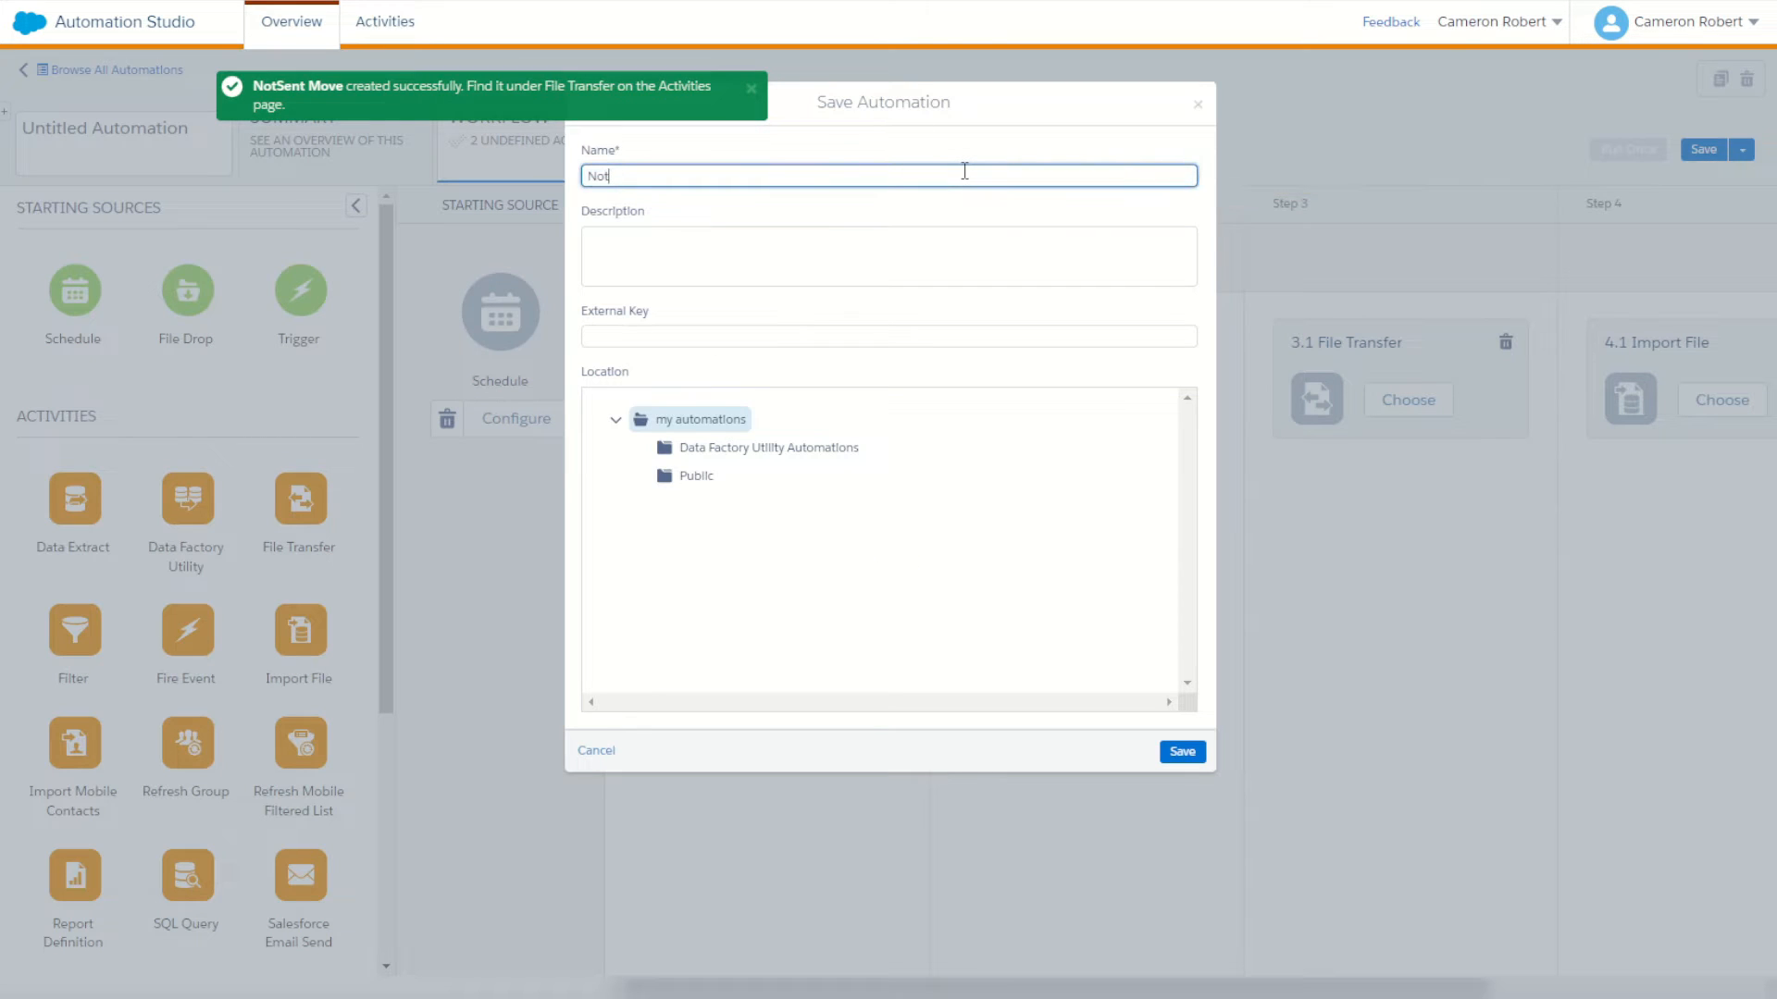
{"action": "type", "text": "Sent Automati"}
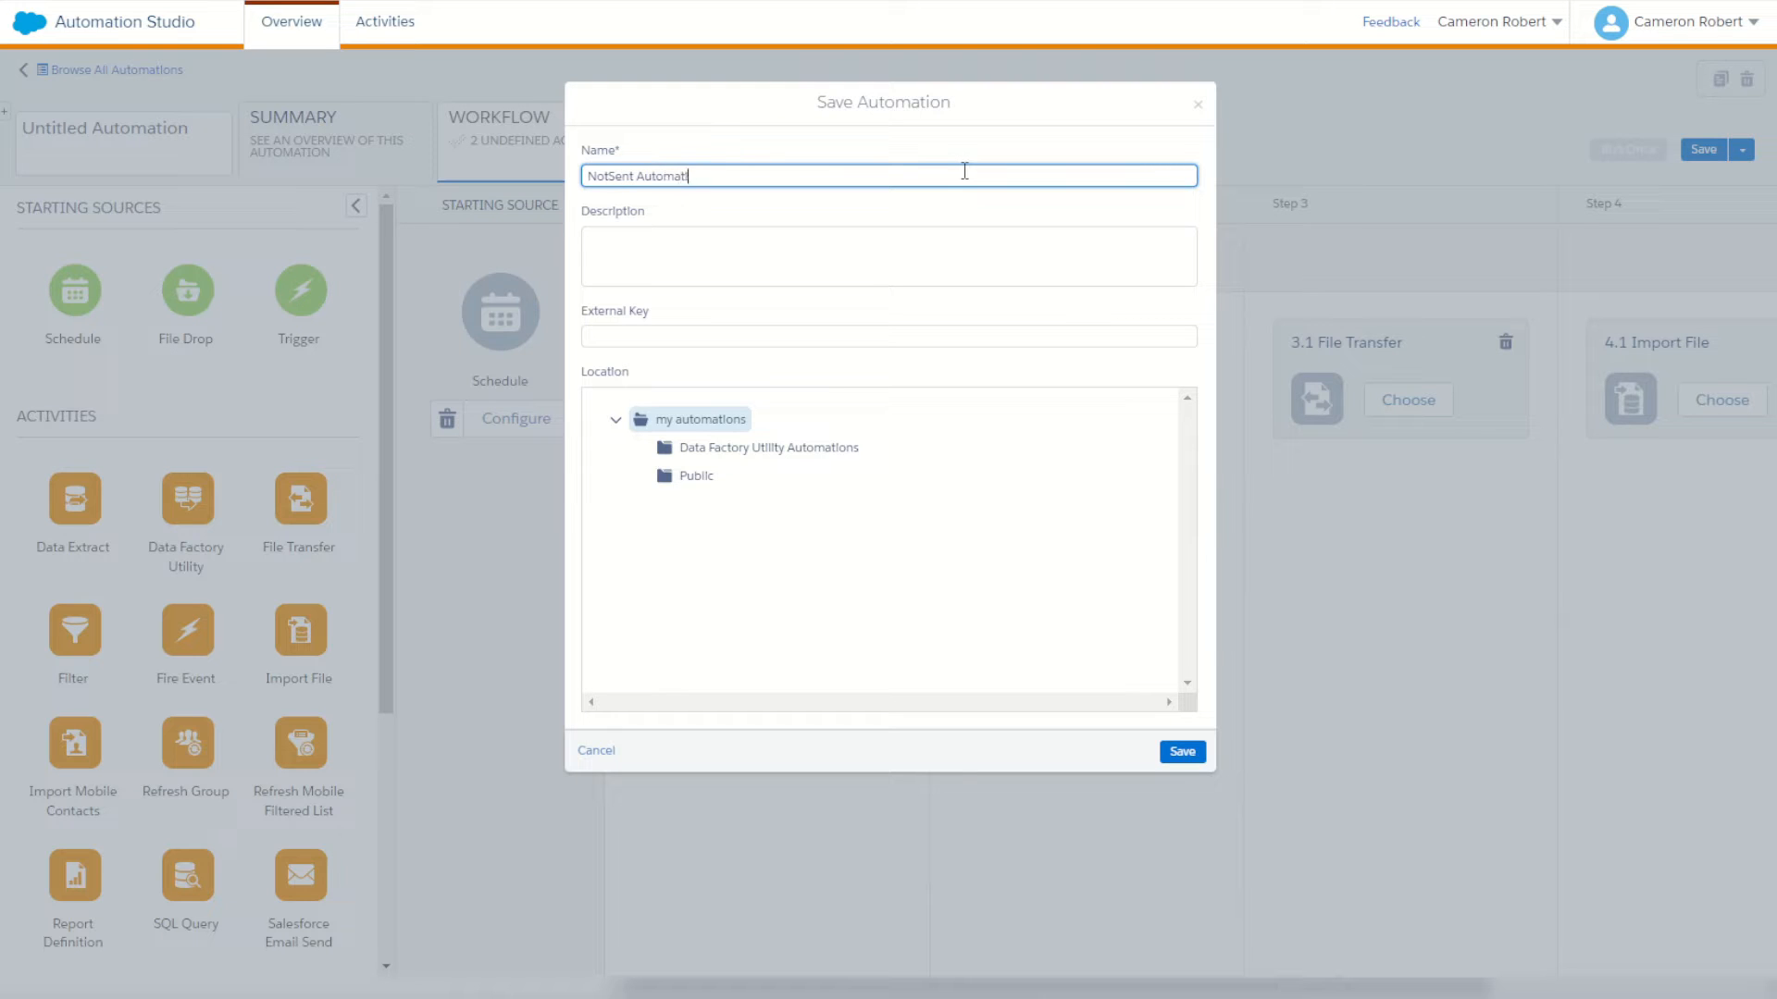
{"action": "type", "text": "on"}
{"action": "left_click", "coordinate": [1183, 752]}
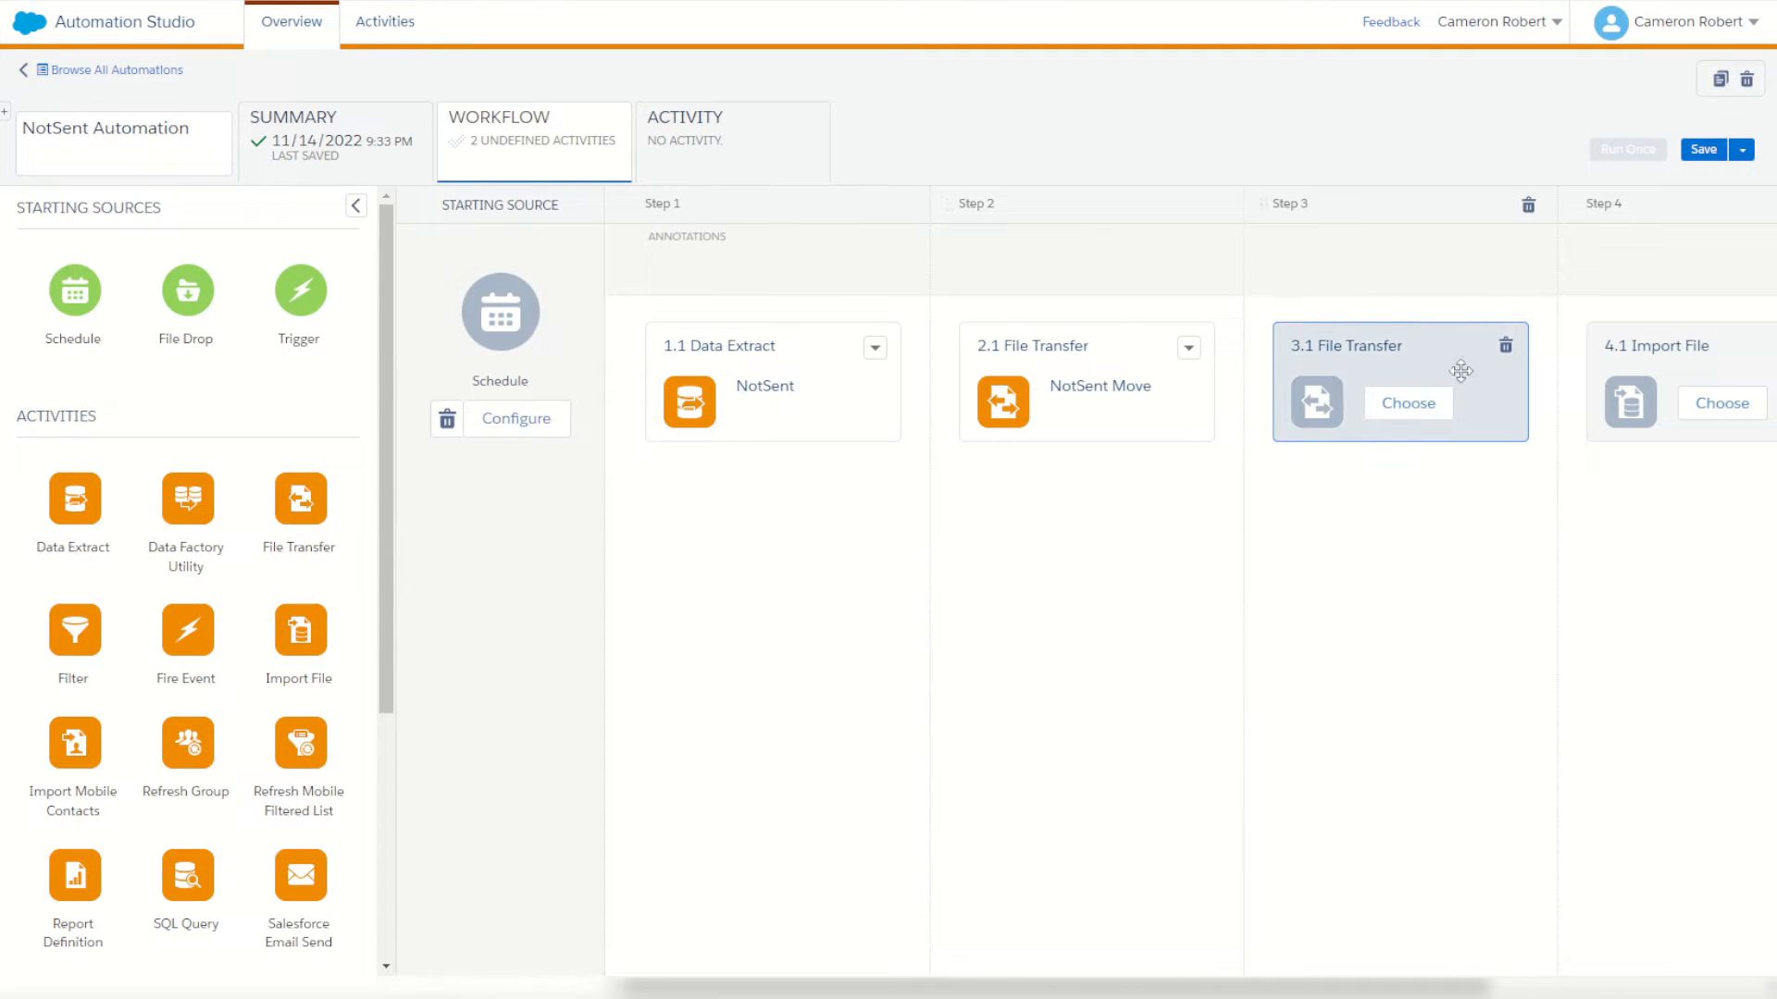
Step: Delete the unconfigured File Transfer and Import File activities after Step 2 and save the automation
{"action": "left_click", "coordinate": [1505, 346]}
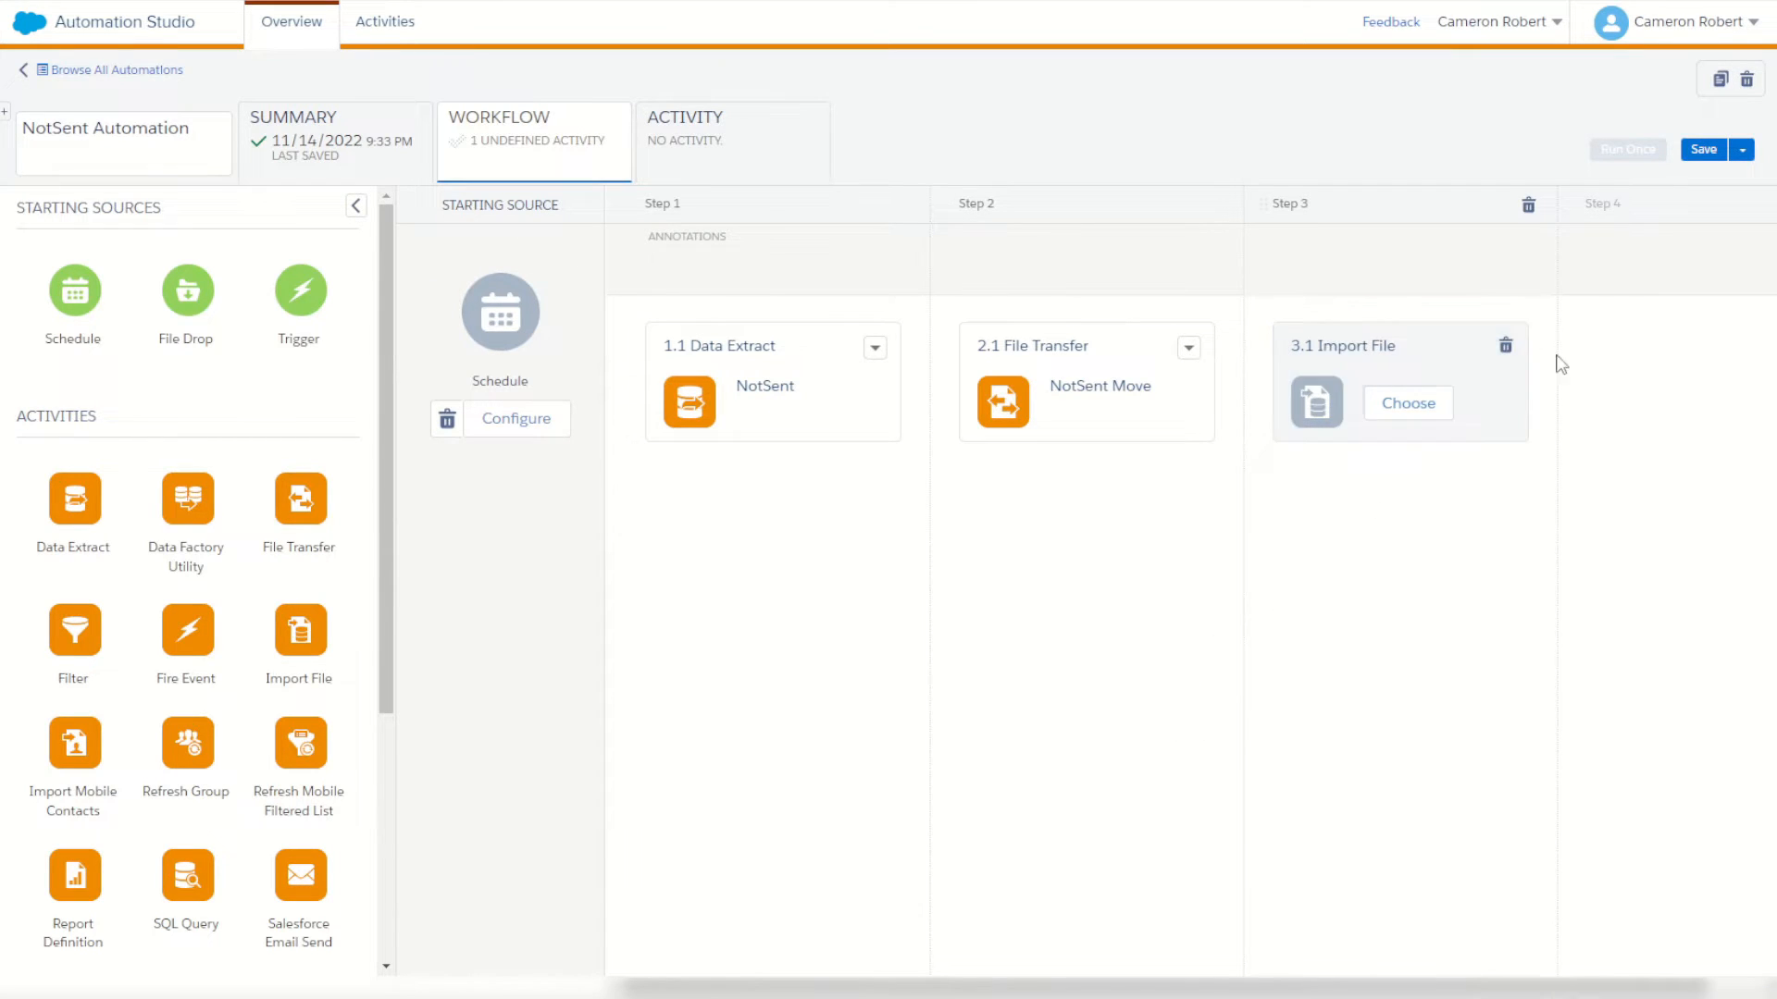
{"action": "left_click", "coordinate": [1506, 346]}
{"action": "left_click", "coordinate": [1701, 150]}
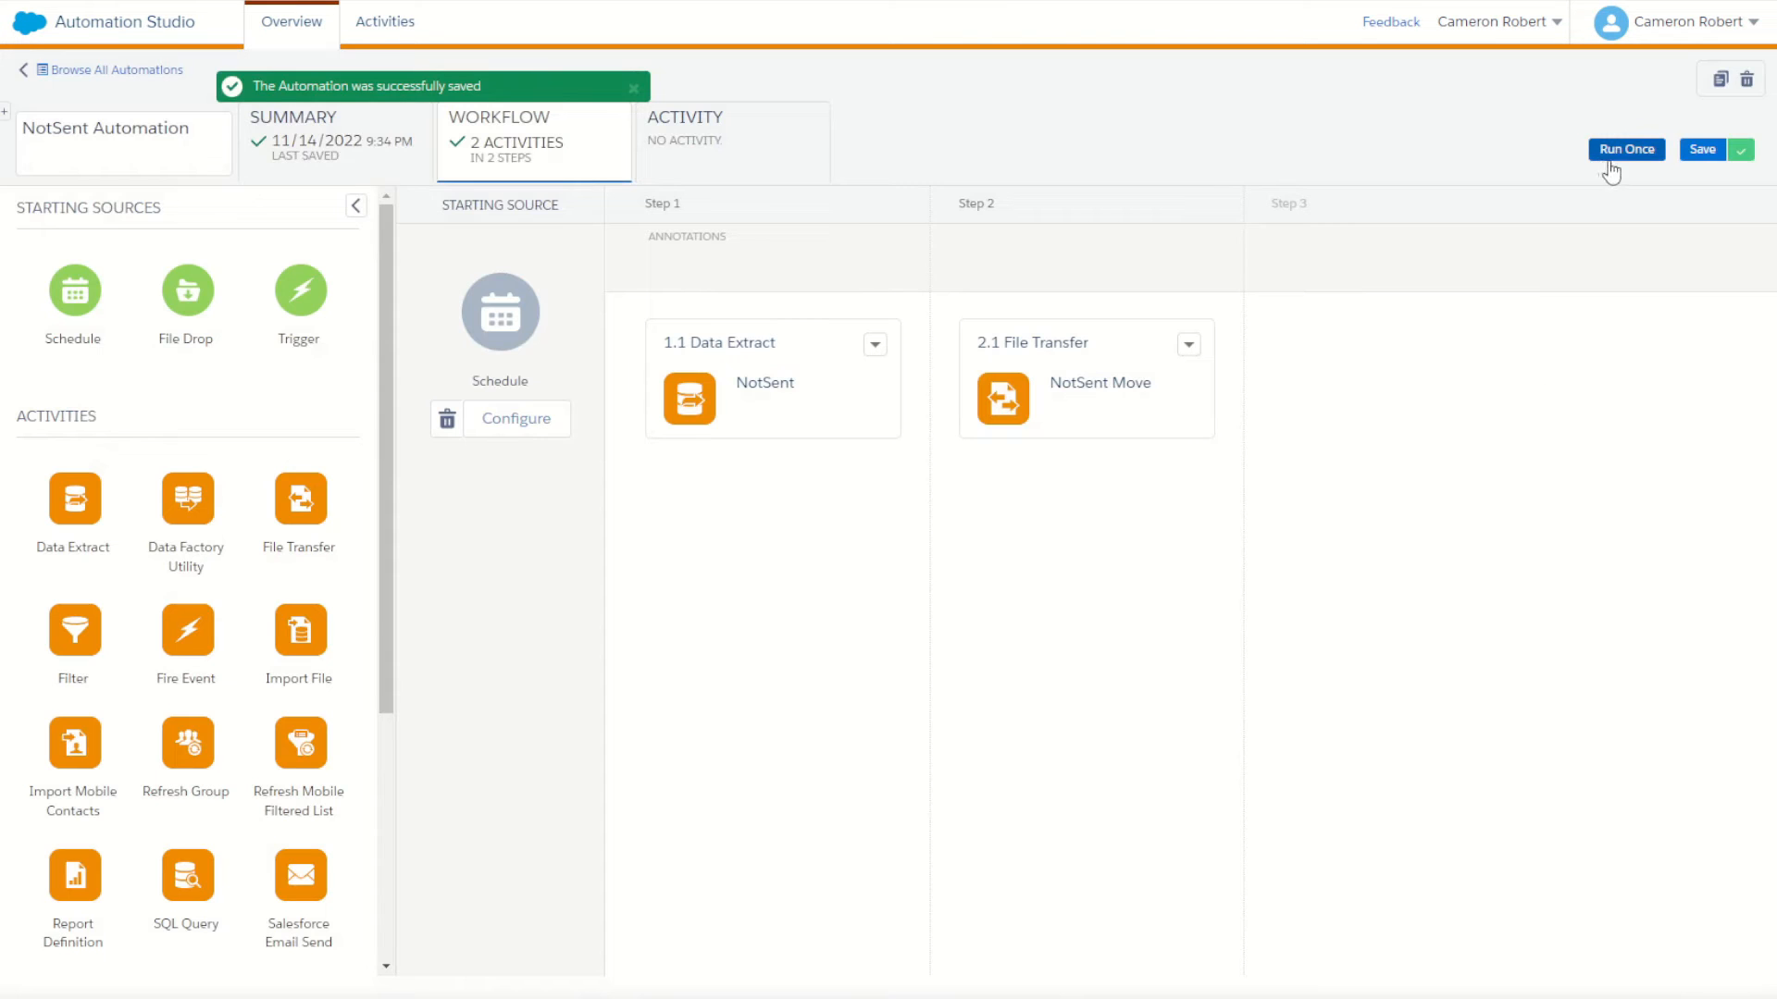
Step: Run the automation once with both the NotSent data extract and the NotSent Move file transfer selected
{"action": "left_click", "coordinate": [1613, 154]}
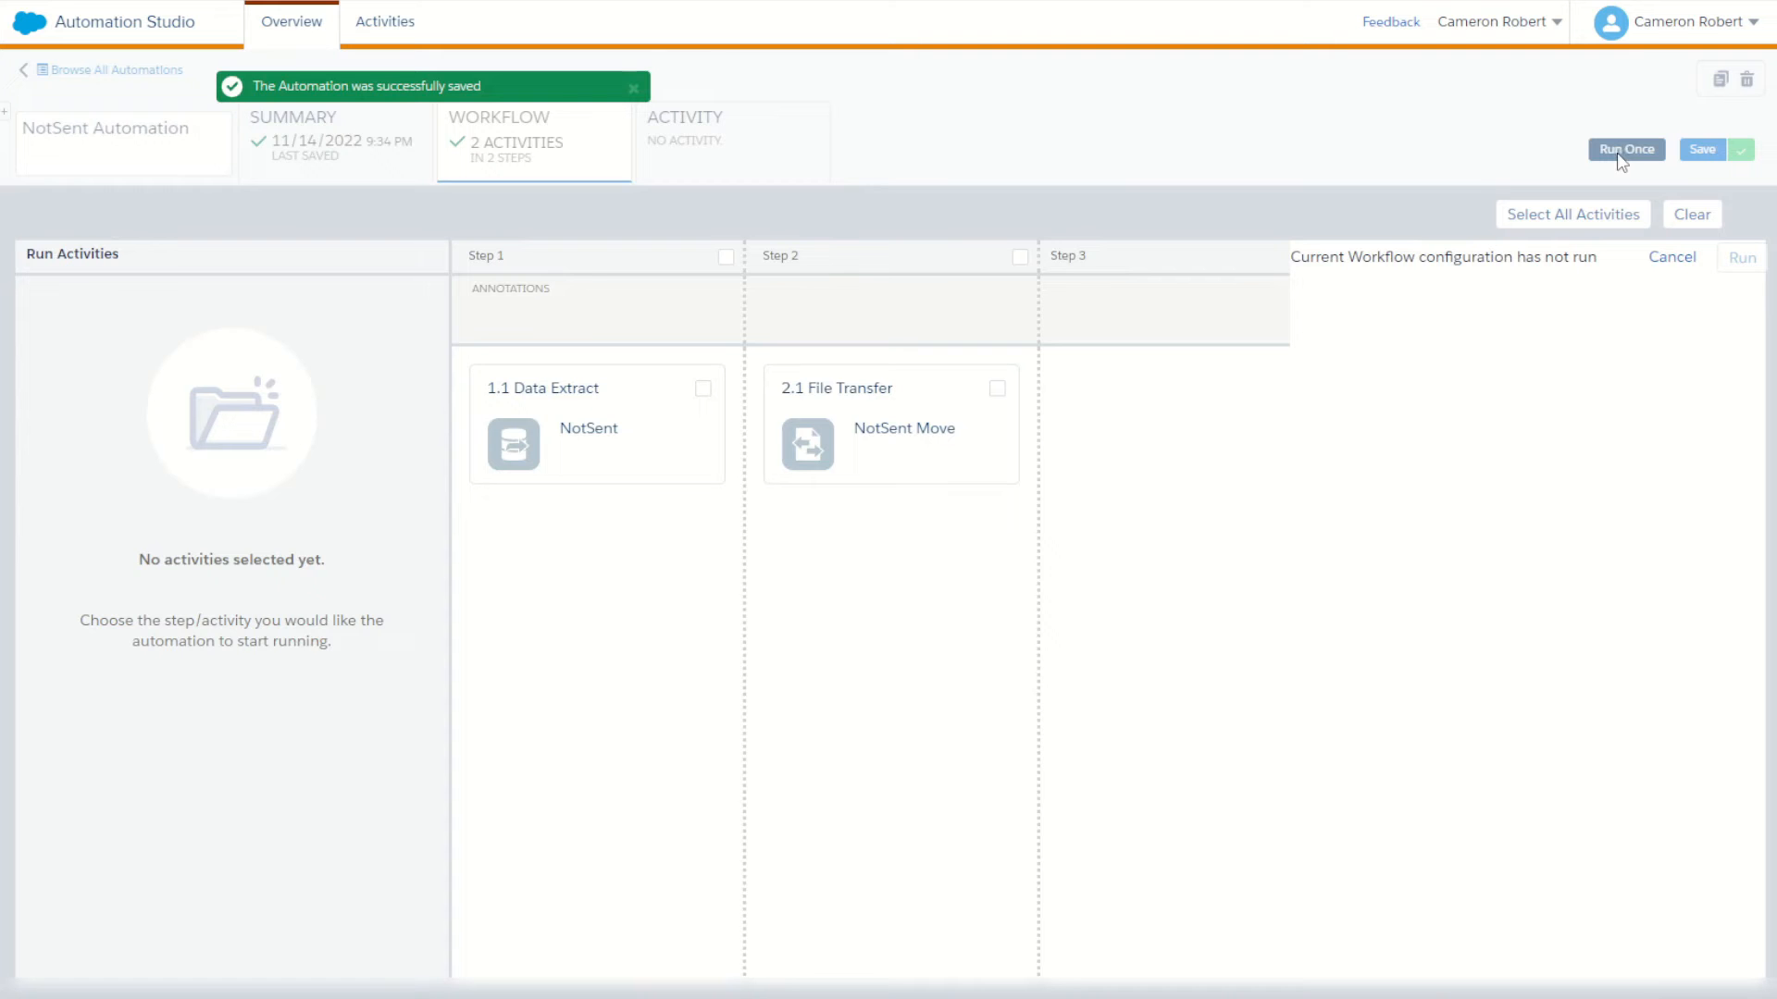
{"action": "left_click", "coordinate": [703, 389]}
{"action": "left_click", "coordinate": [997, 389]}
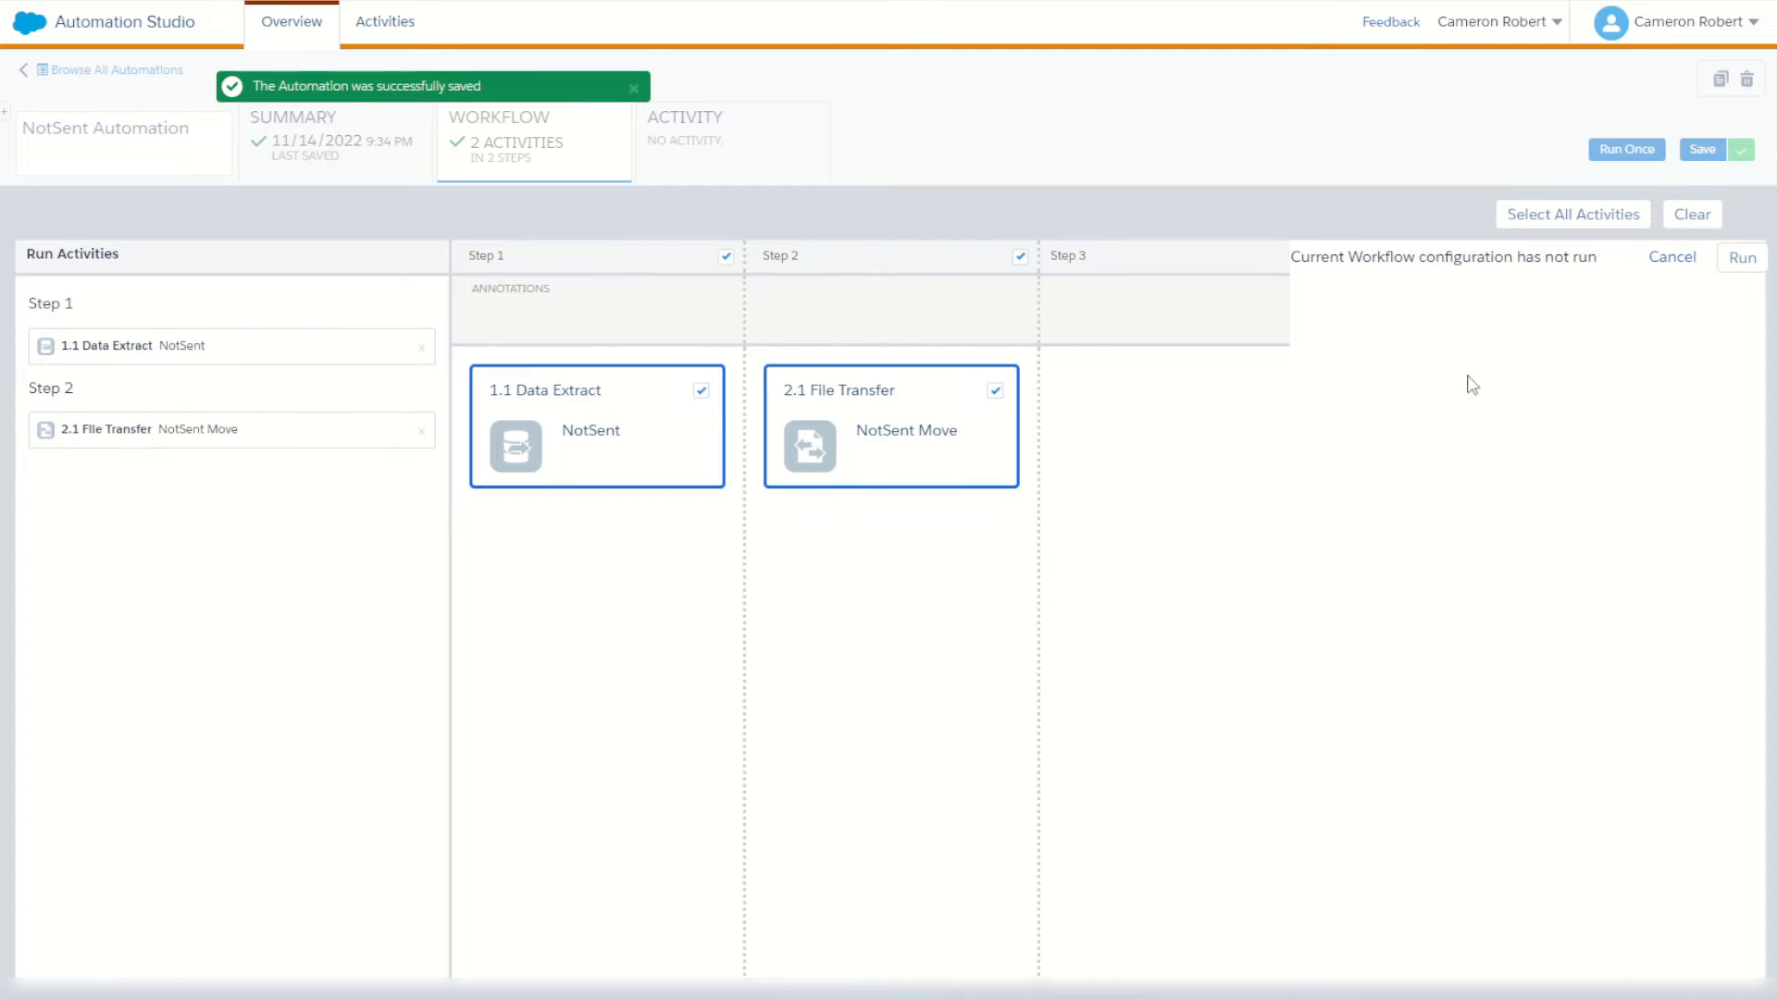
{"action": "left_click", "coordinate": [1731, 260]}
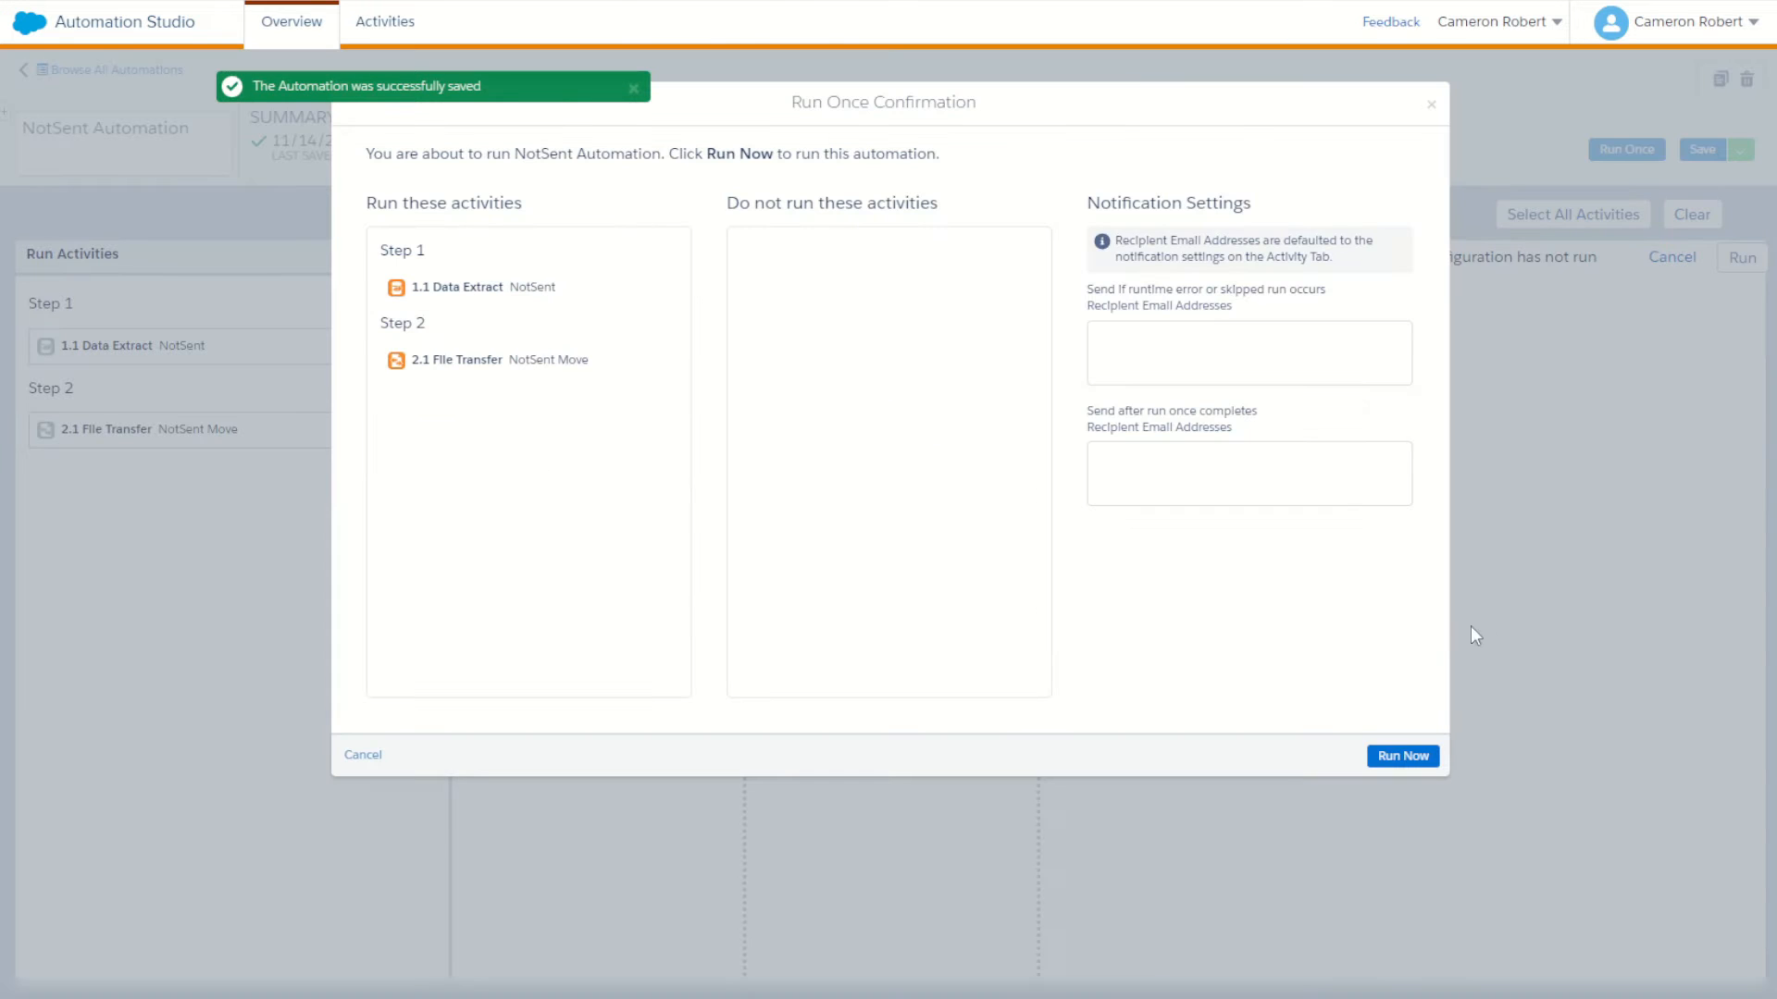
{"action": "left_click", "coordinate": [1416, 755]}
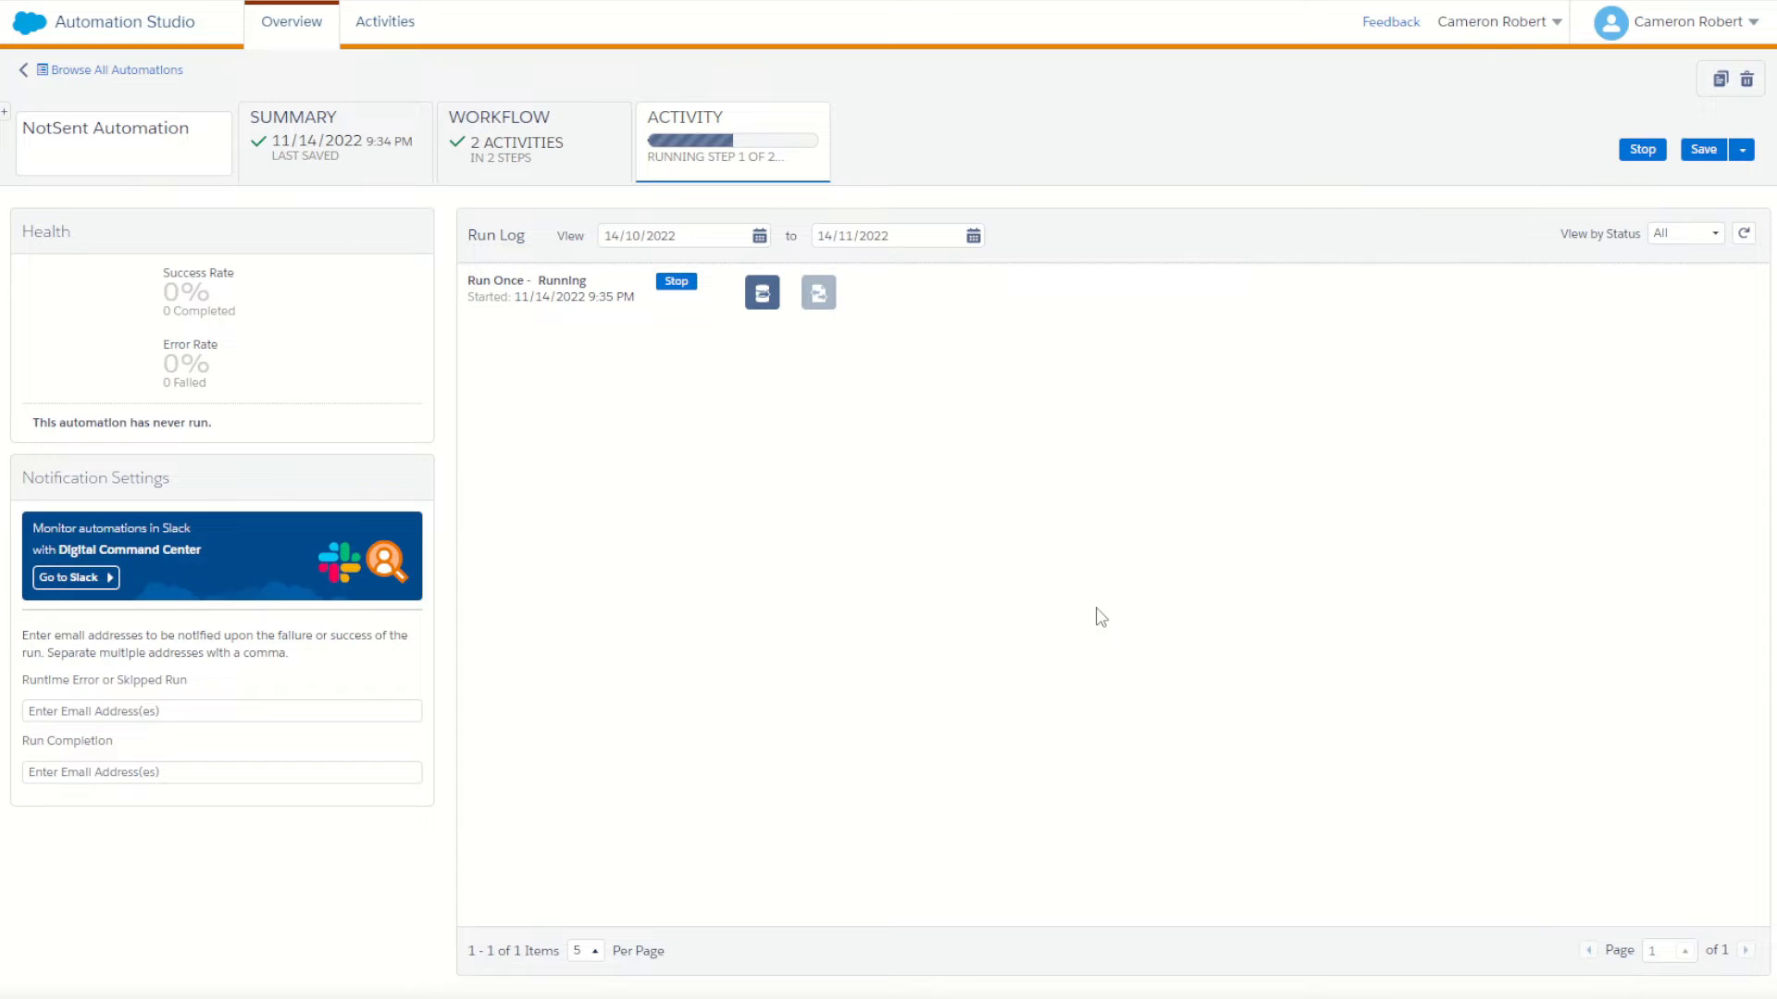
Step: Refresh the automation's run log and the FTP Import folder's listing to check for the transferred file
{"action": "left_click", "coordinate": [1743, 234]}
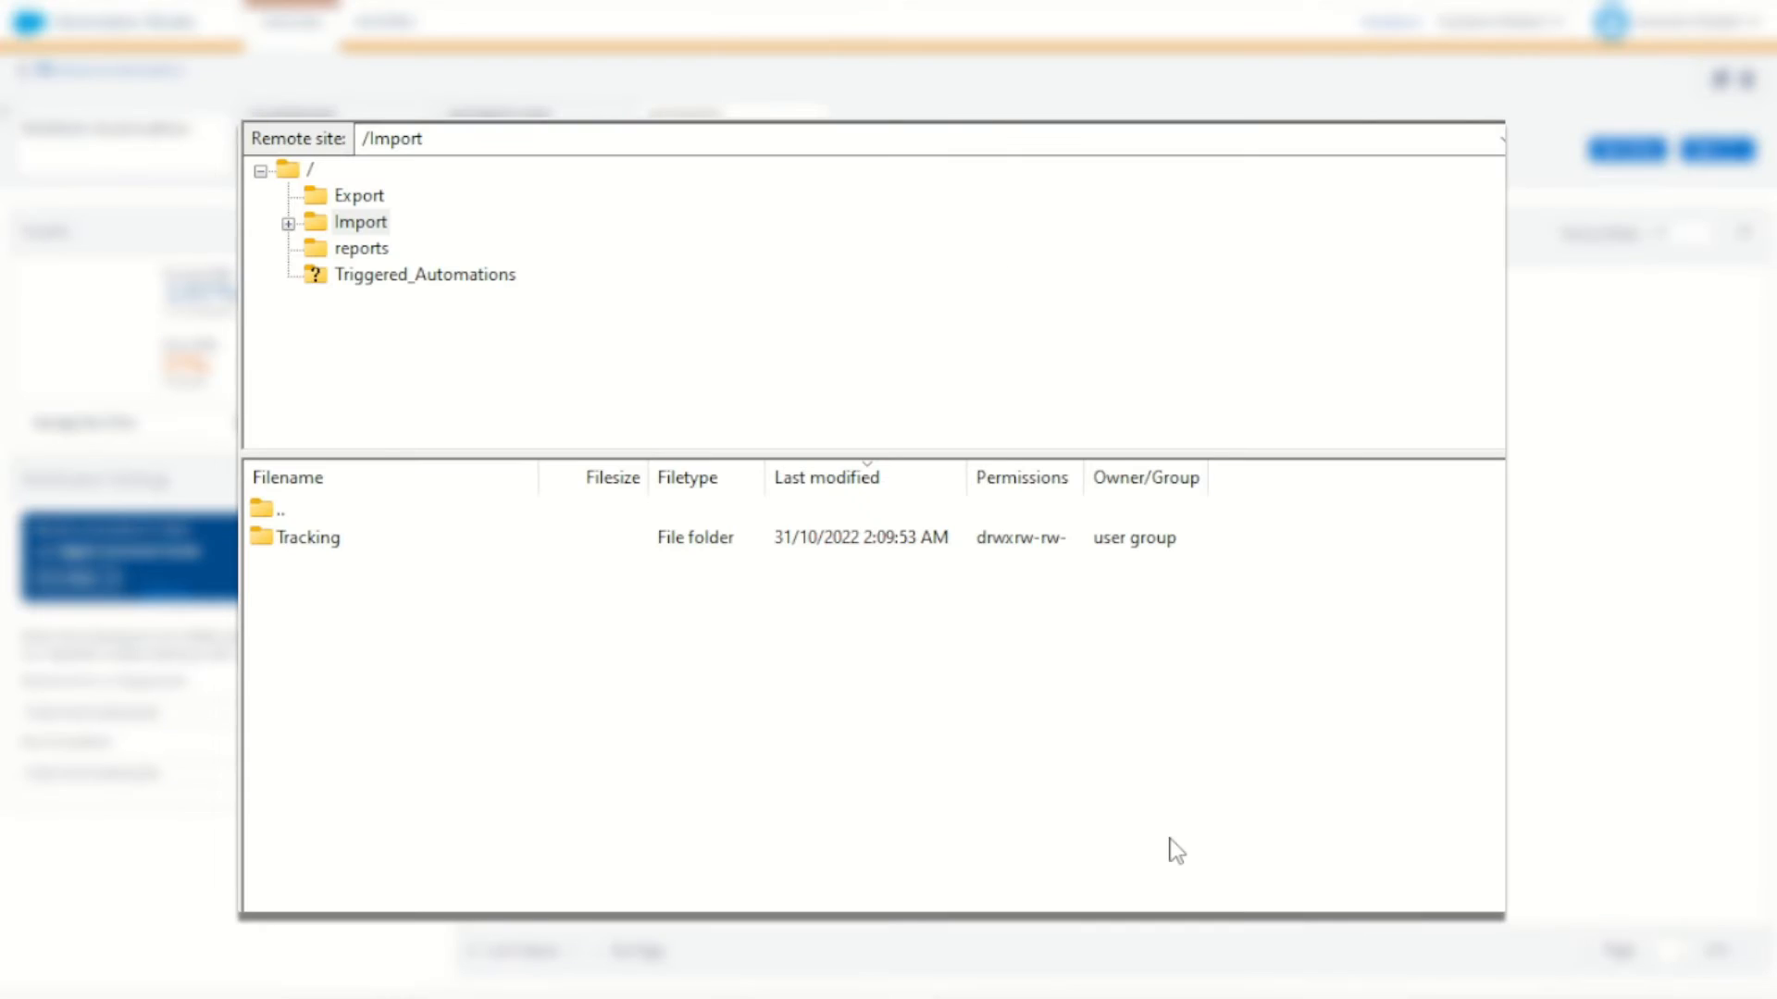
{"action": "right_click", "coordinate": [702, 687]}
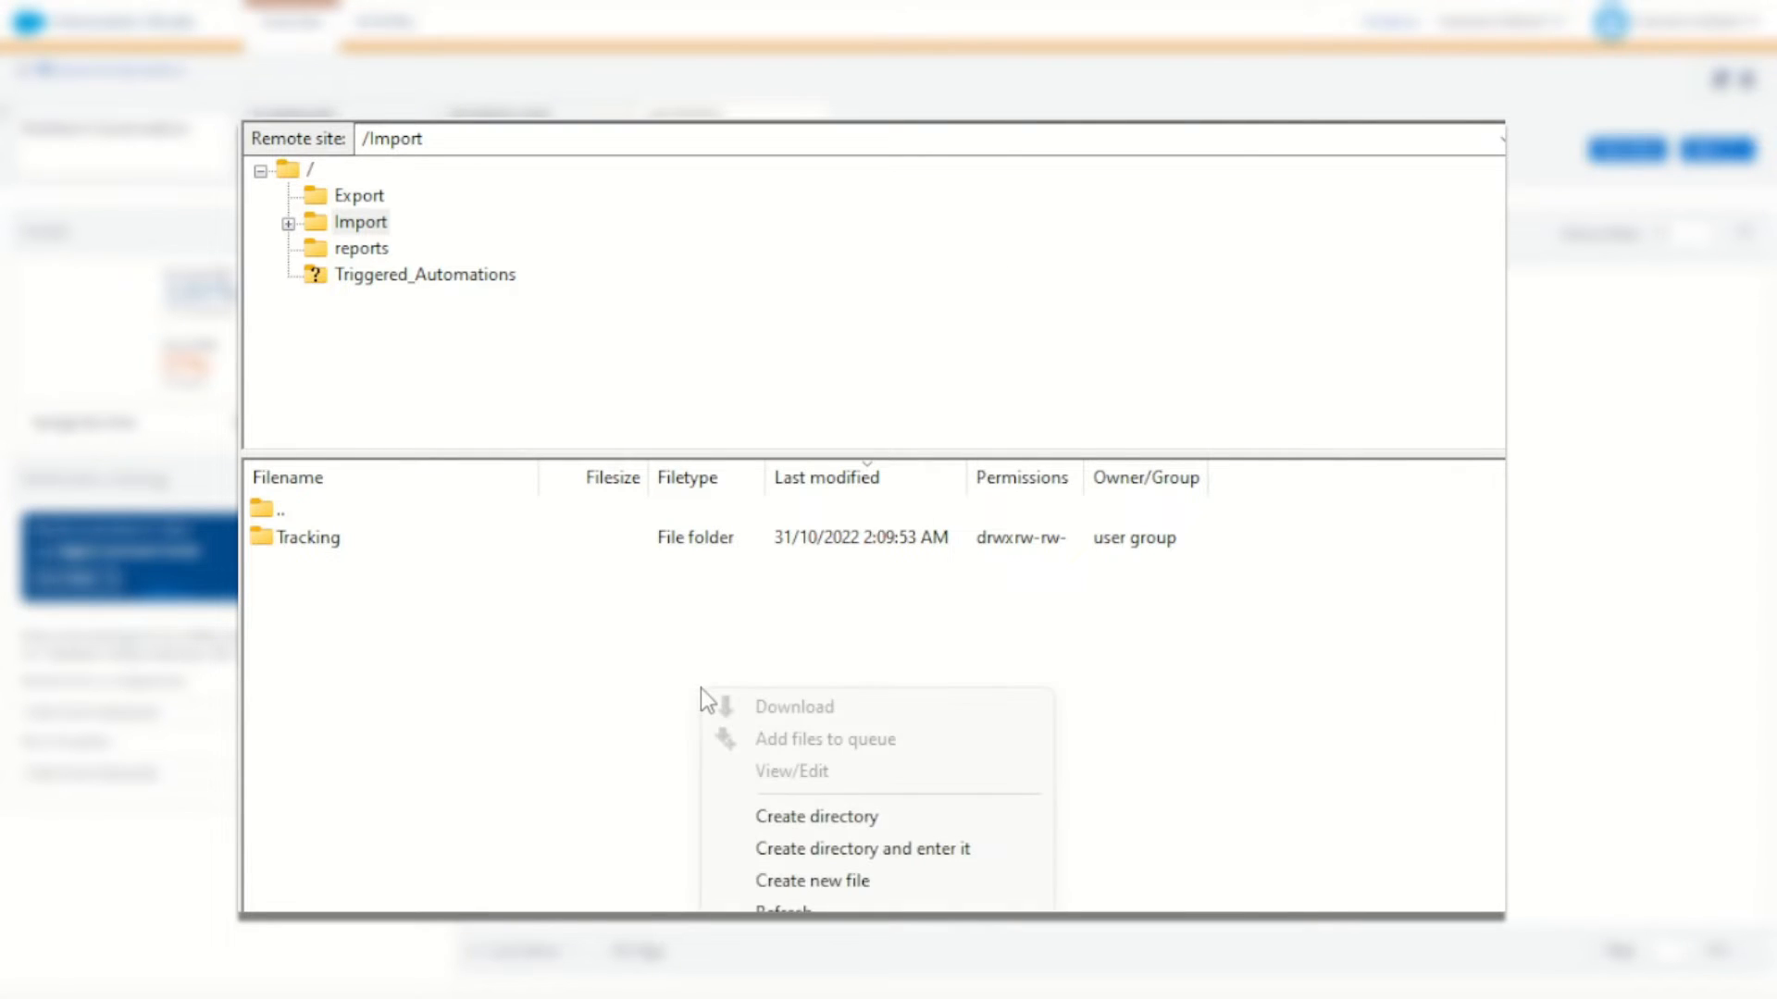
{"action": "left_click", "coordinate": [794, 910]}
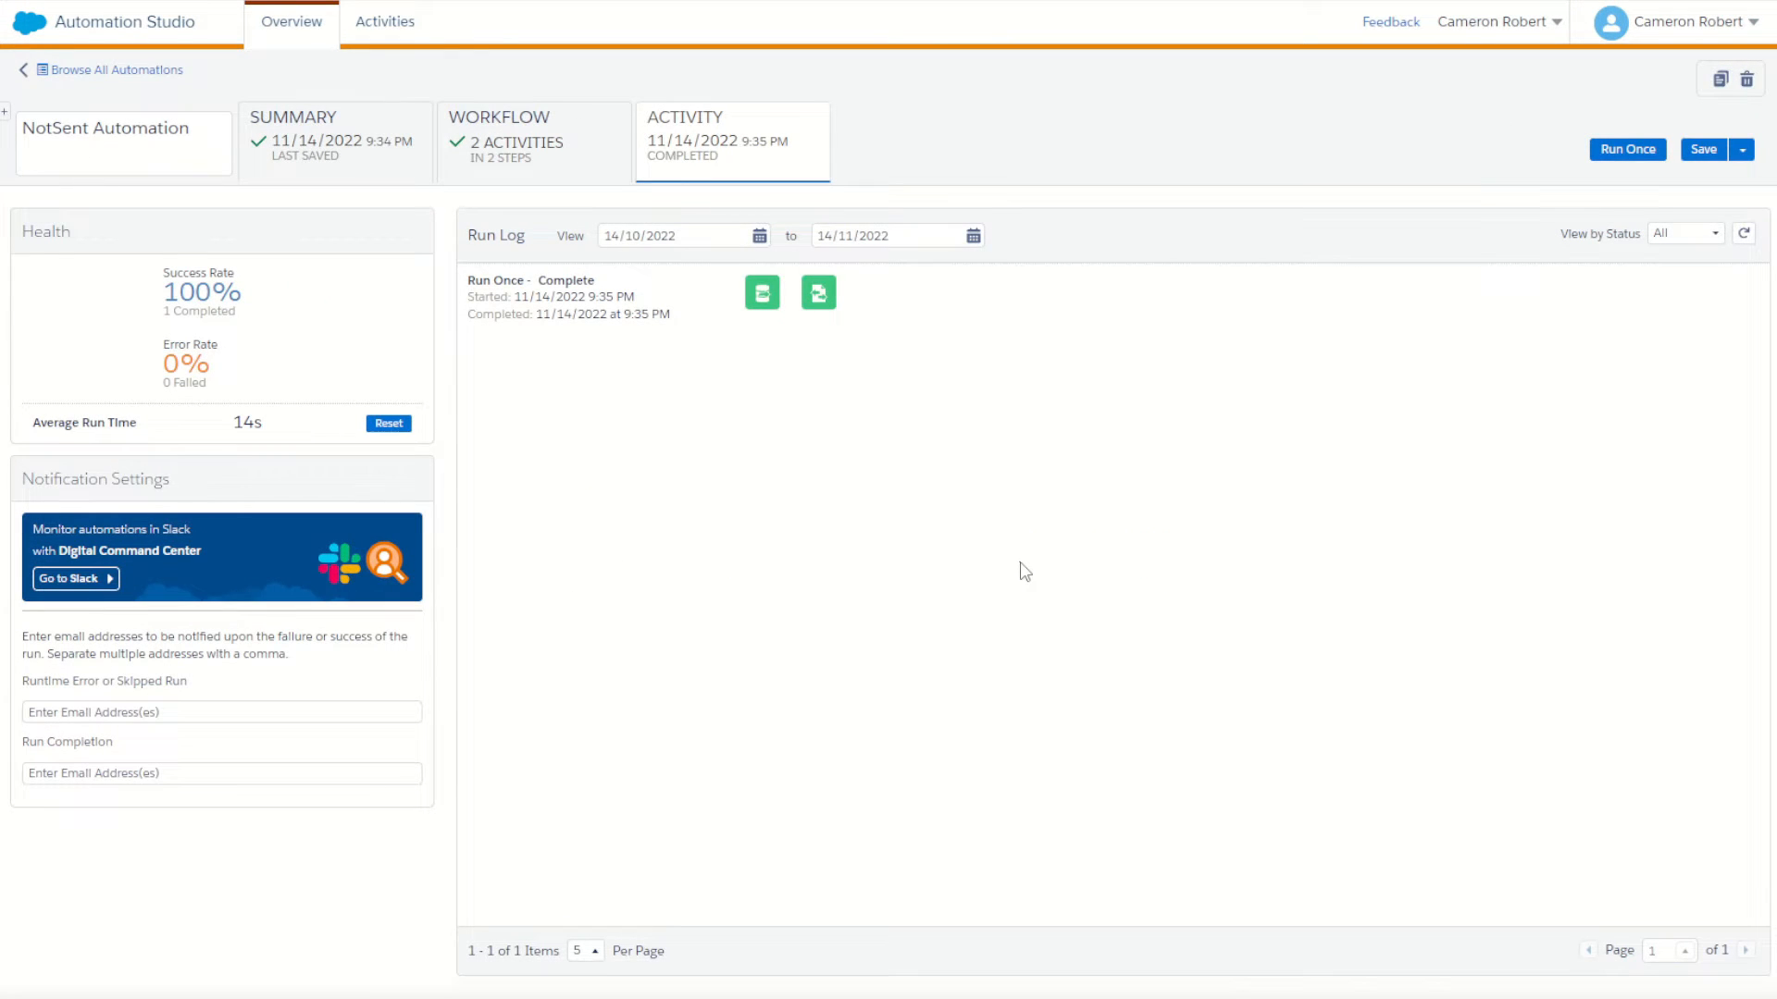
Step: Add a File Transfer activity to Step 3 of the workflow, named NotSent Unzip, with the Manage File action
{"action": "left_click", "coordinate": [542, 152]}
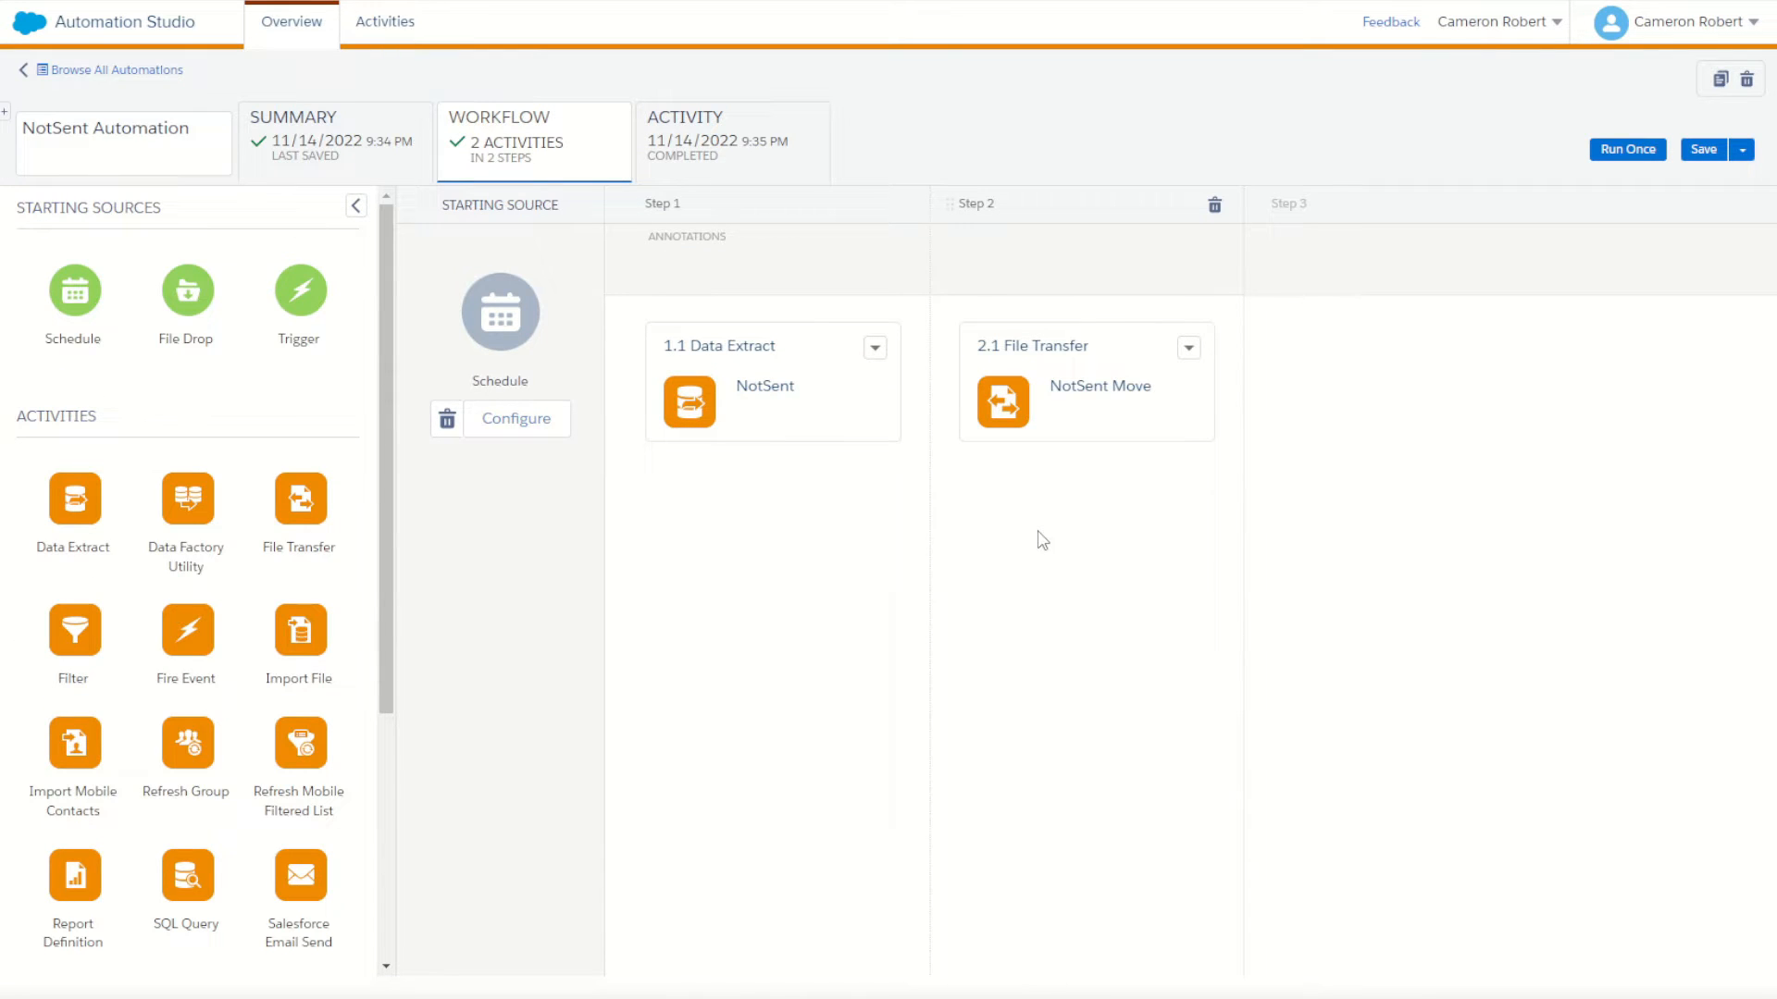
{"action": "left_click_drag", "start_coordinate": [303, 500], "coordinate": [1396, 408]}
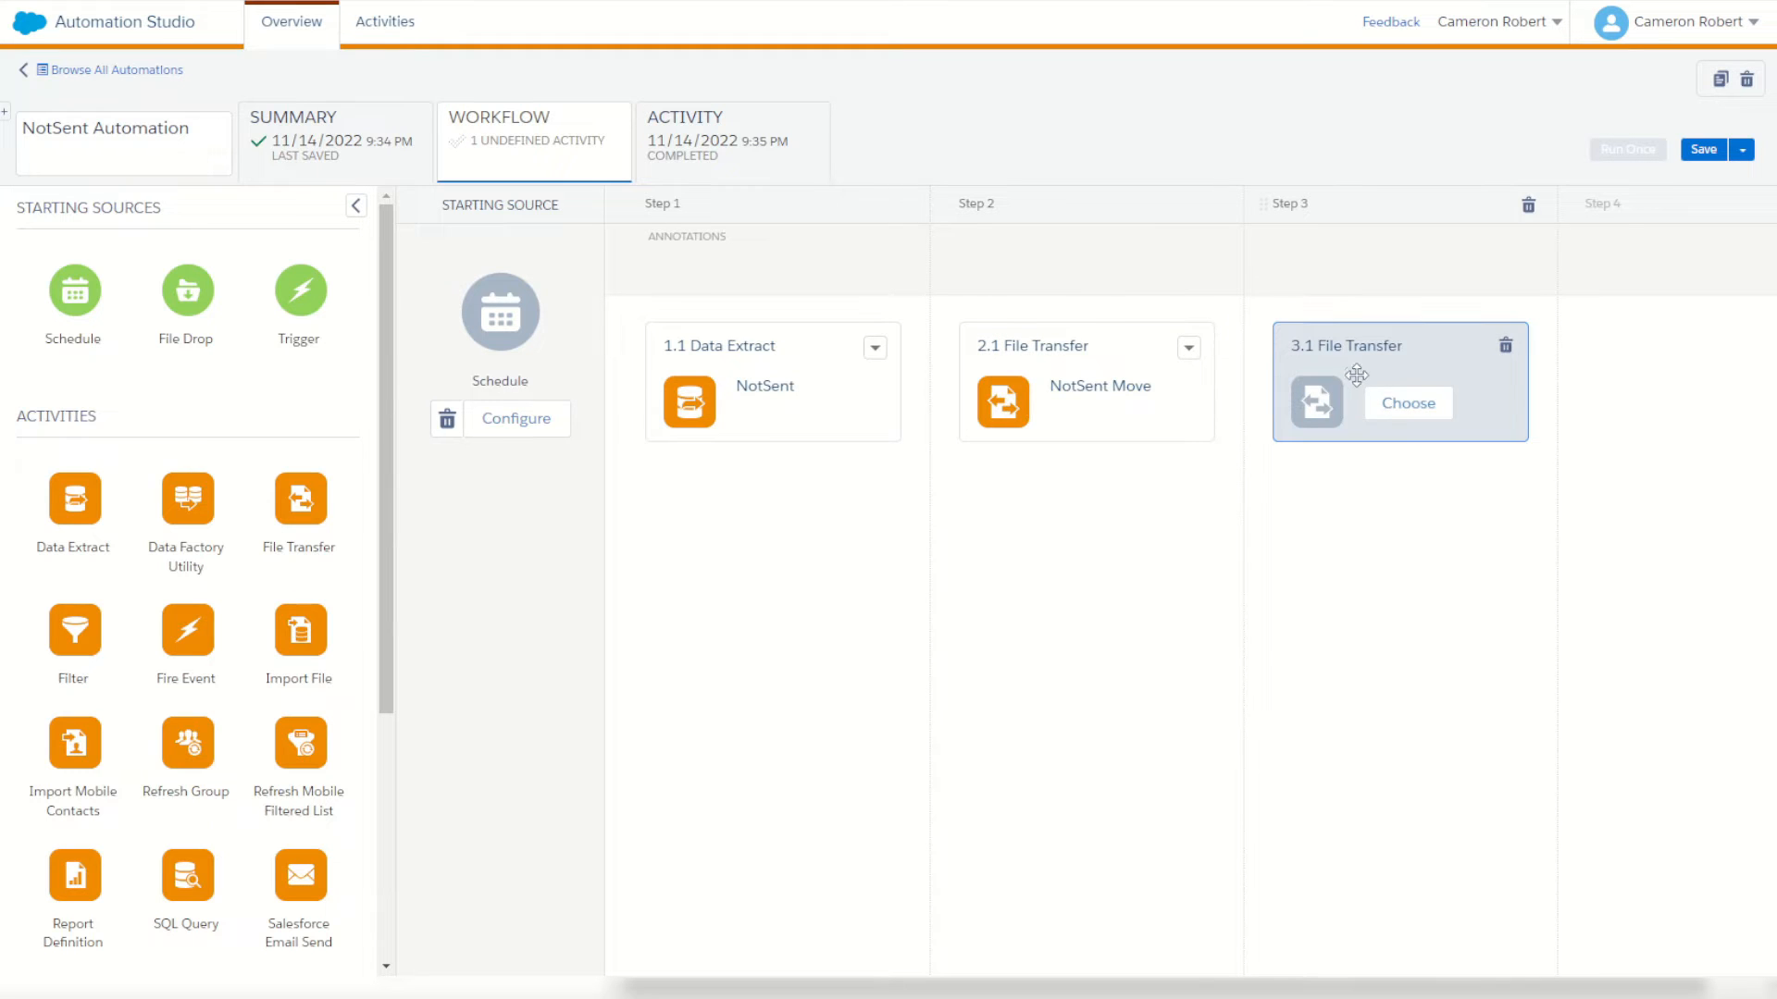
{"action": "left_click", "coordinate": [1408, 402]}
{"action": "left_click", "coordinate": [1321, 167]}
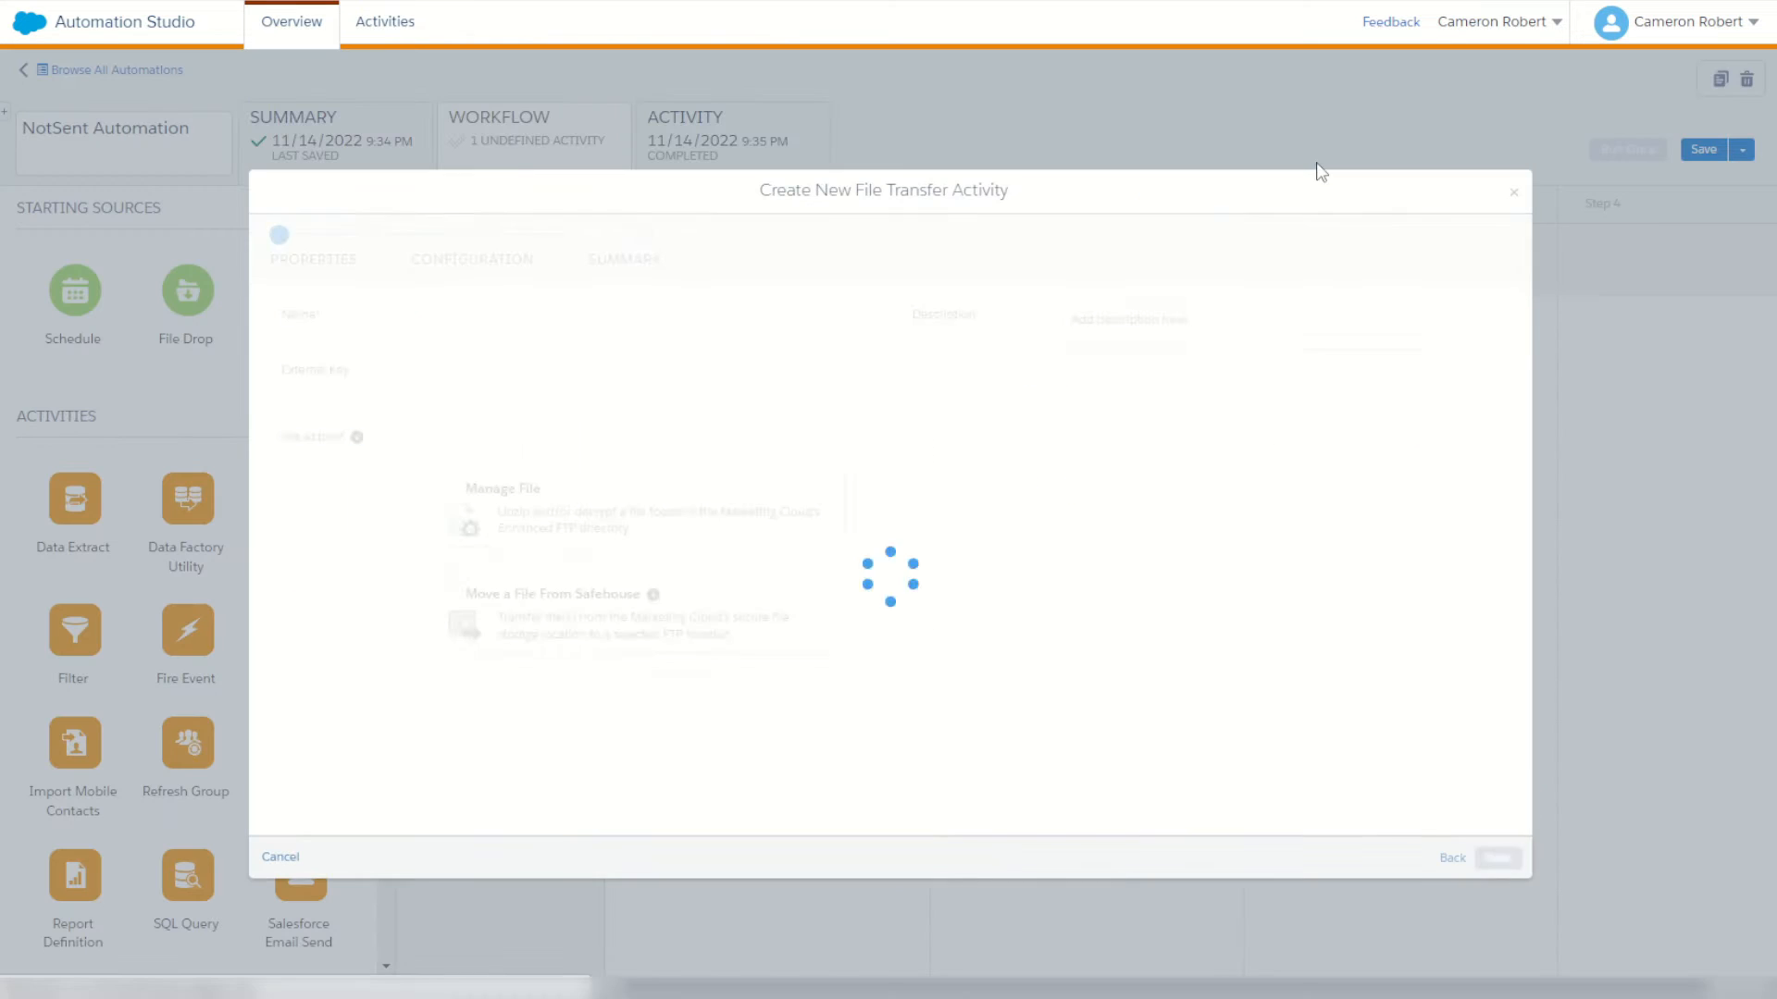
{"action": "left_click", "coordinate": [592, 316]}
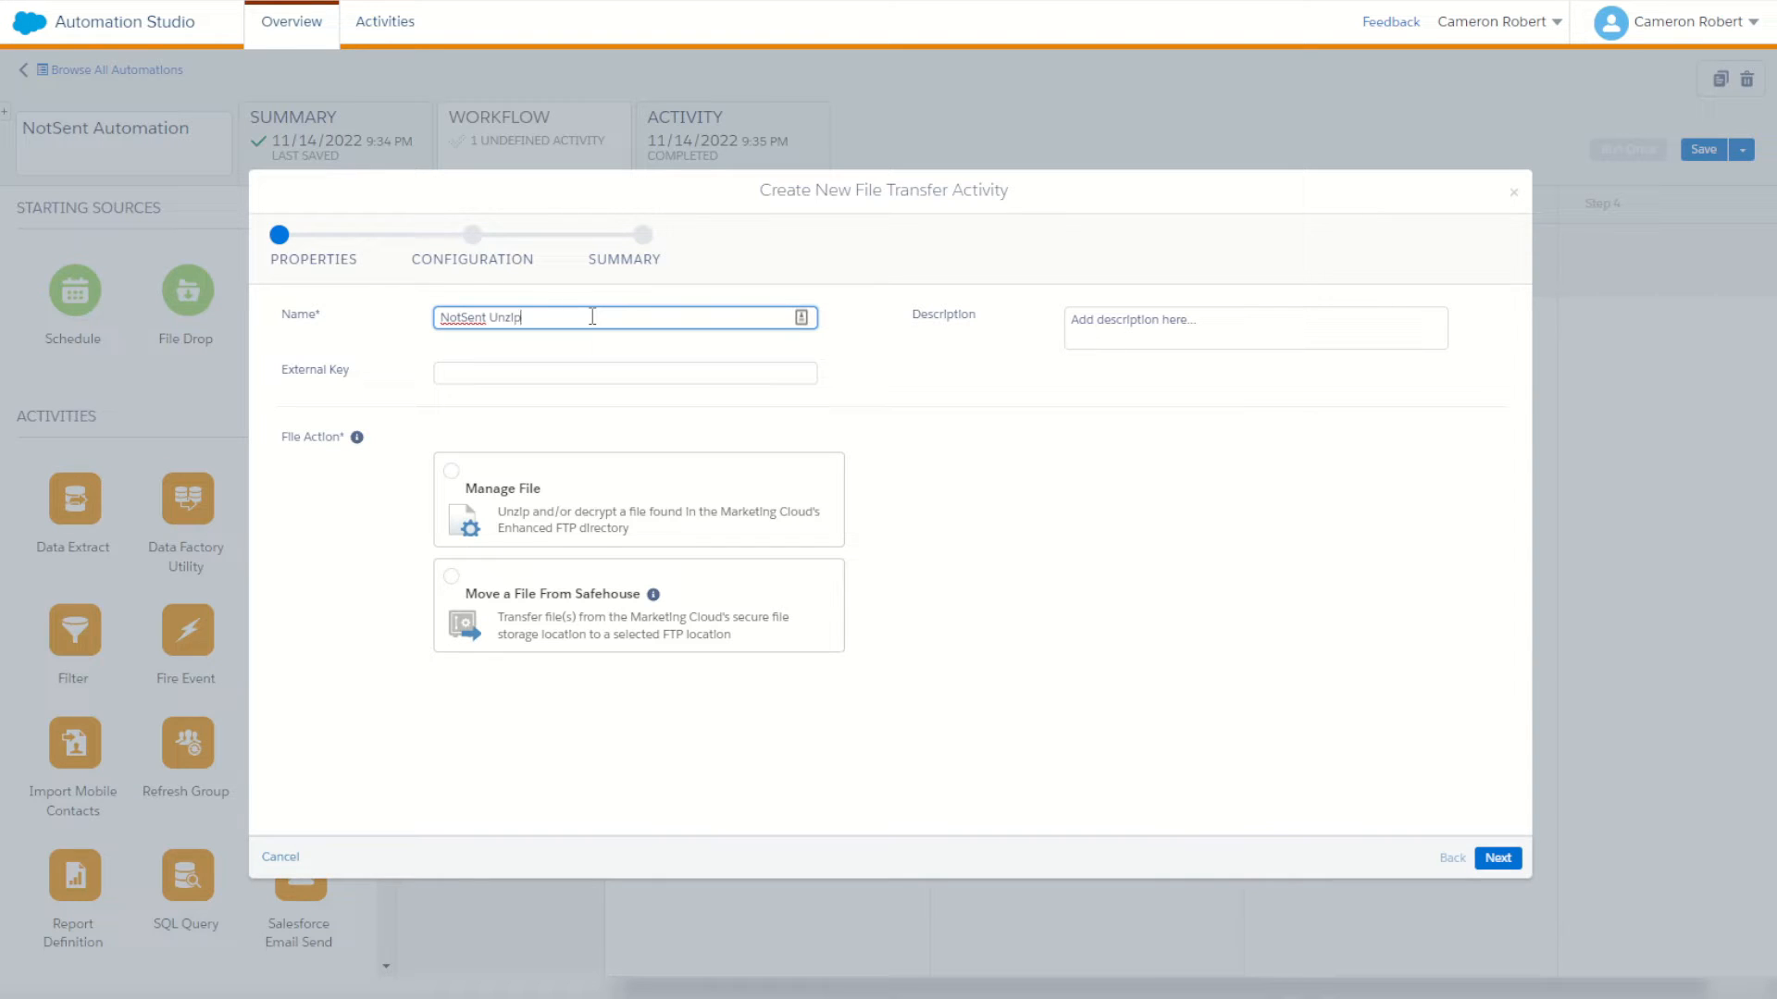
{"action": "left_click", "coordinate": [533, 490]}
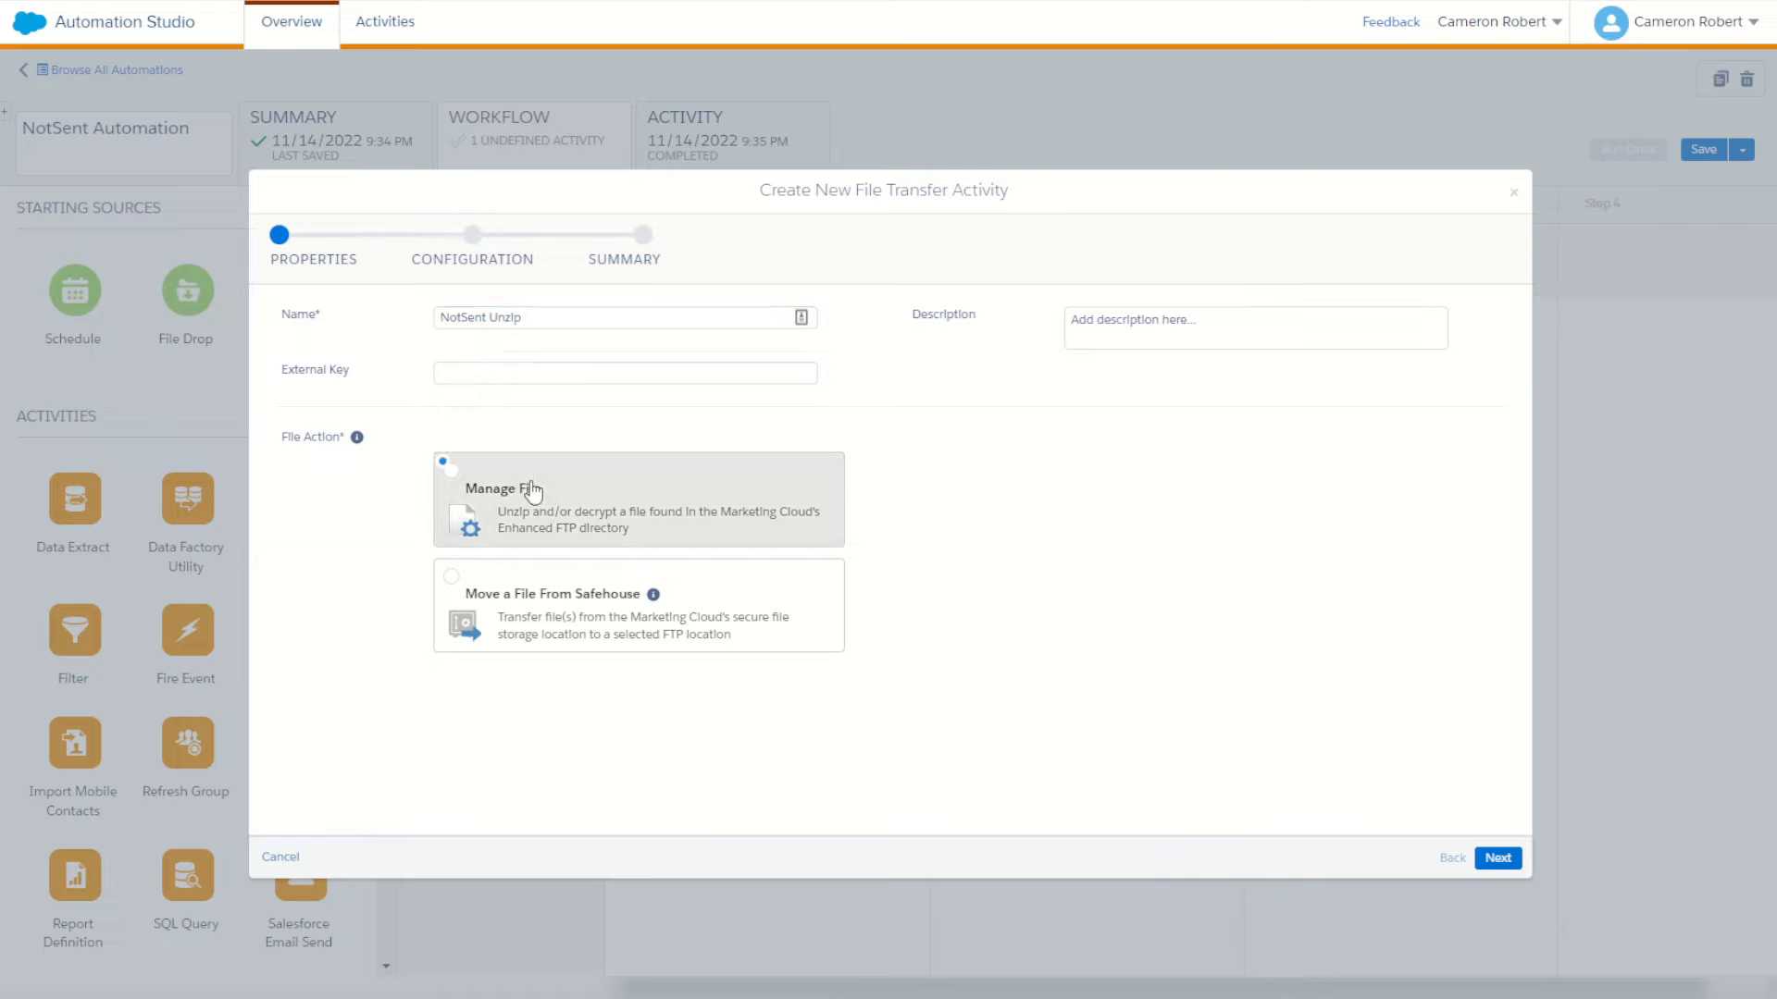
{"action": "left_click", "coordinate": [1498, 858]}
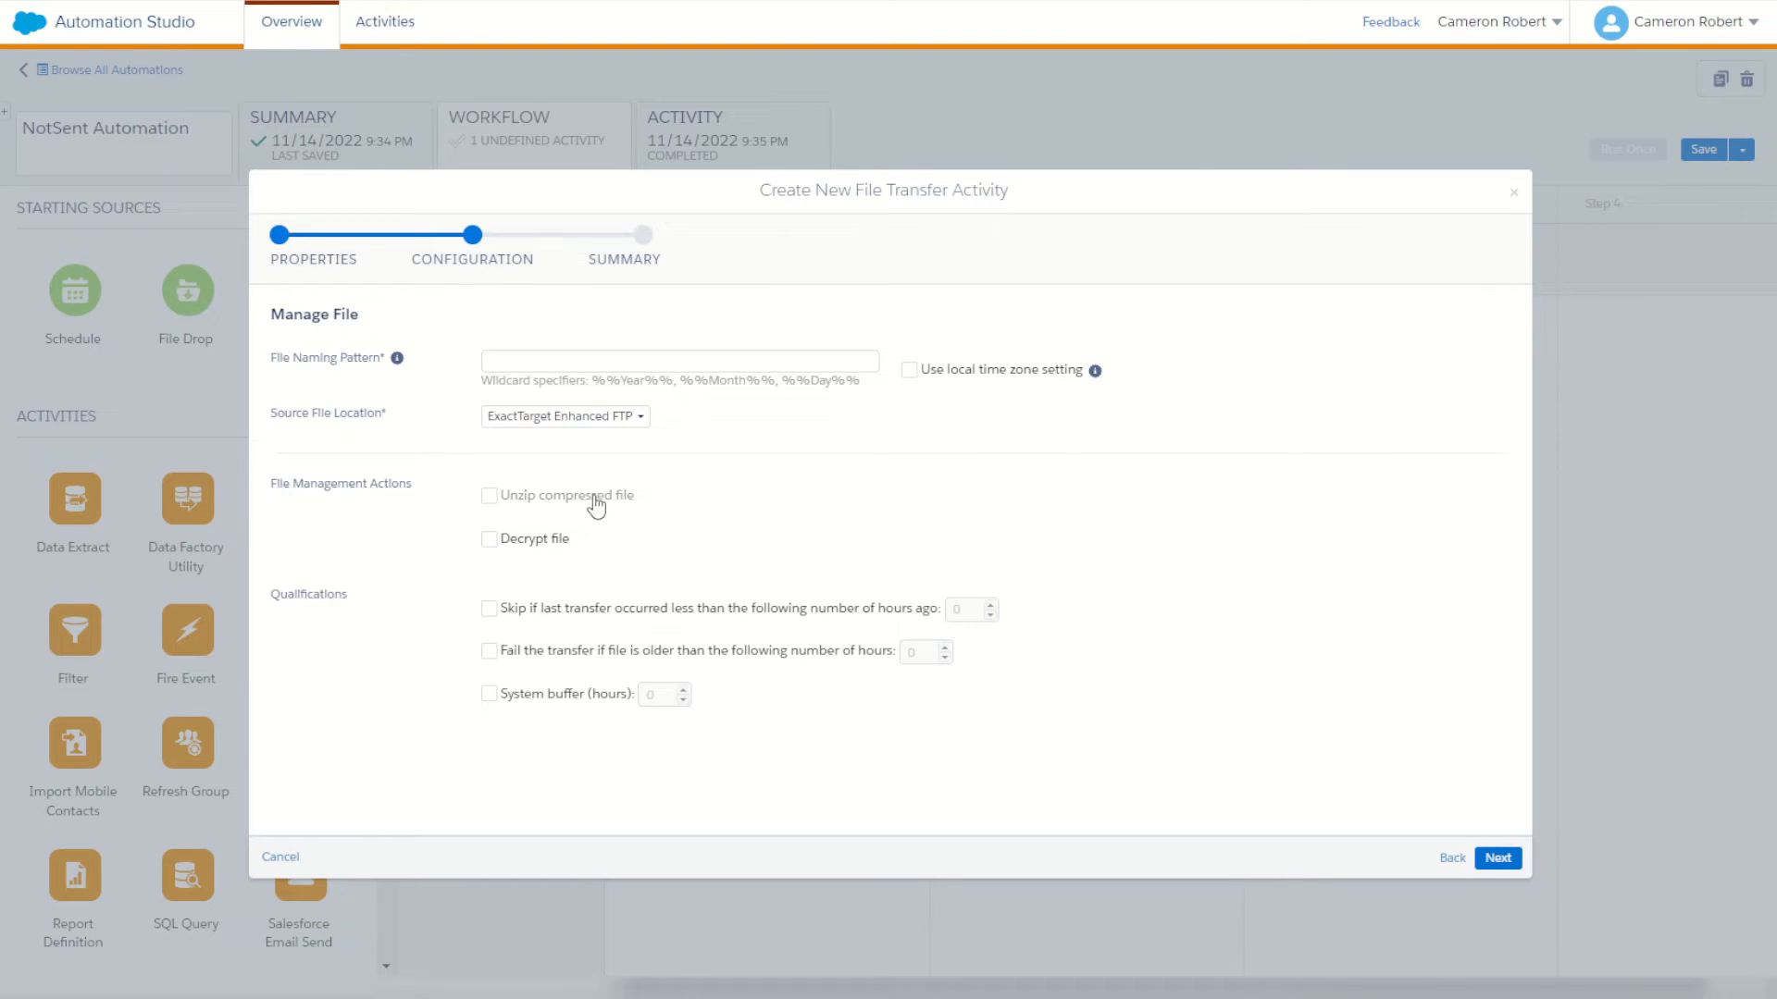
Step: Configure NotSent Unzip to unzip the compressed file NotSent.zip, finish creating the activity, and save the automation
{"action": "left_click", "coordinate": [491, 497]}
{"action": "left_click", "coordinate": [531, 360]}
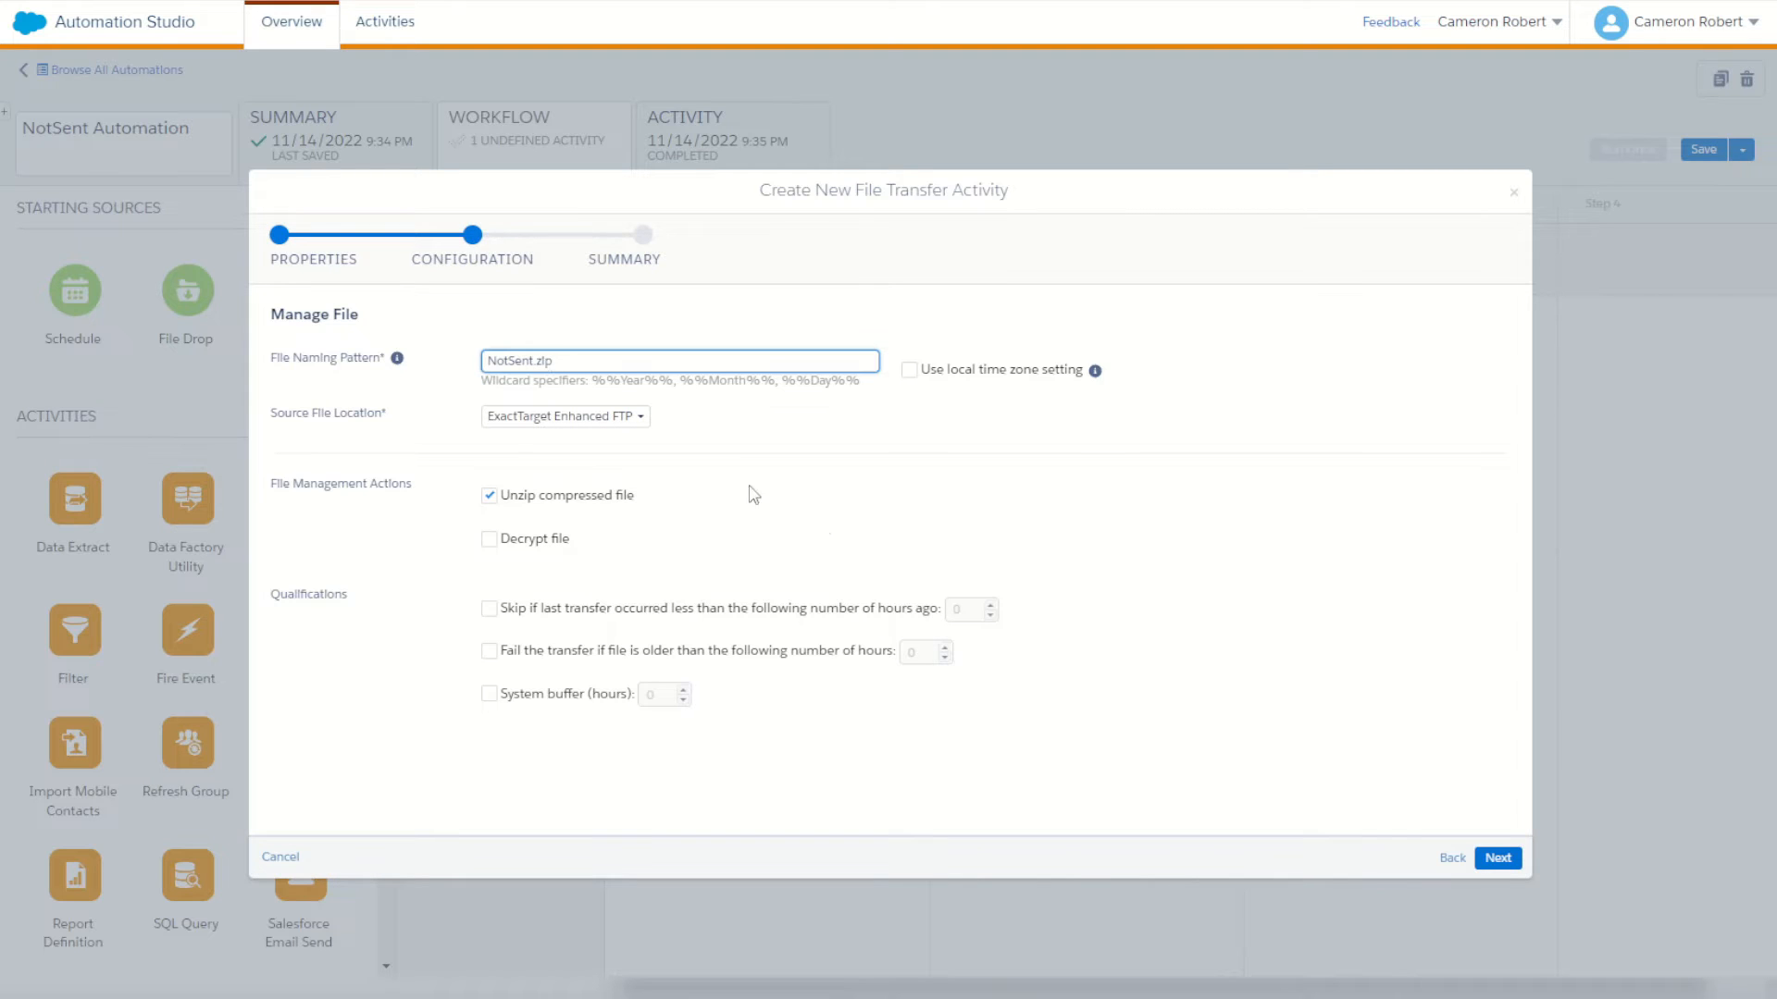
{"action": "left_click", "coordinate": [1494, 857]}
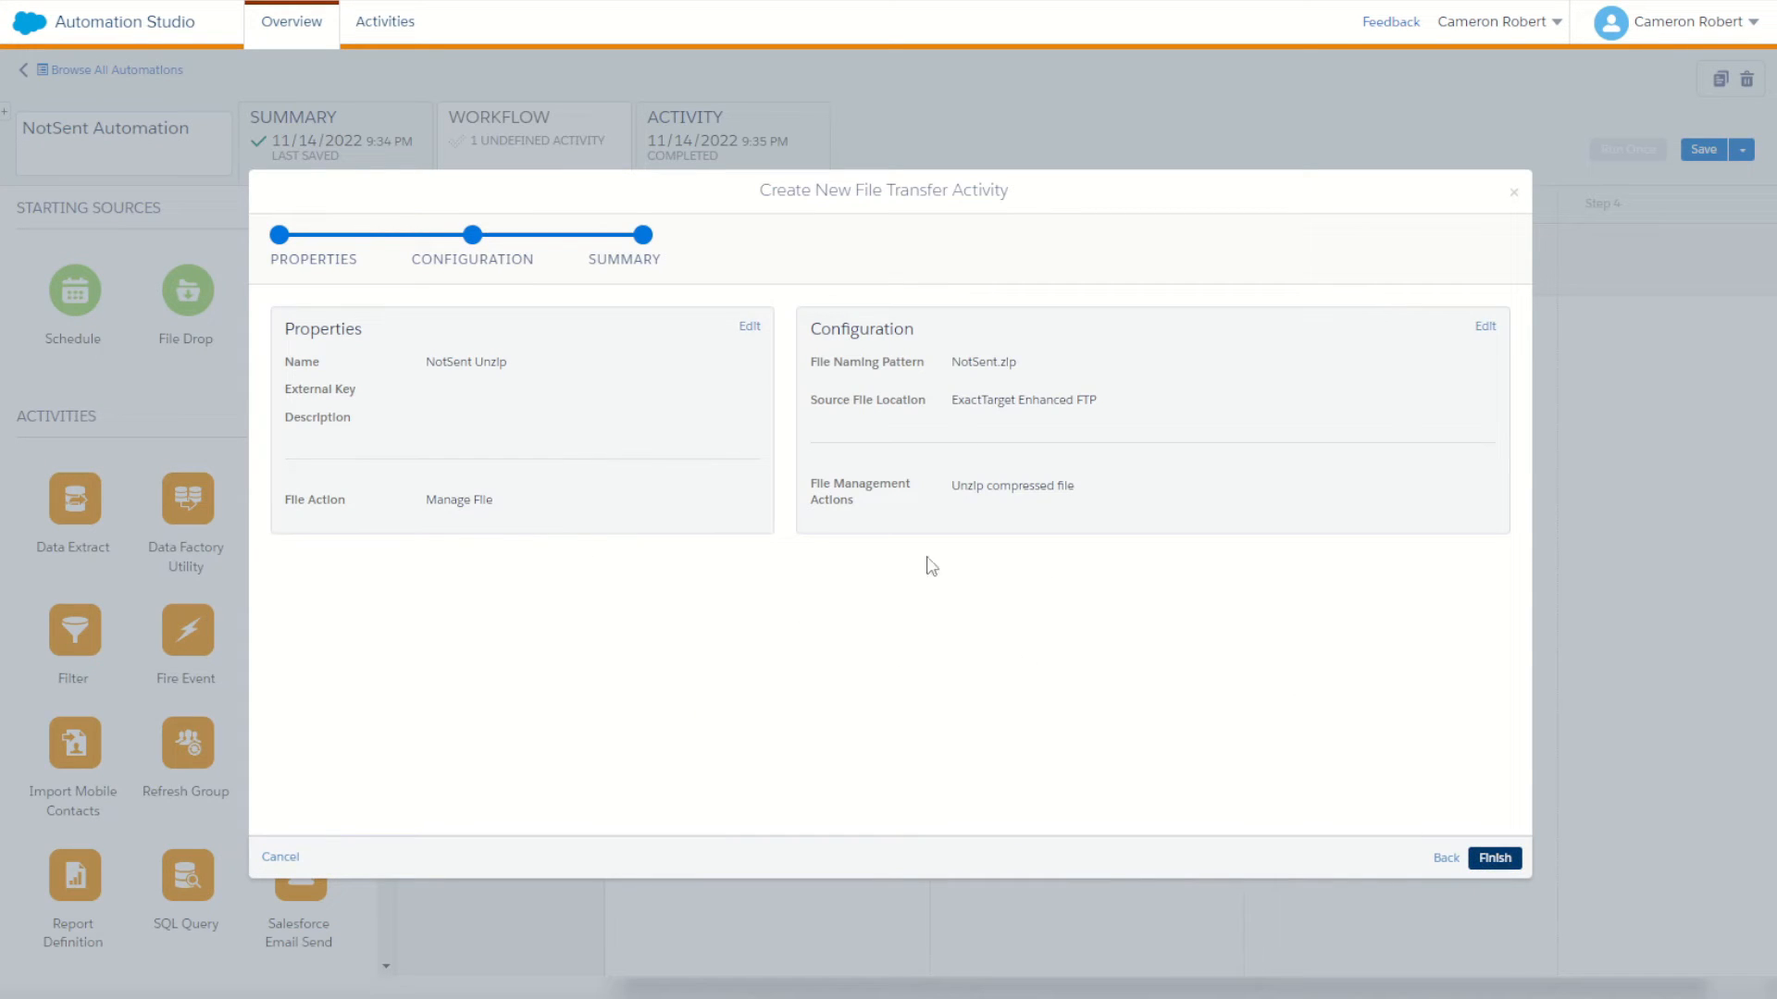
{"action": "left_click", "coordinate": [1490, 860]}
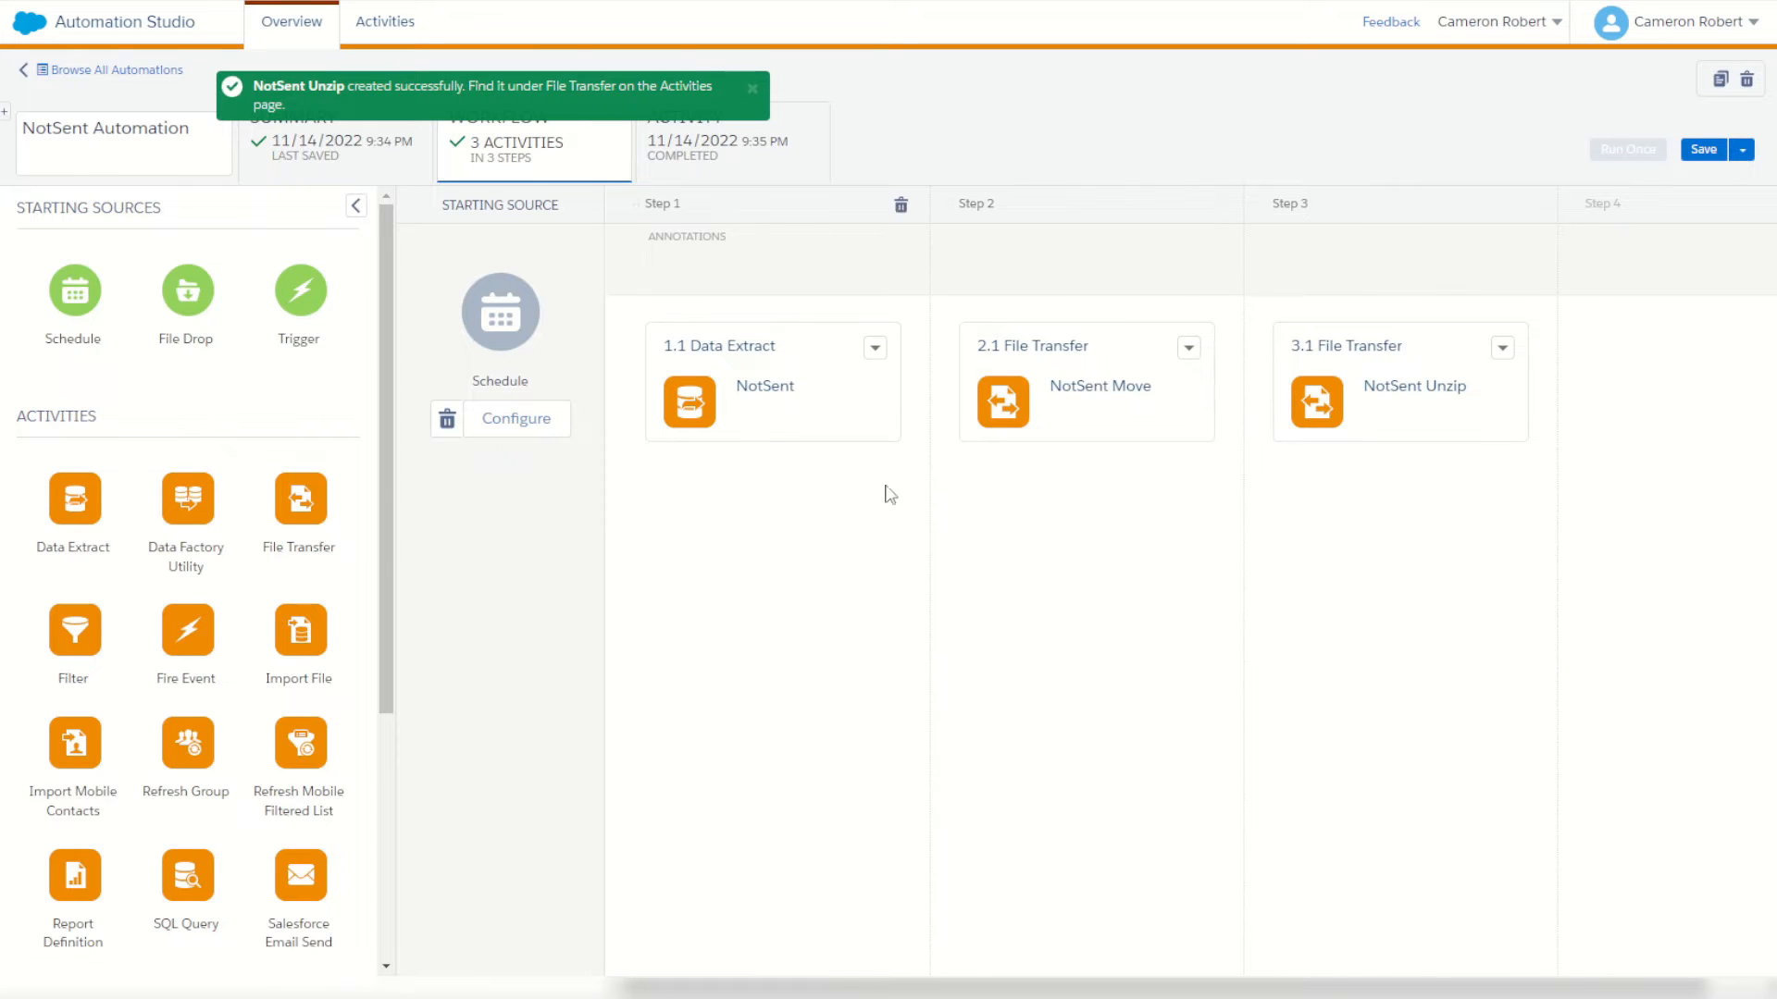
{"action": "left_click", "coordinate": [1703, 149]}
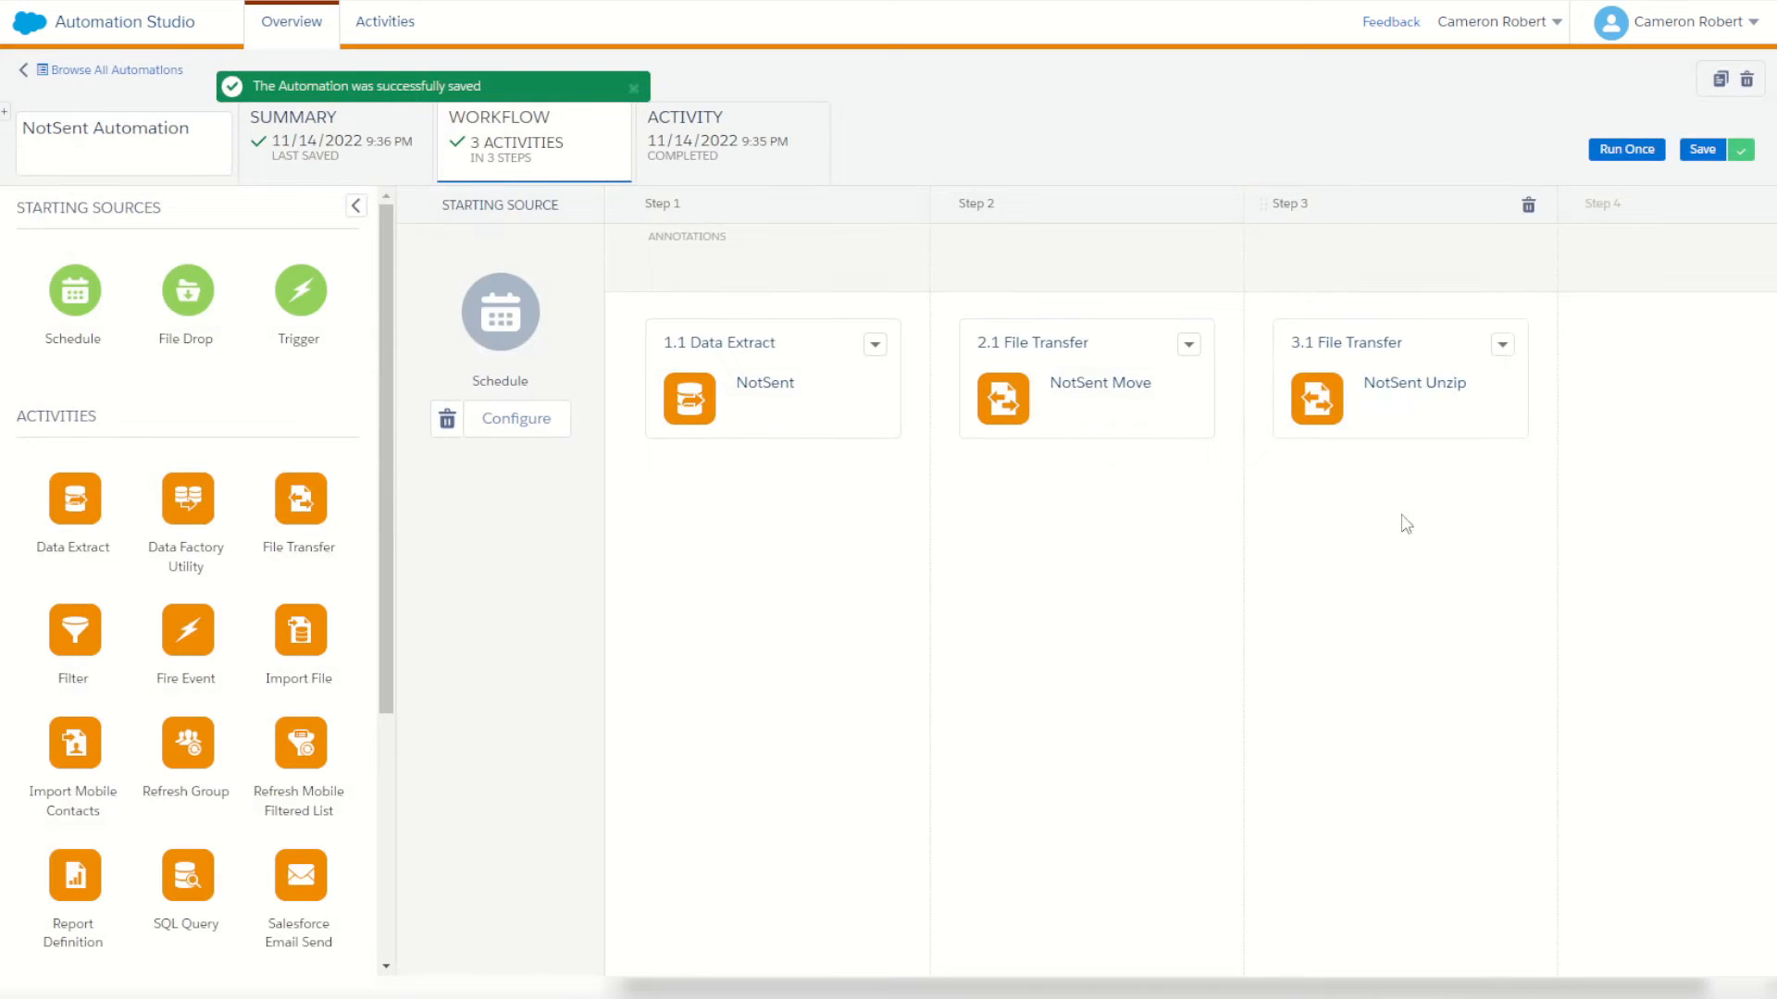
Step: Run the automation once with only the Step 3 NotSent Unzip activity selected
{"action": "left_click", "coordinate": [1627, 150]}
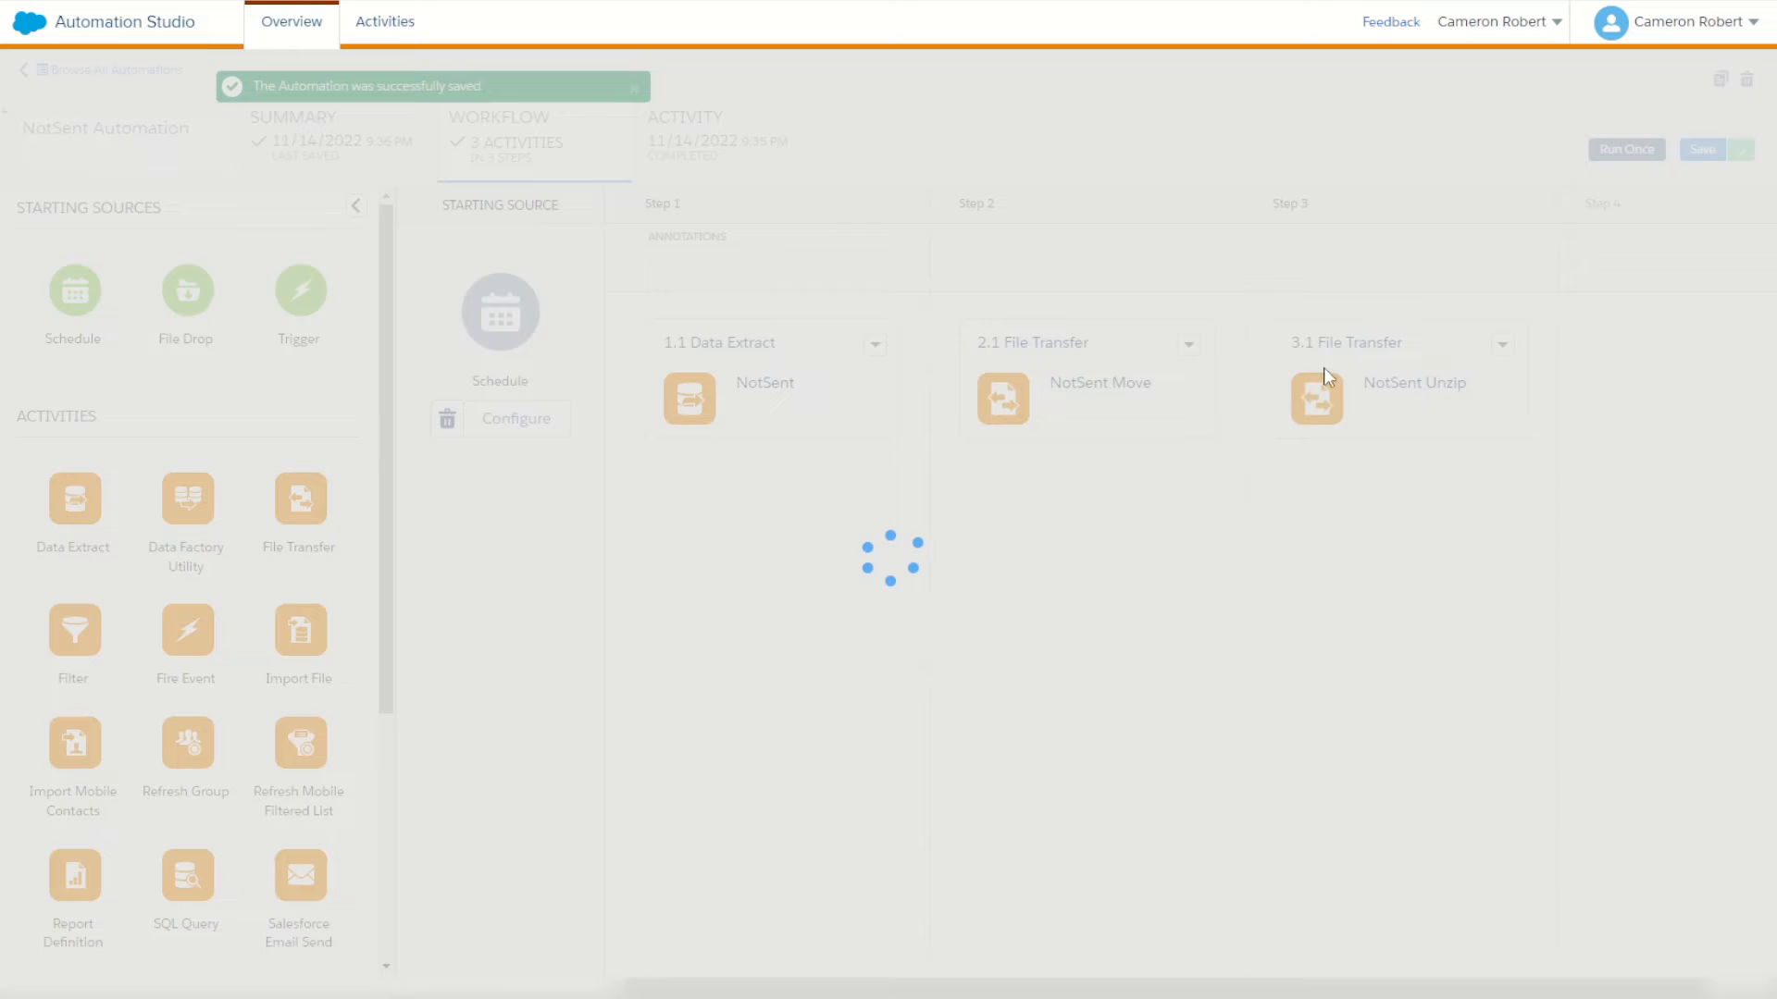
{"action": "scroll", "coordinate": [1123, 499], "scroll_direction": "right", "scroll_amount": 2}
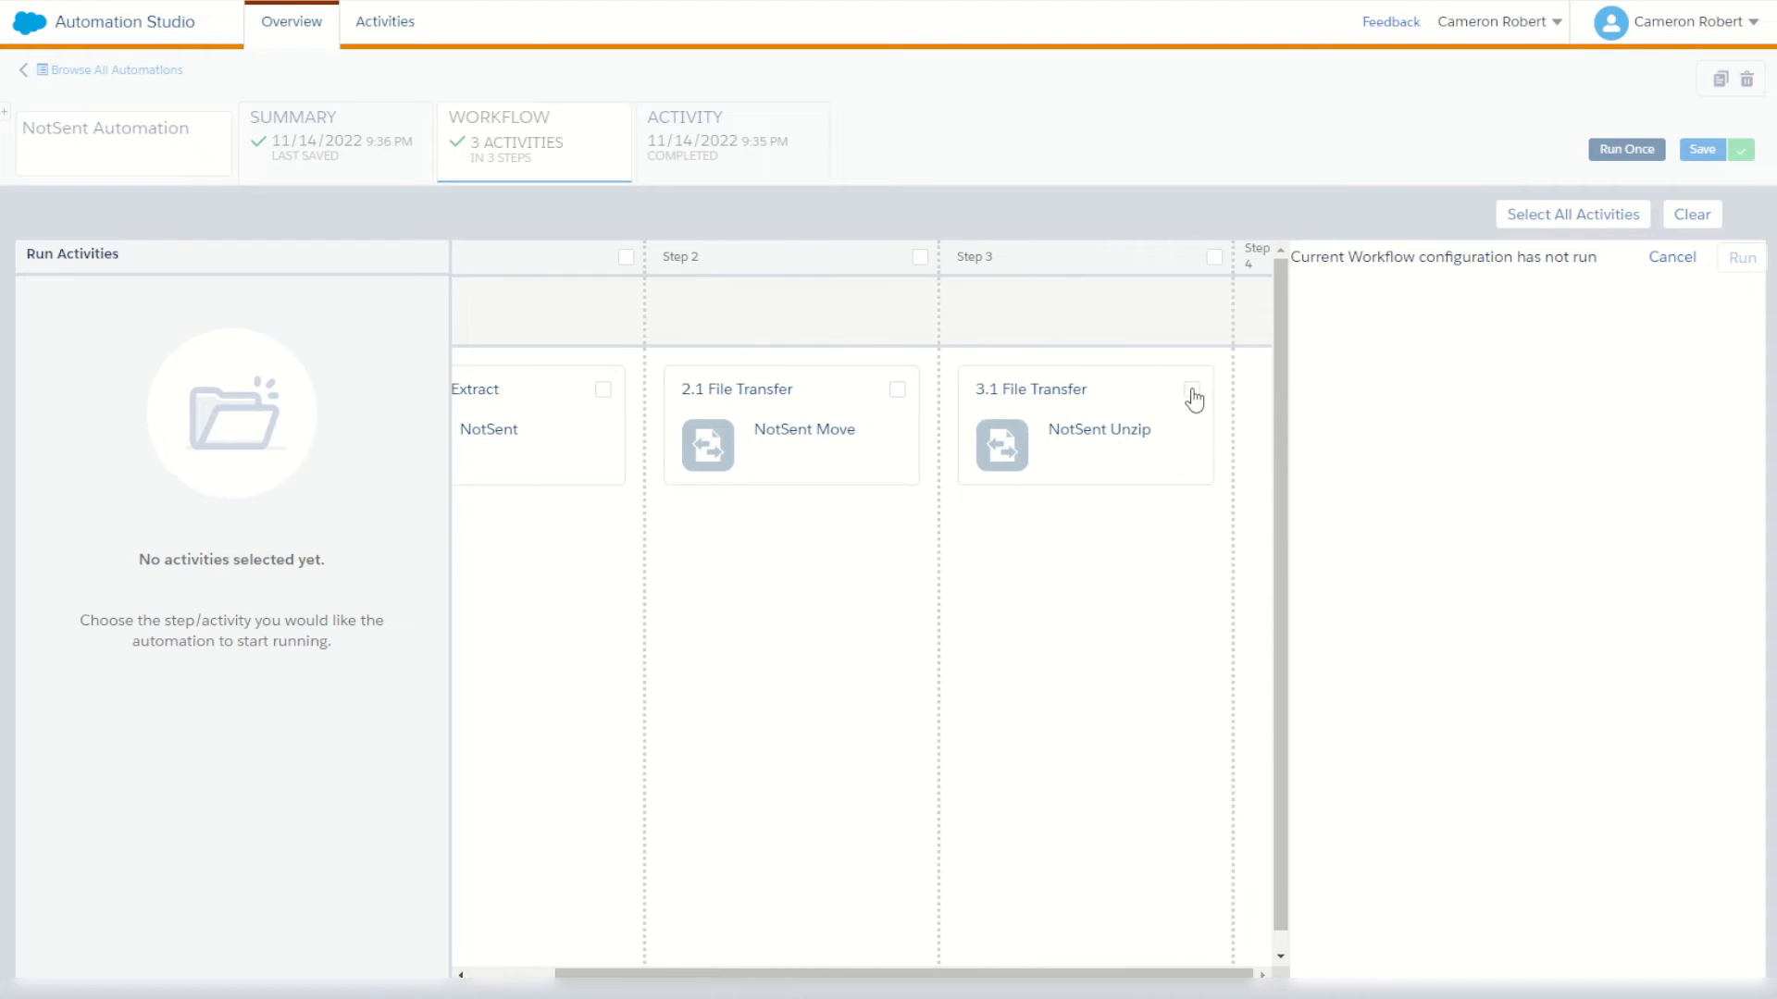
{"action": "left_click", "coordinate": [1189, 391]}
{"action": "left_click", "coordinate": [1730, 263]}
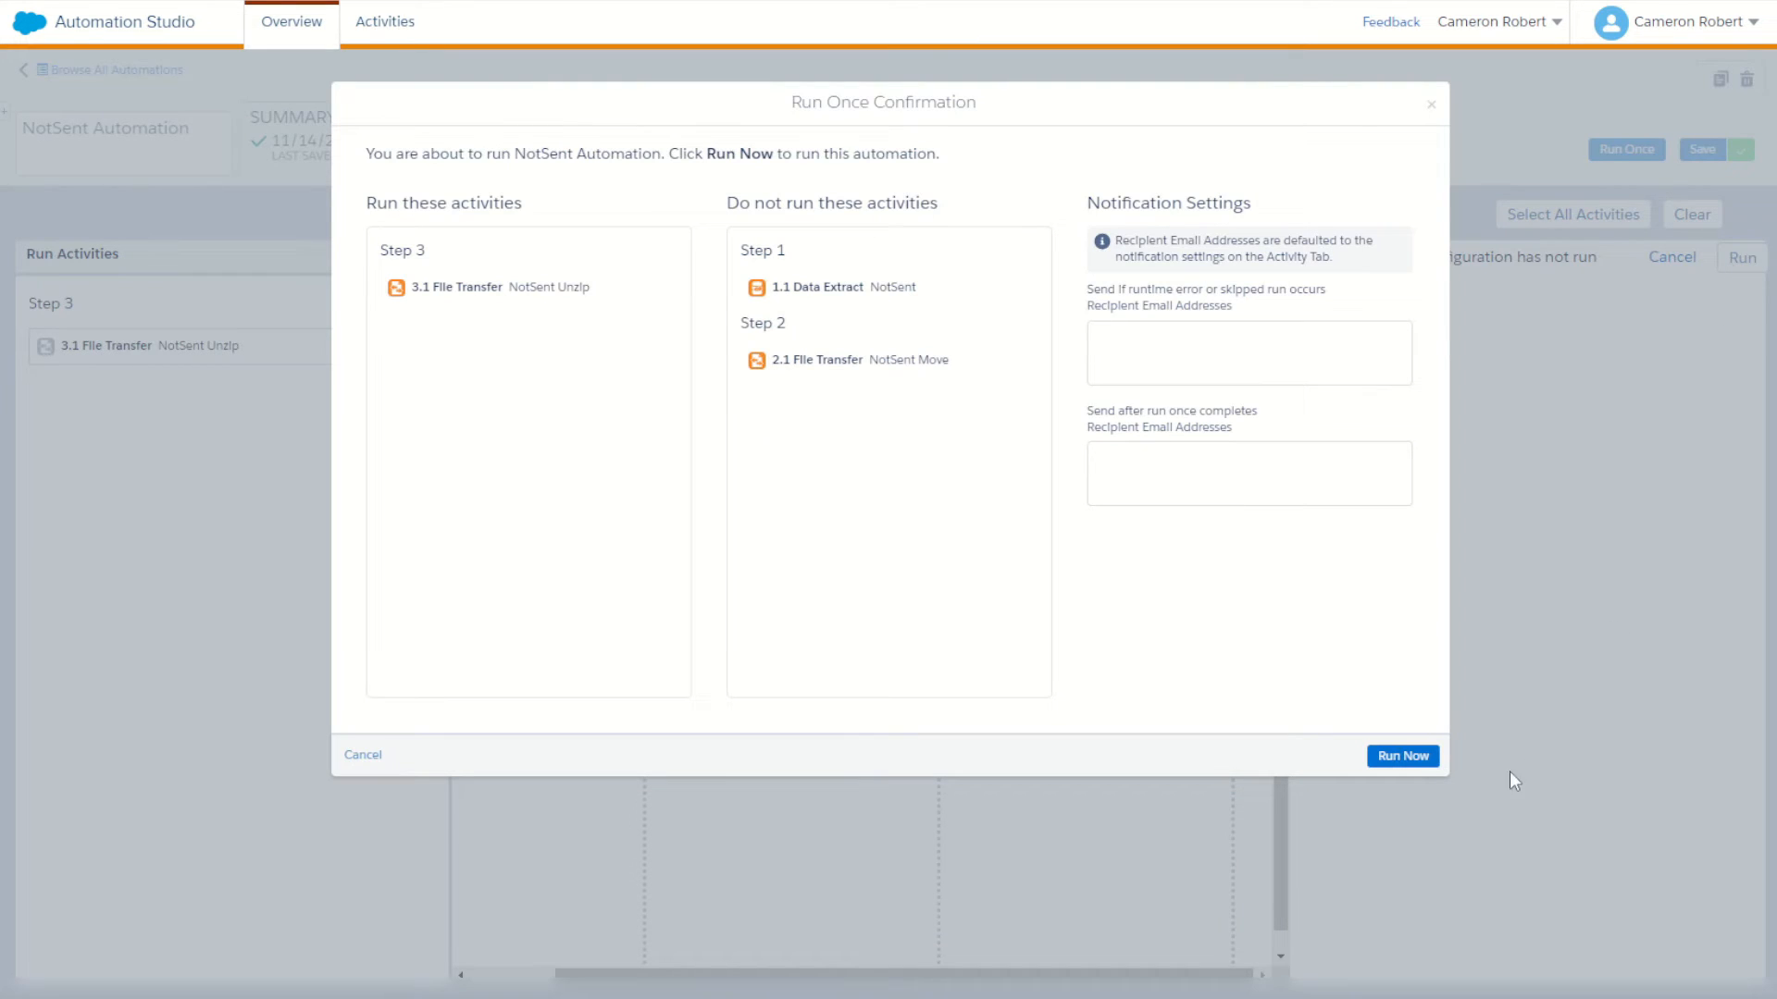
{"action": "left_click", "coordinate": [1425, 759]}
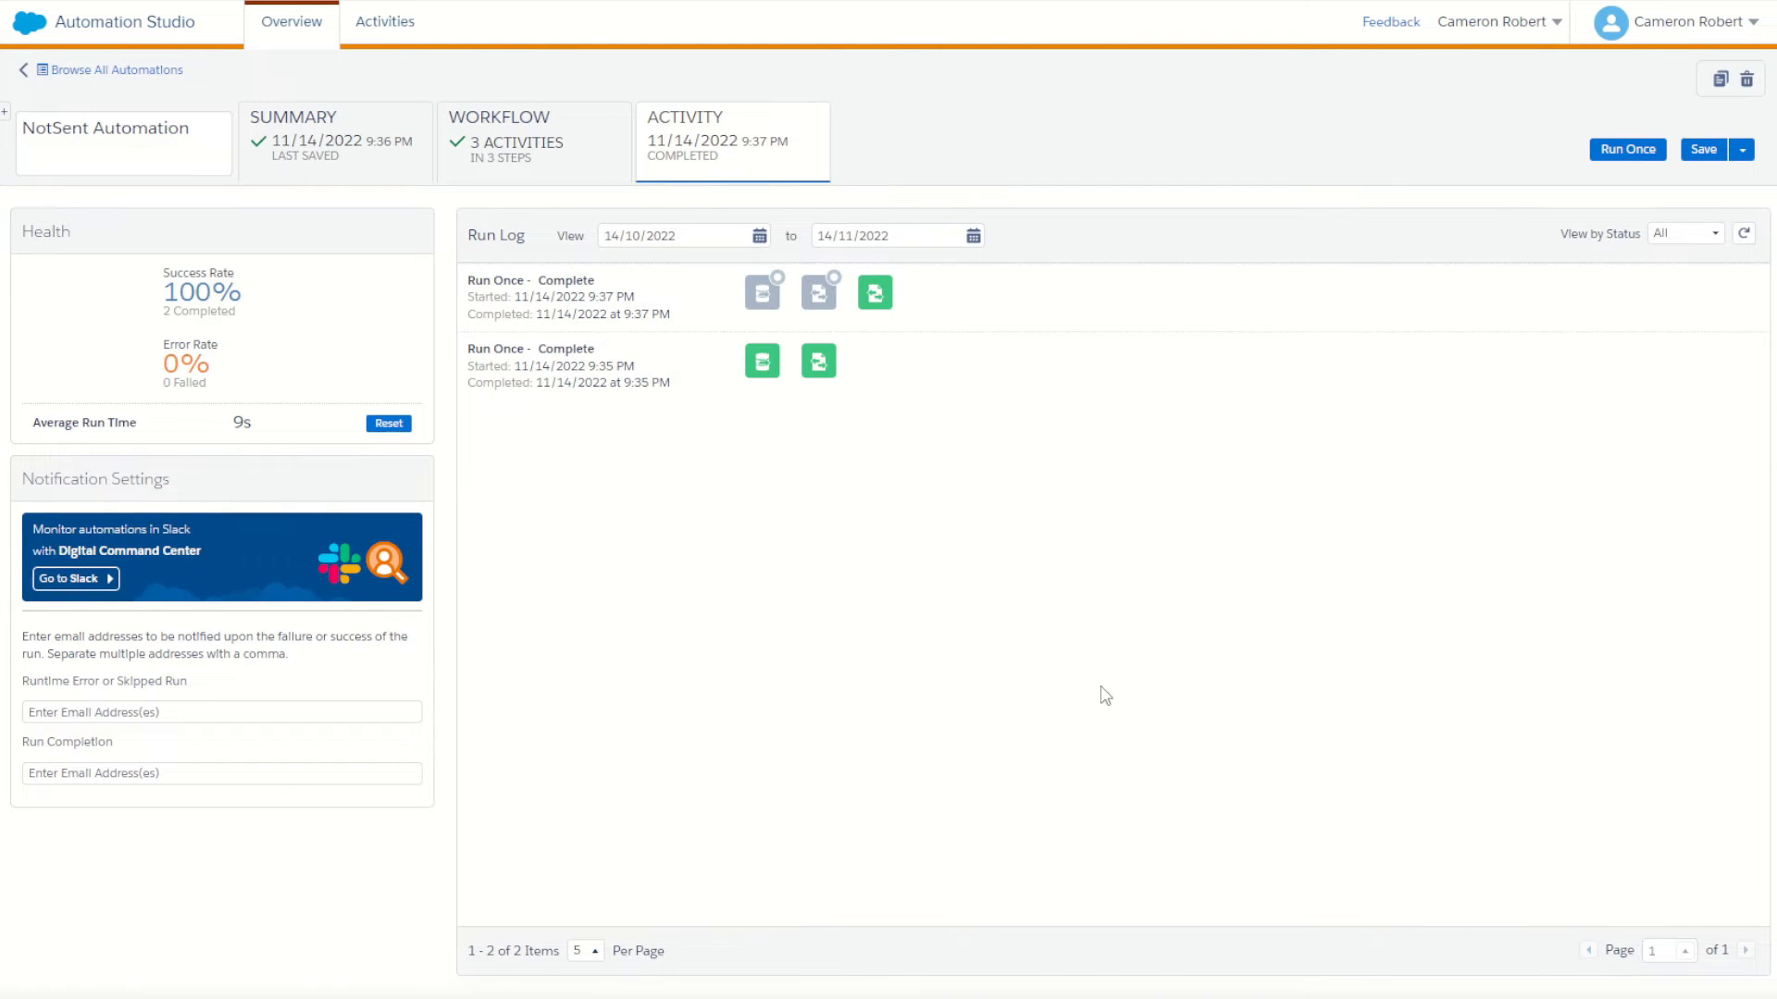
Step: Refresh the FTP Import folder to check for the unzipped file and review the step statuses in the run log
{"action": "mouse_move", "coordinate": [879, 307]}
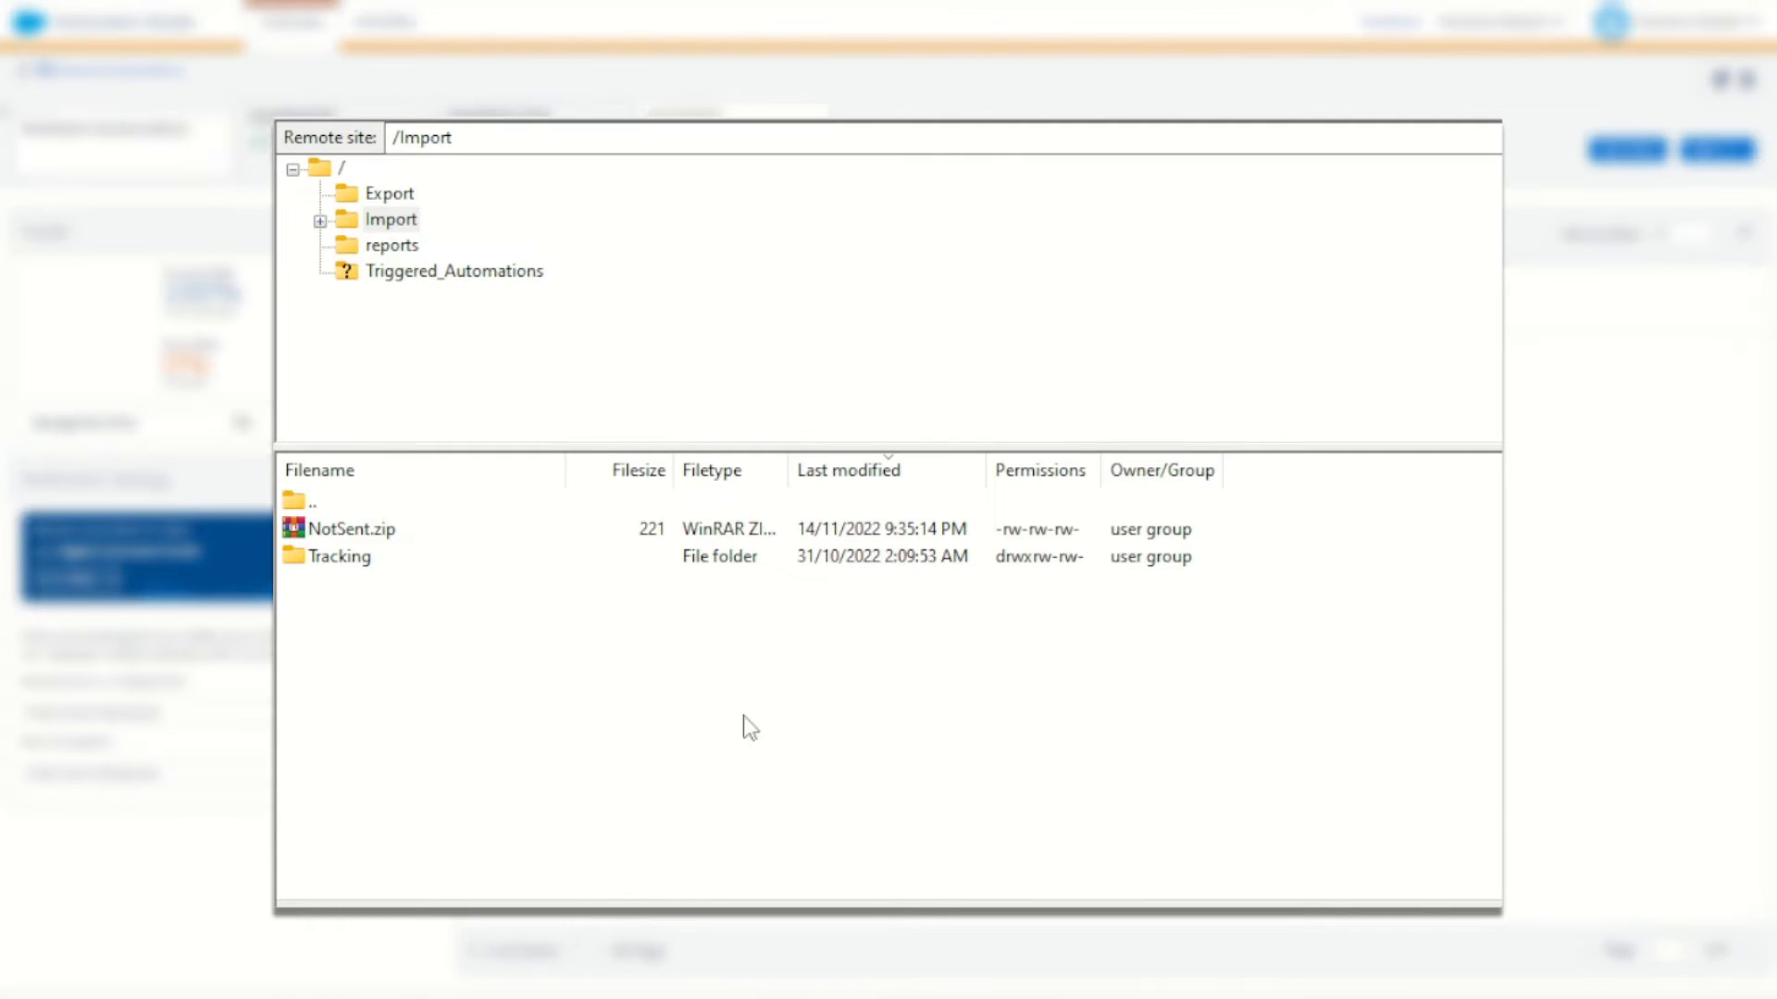
{"action": "right_click", "coordinate": [674, 676]}
{"action": "left_click", "coordinate": [778, 876]}
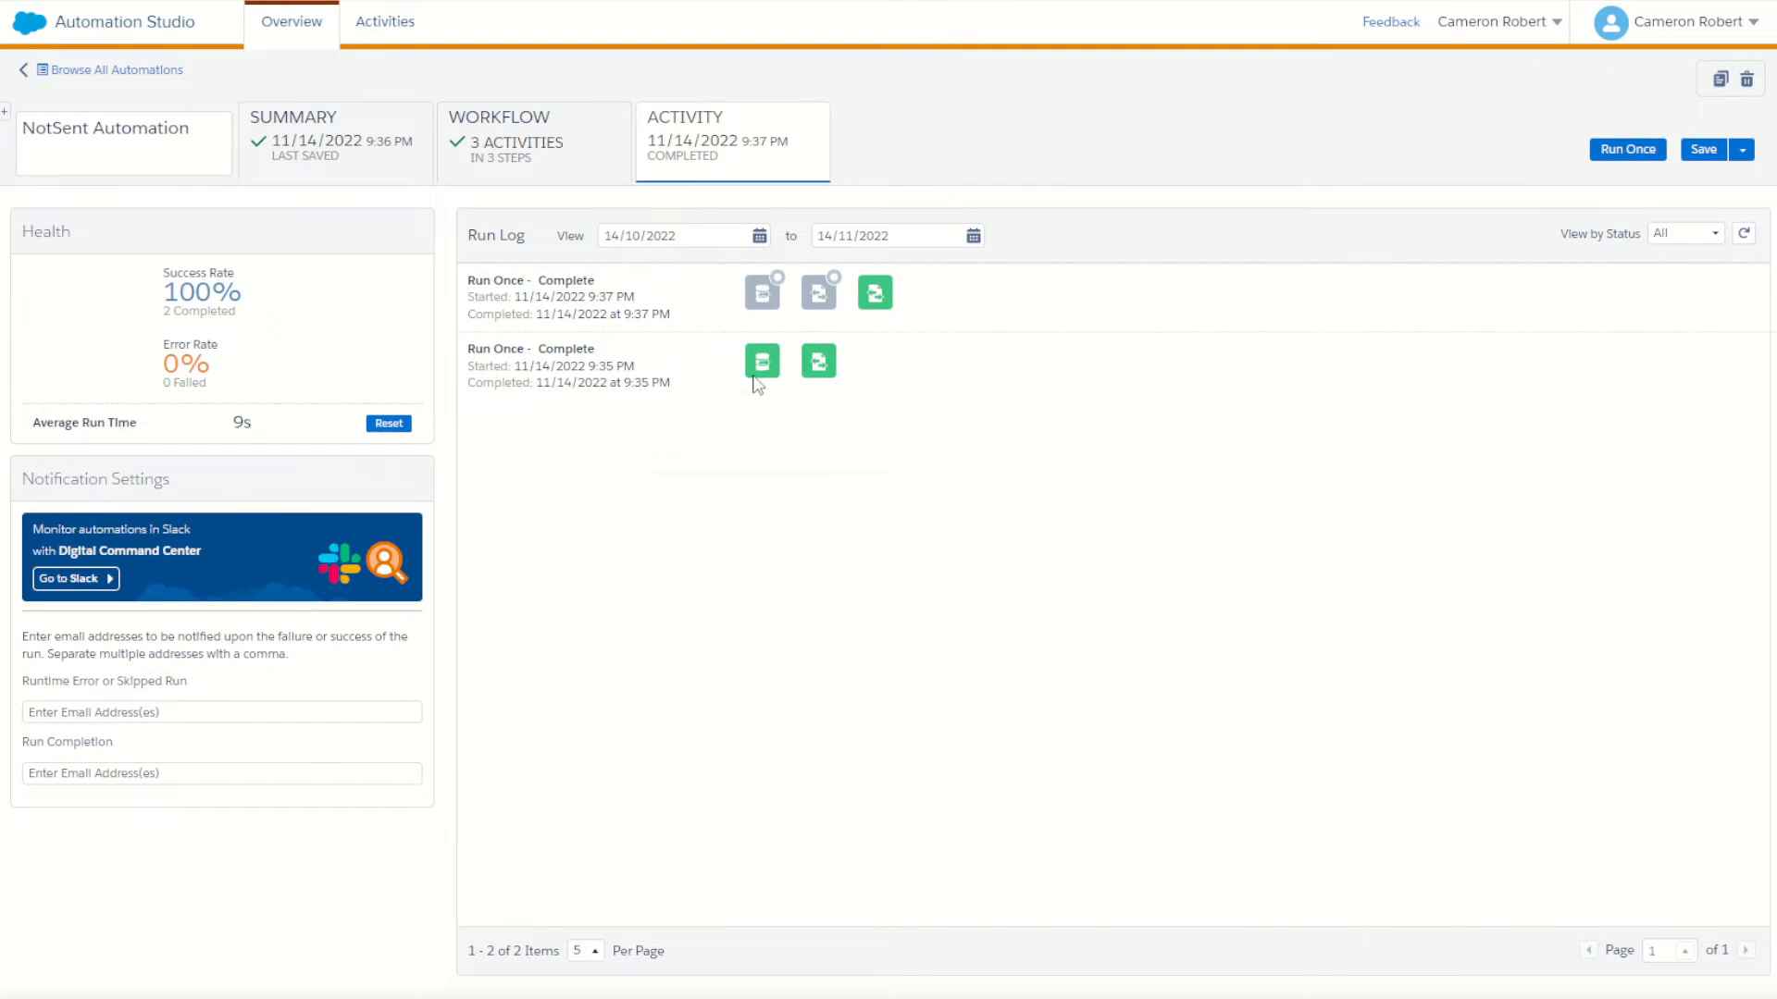
{"action": "mouse_move", "coordinate": [754, 378]}
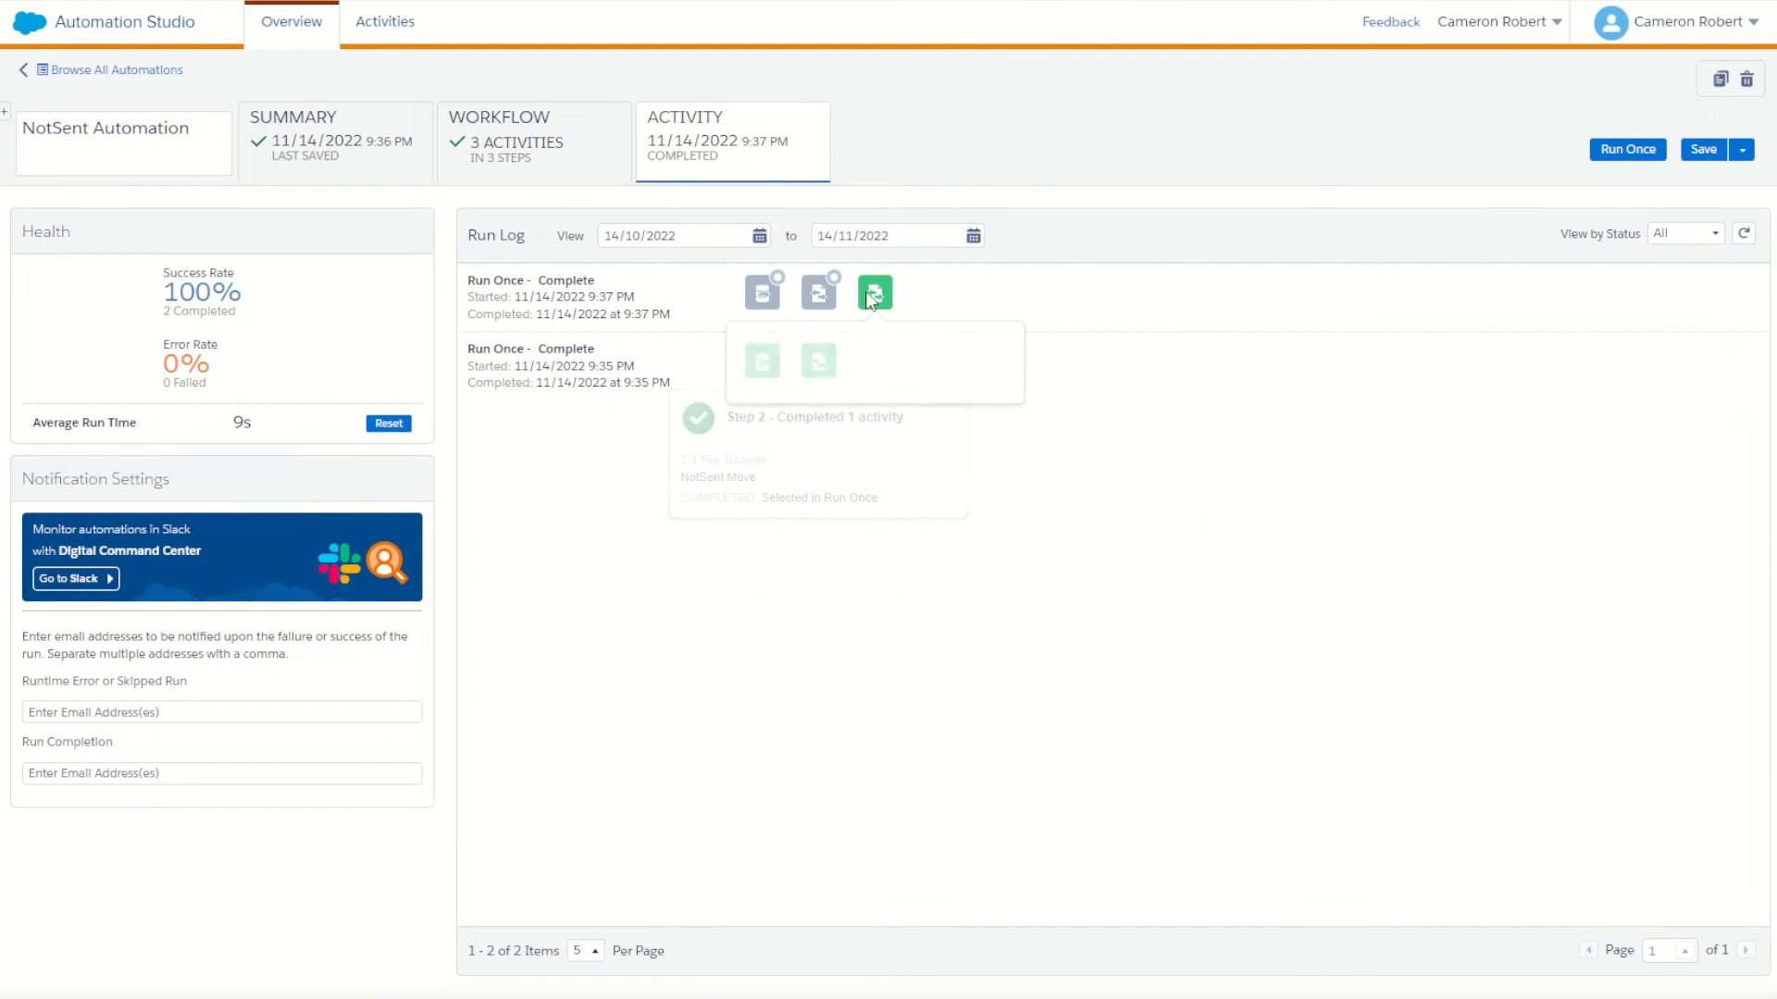
Step: Add an Import File activity to Step 4 of the automation's workflow
{"action": "left_click", "coordinate": [583, 162]}
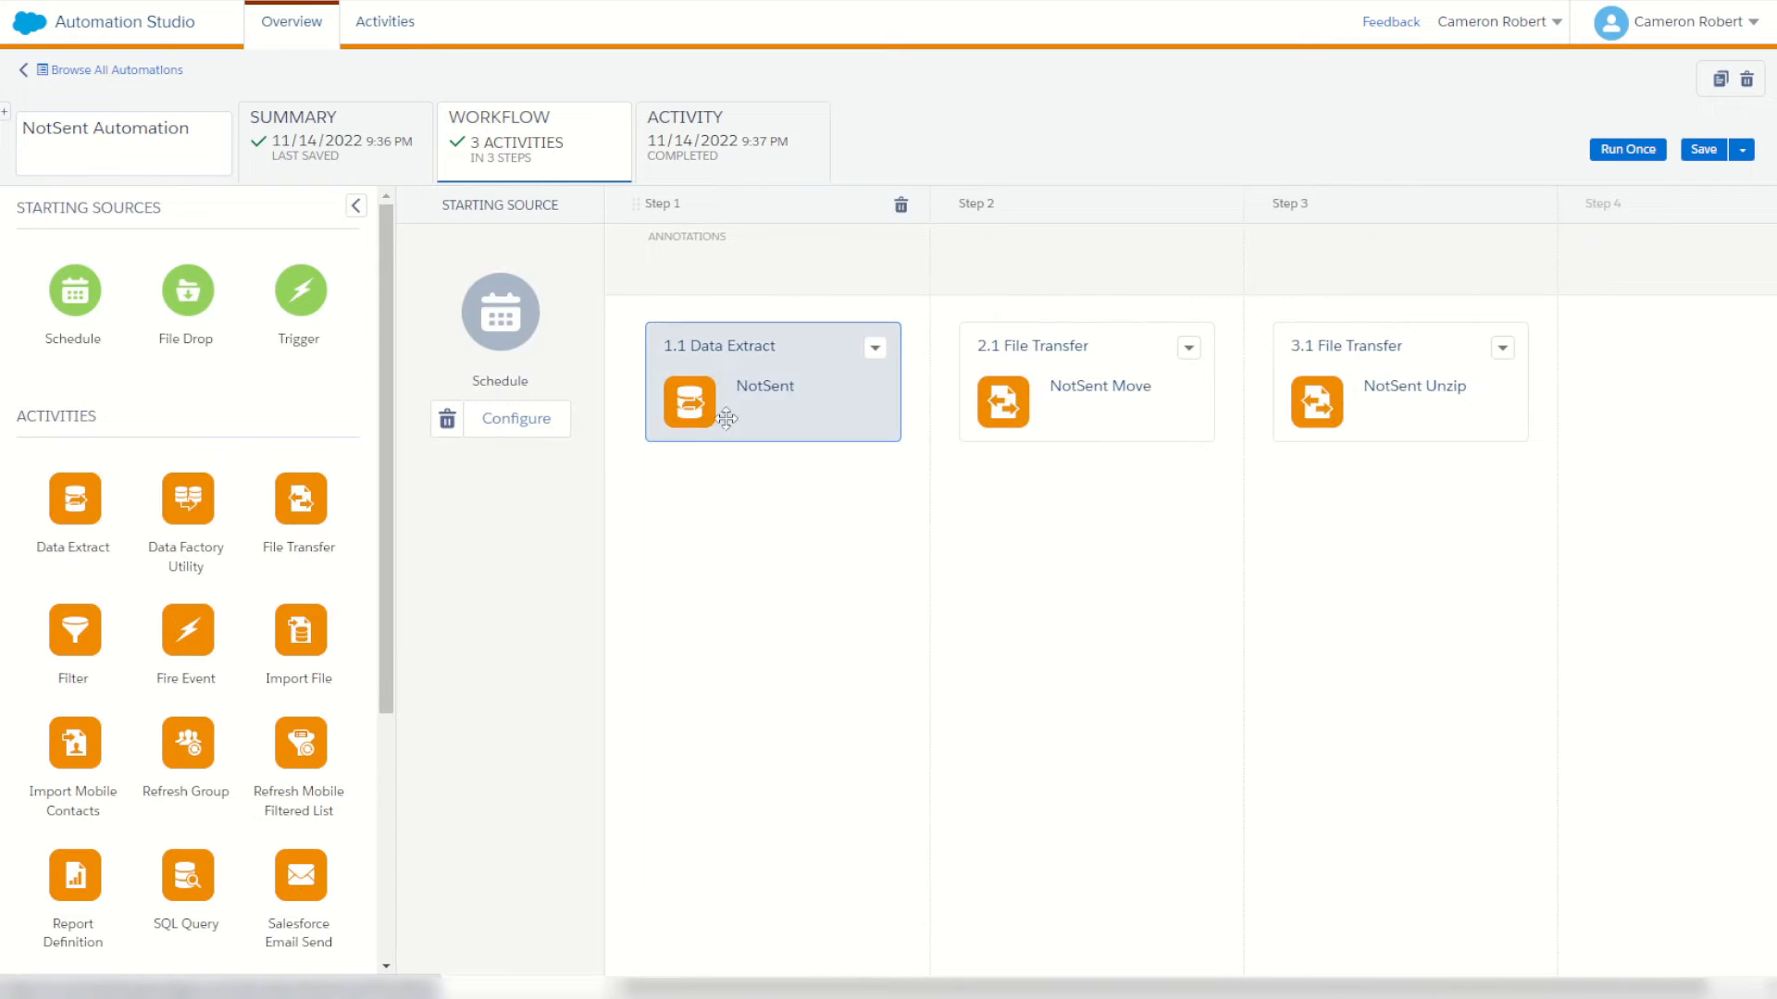
{"action": "left_click_drag", "start_coordinate": [303, 622], "coordinate": [1614, 458]}
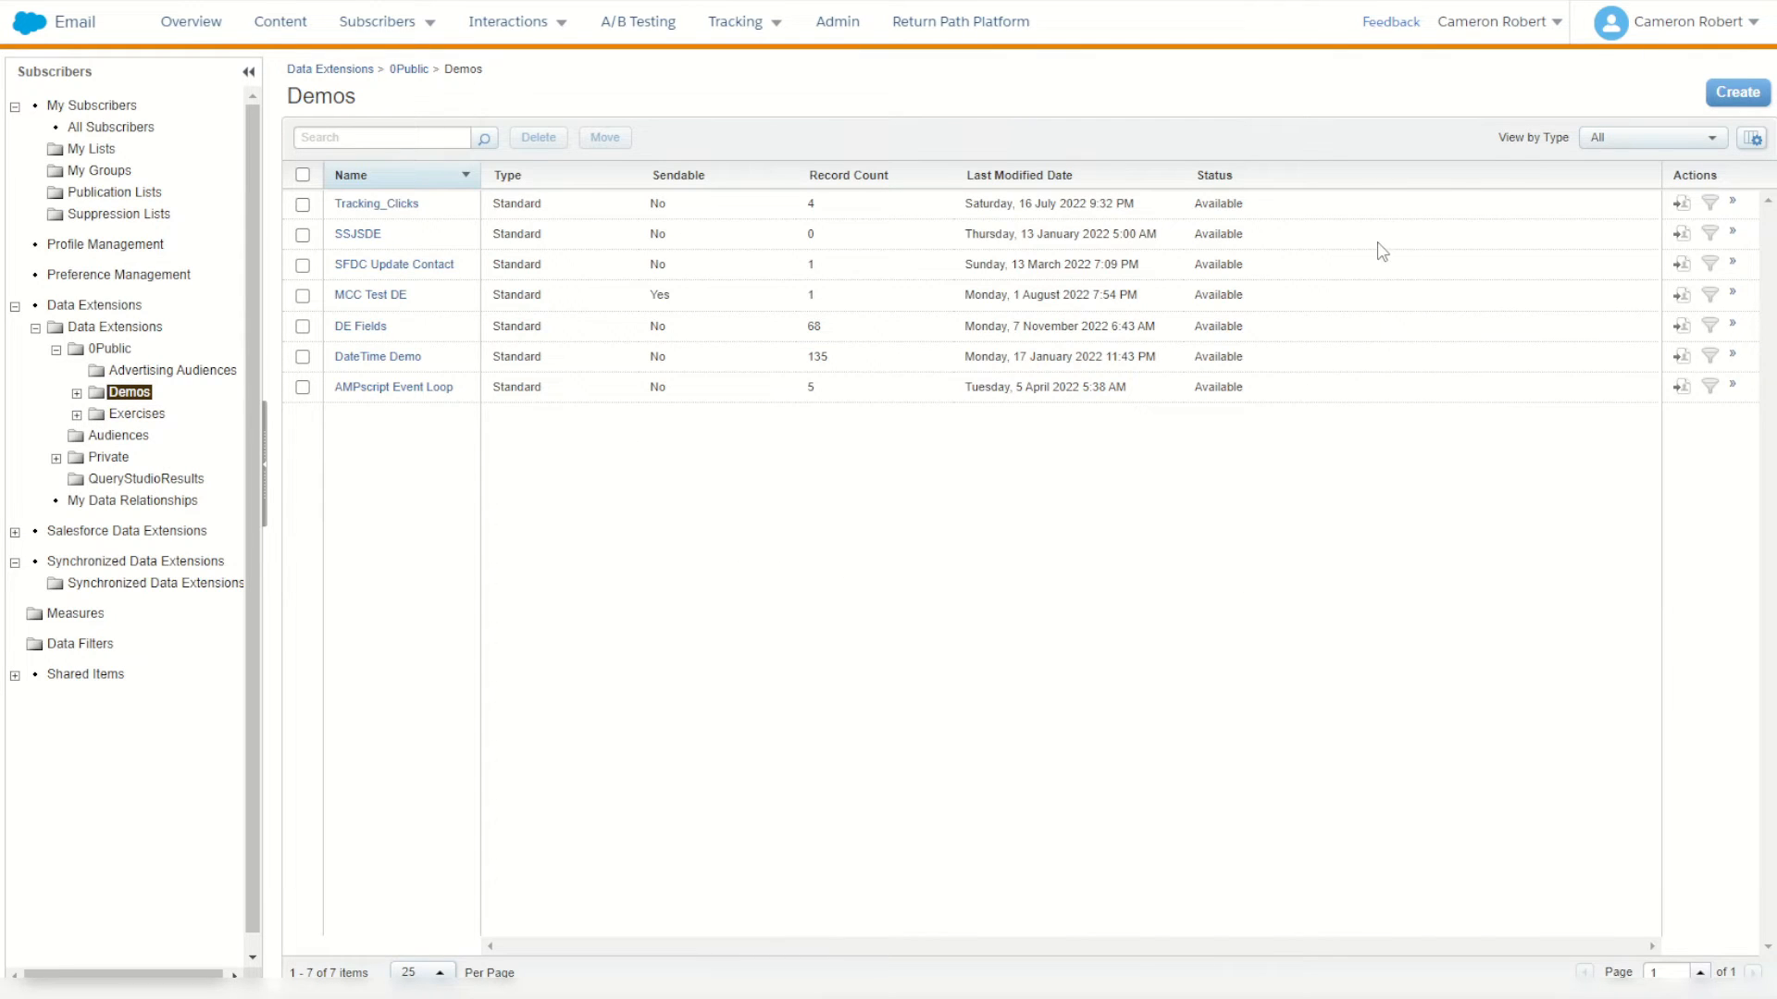
Step: Start a new standard data extension named NotSent in the Demos folder of Email and proceed past its properties and retention policy
{"action": "left_click", "coordinate": [1730, 95]}
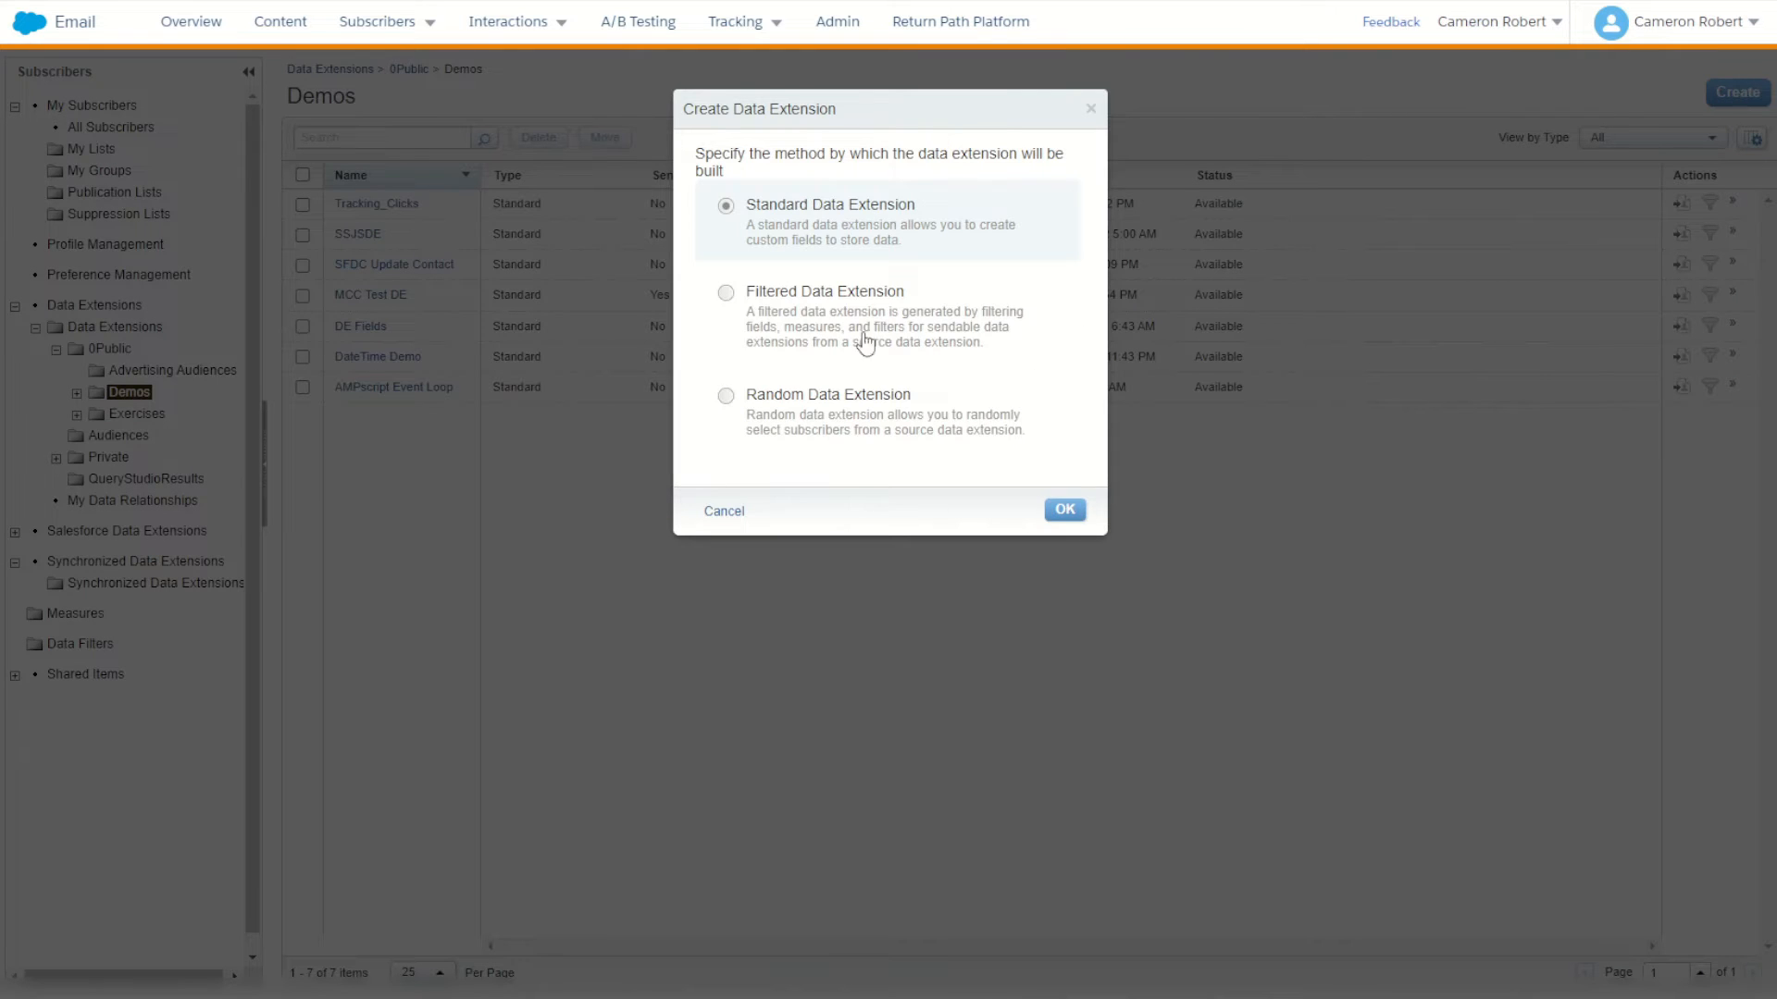
{"action": "left_click", "coordinate": [1059, 512]}
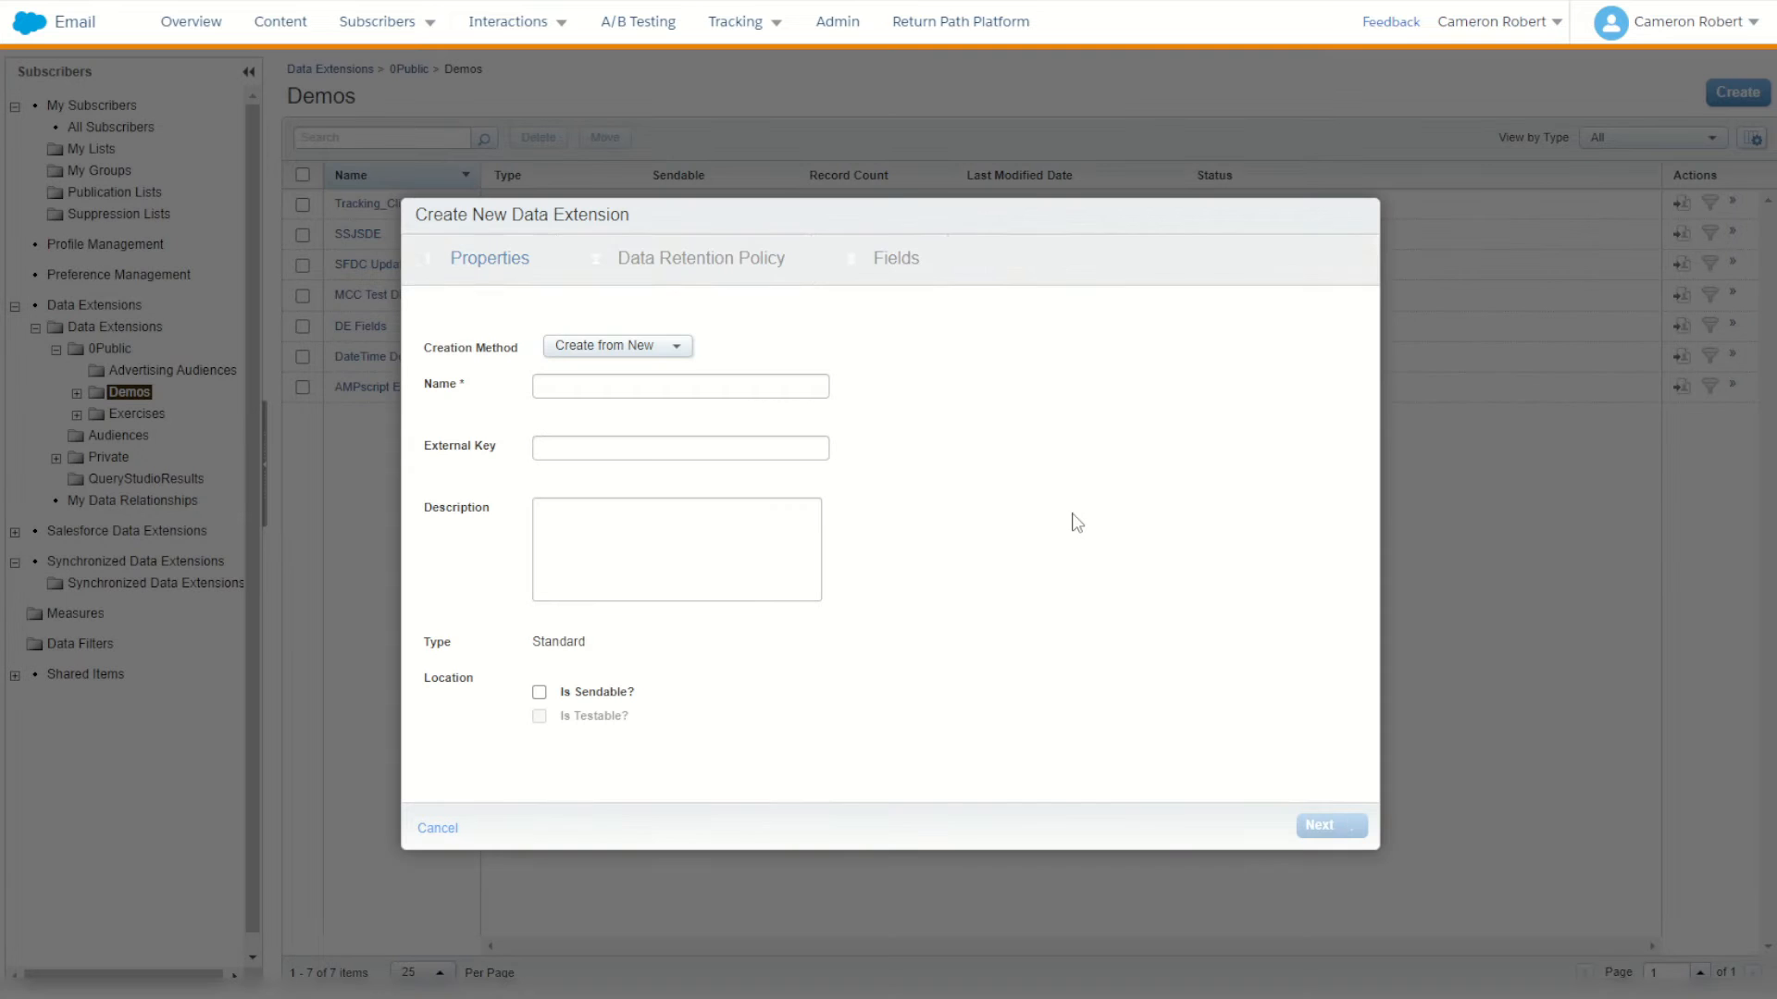
{"action": "left_click", "coordinate": [742, 396]}
{"action": "type", "text": "NotSent"}
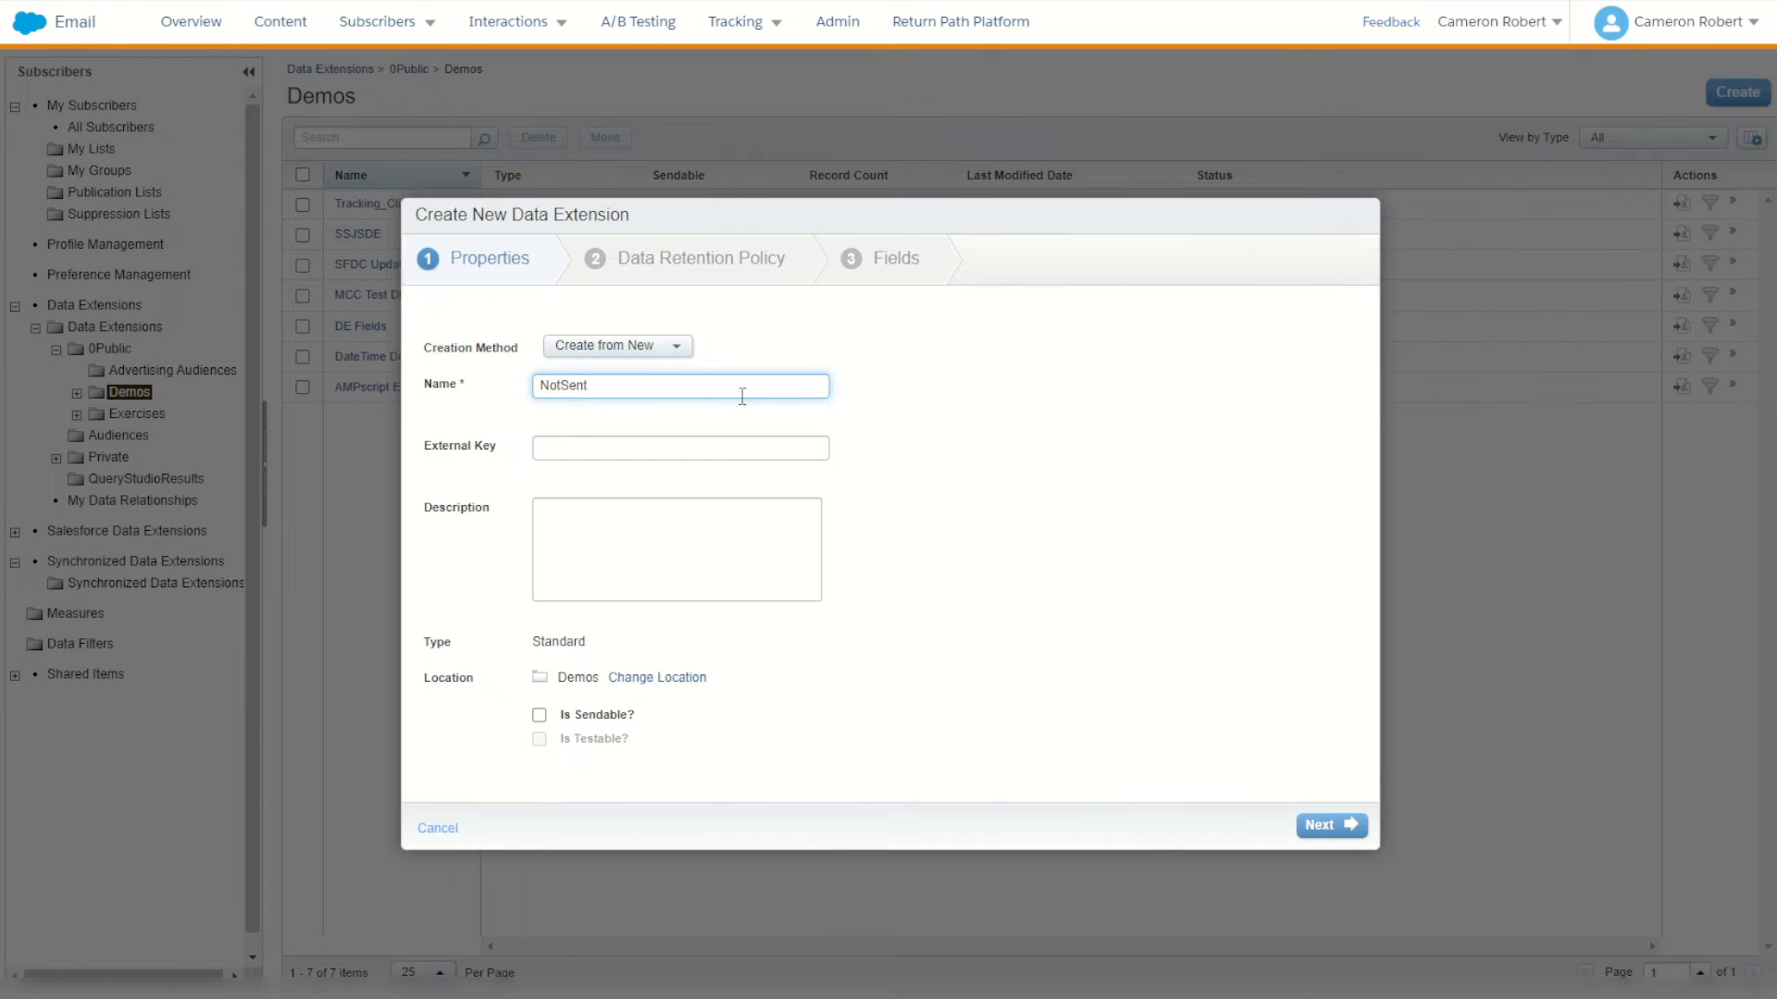
{"action": "left_click", "coordinate": [734, 523]}
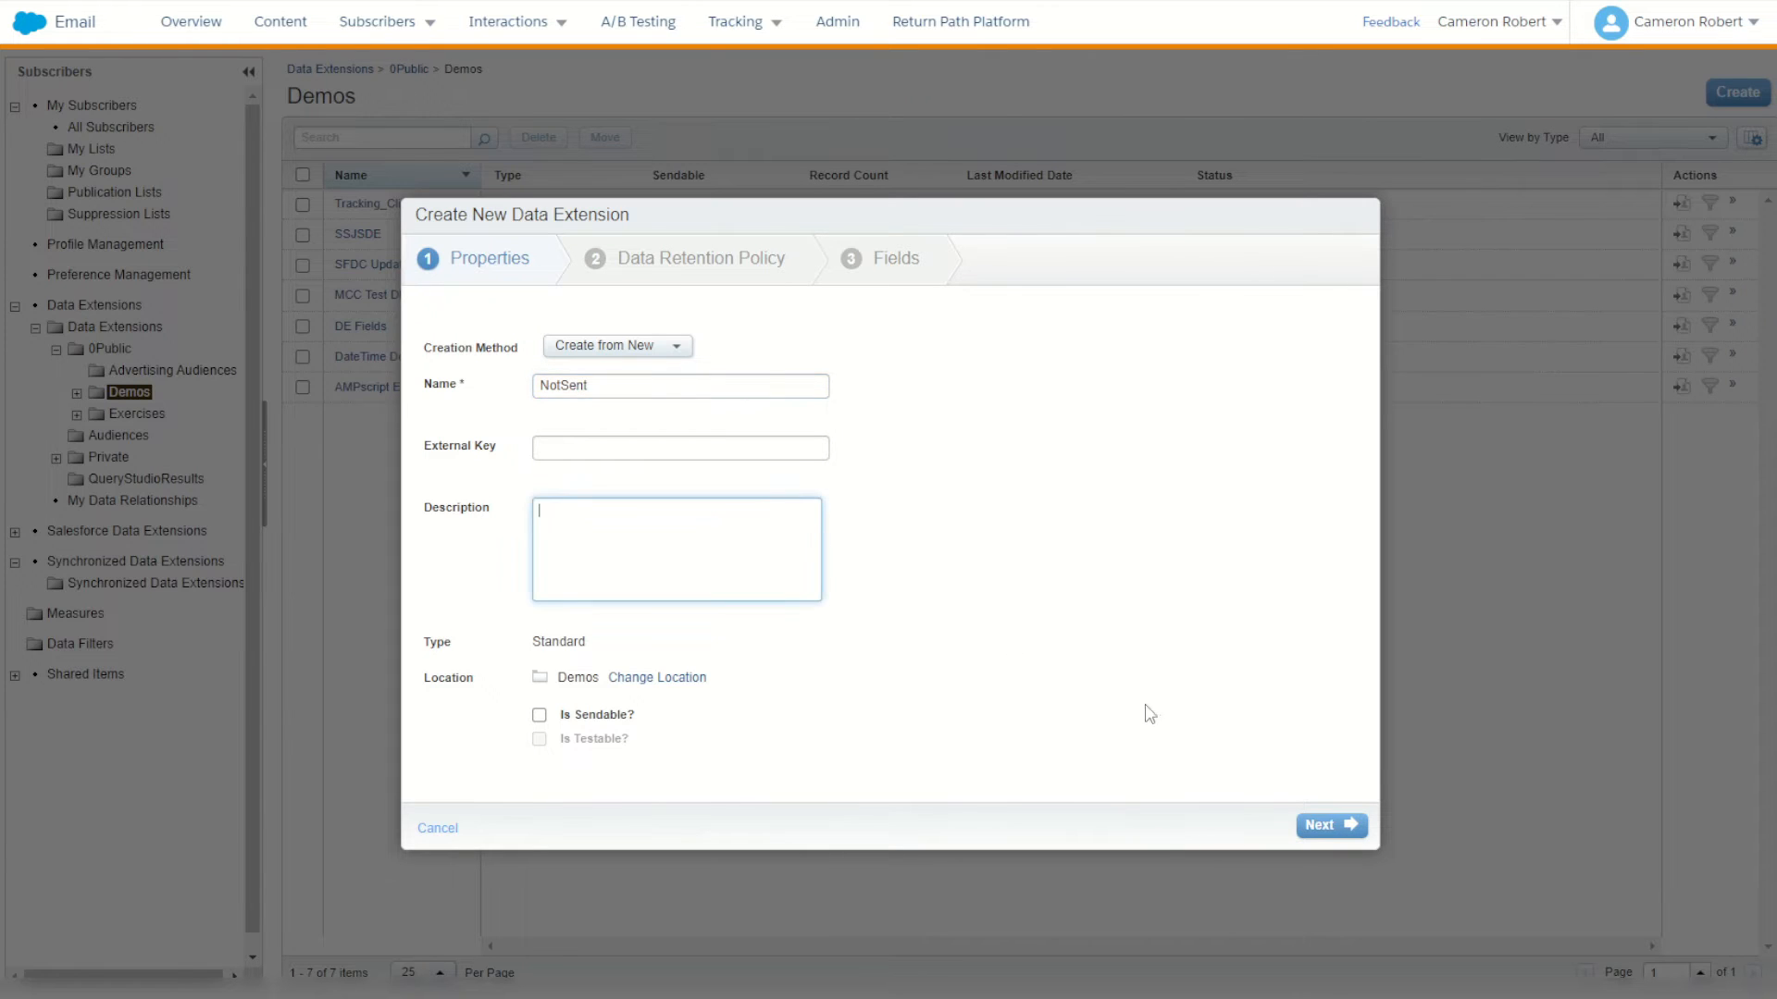
{"action": "left_click", "coordinate": [1322, 828]}
{"action": "left_click", "coordinate": [1321, 826]}
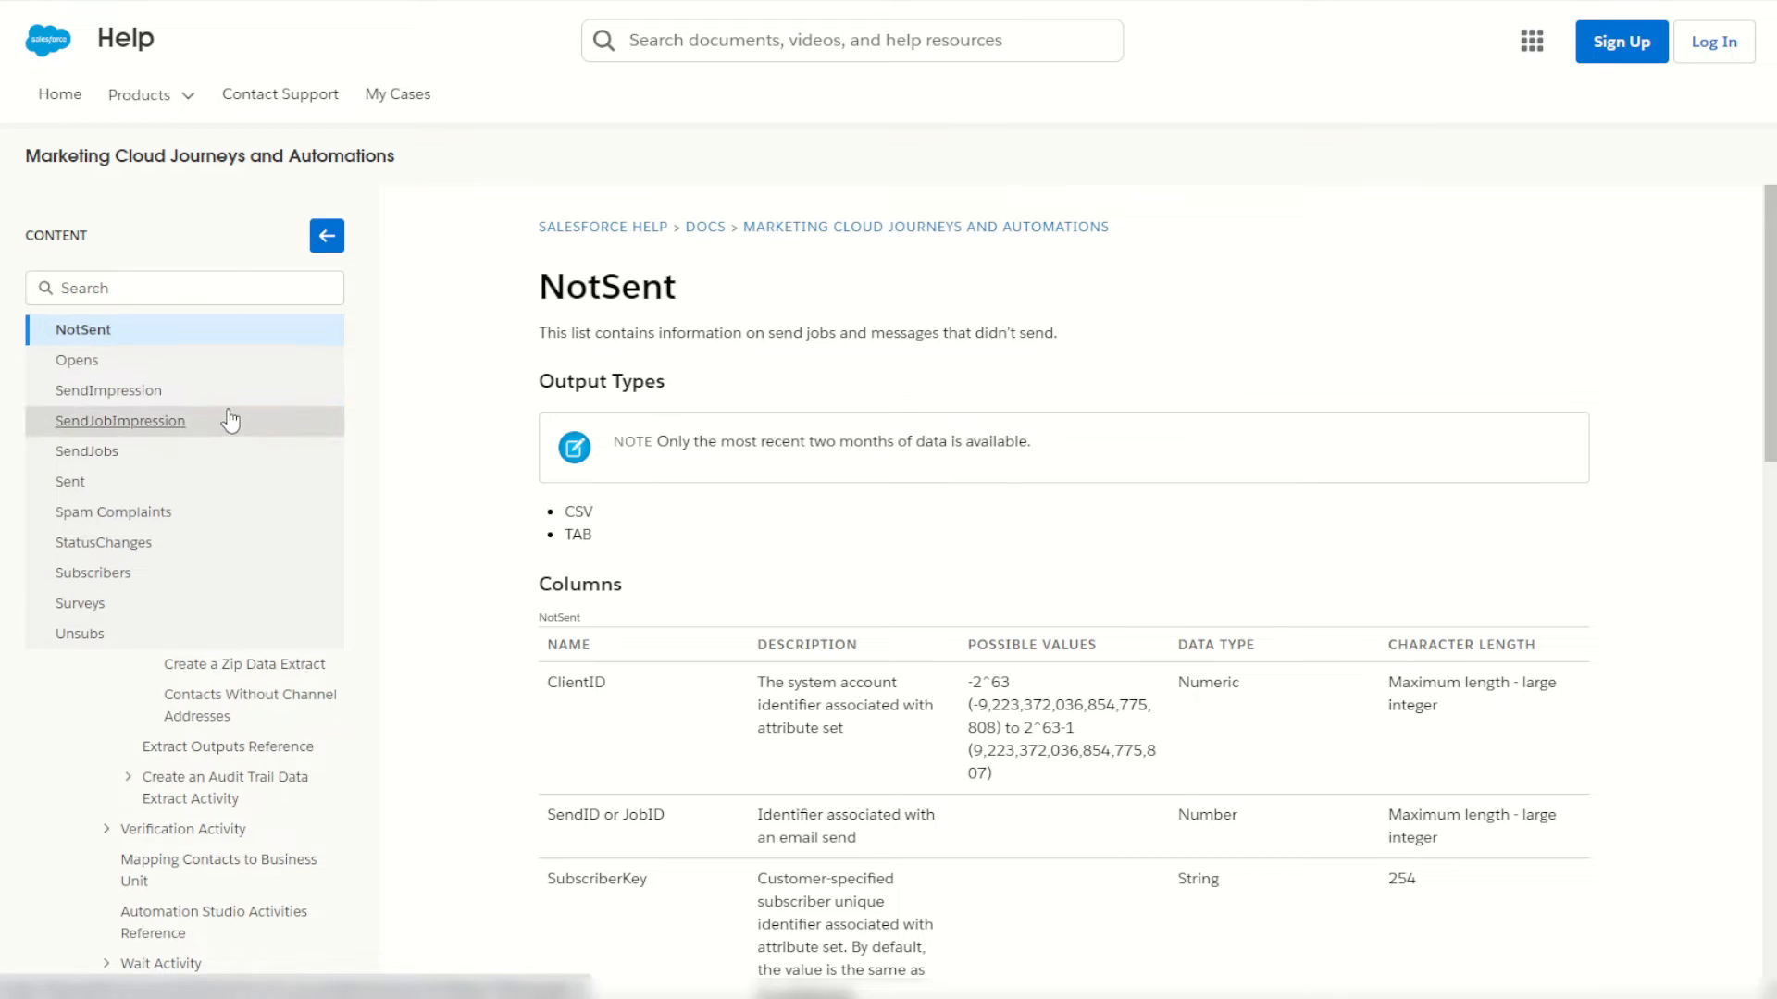
Step: Locate the NotSent page under Tracking Extract Output in Salesforce Help and examine its column definitions
{"action": "scroll", "coordinate": [230, 421], "scroll_direction": "up", "scroll_amount": 10}
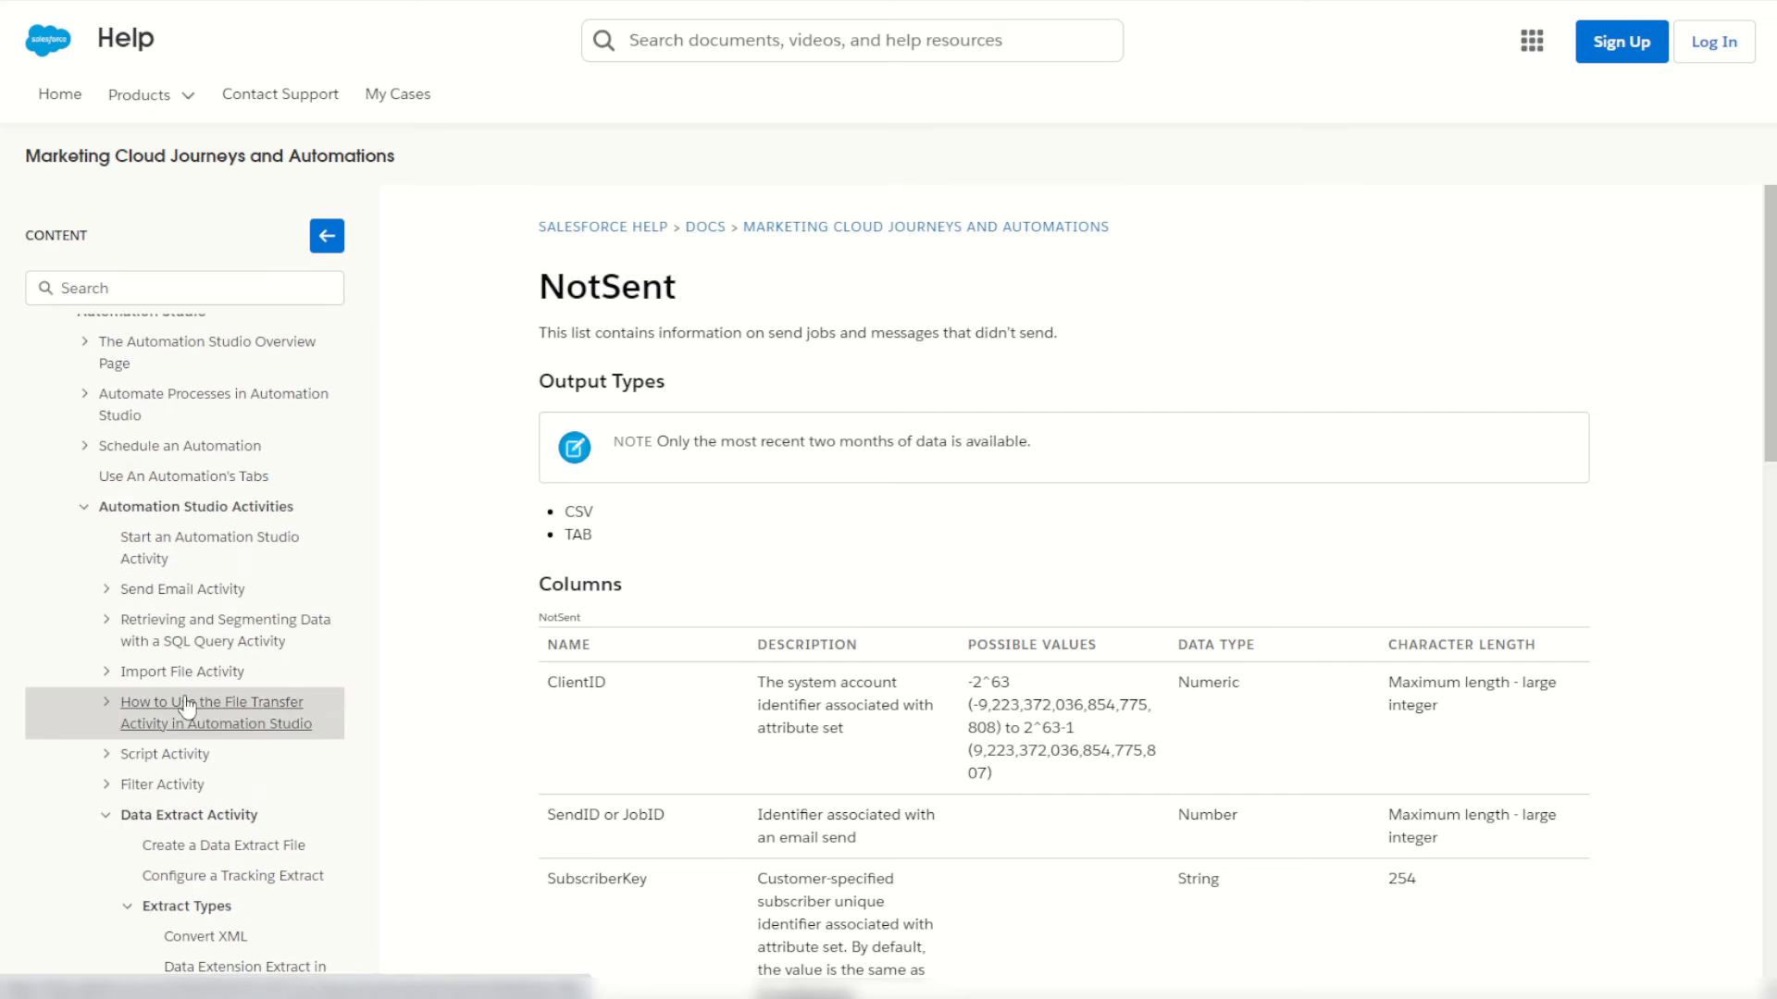
{"action": "scroll", "coordinate": [250, 819], "scroll_direction": "down", "scroll_amount": 1}
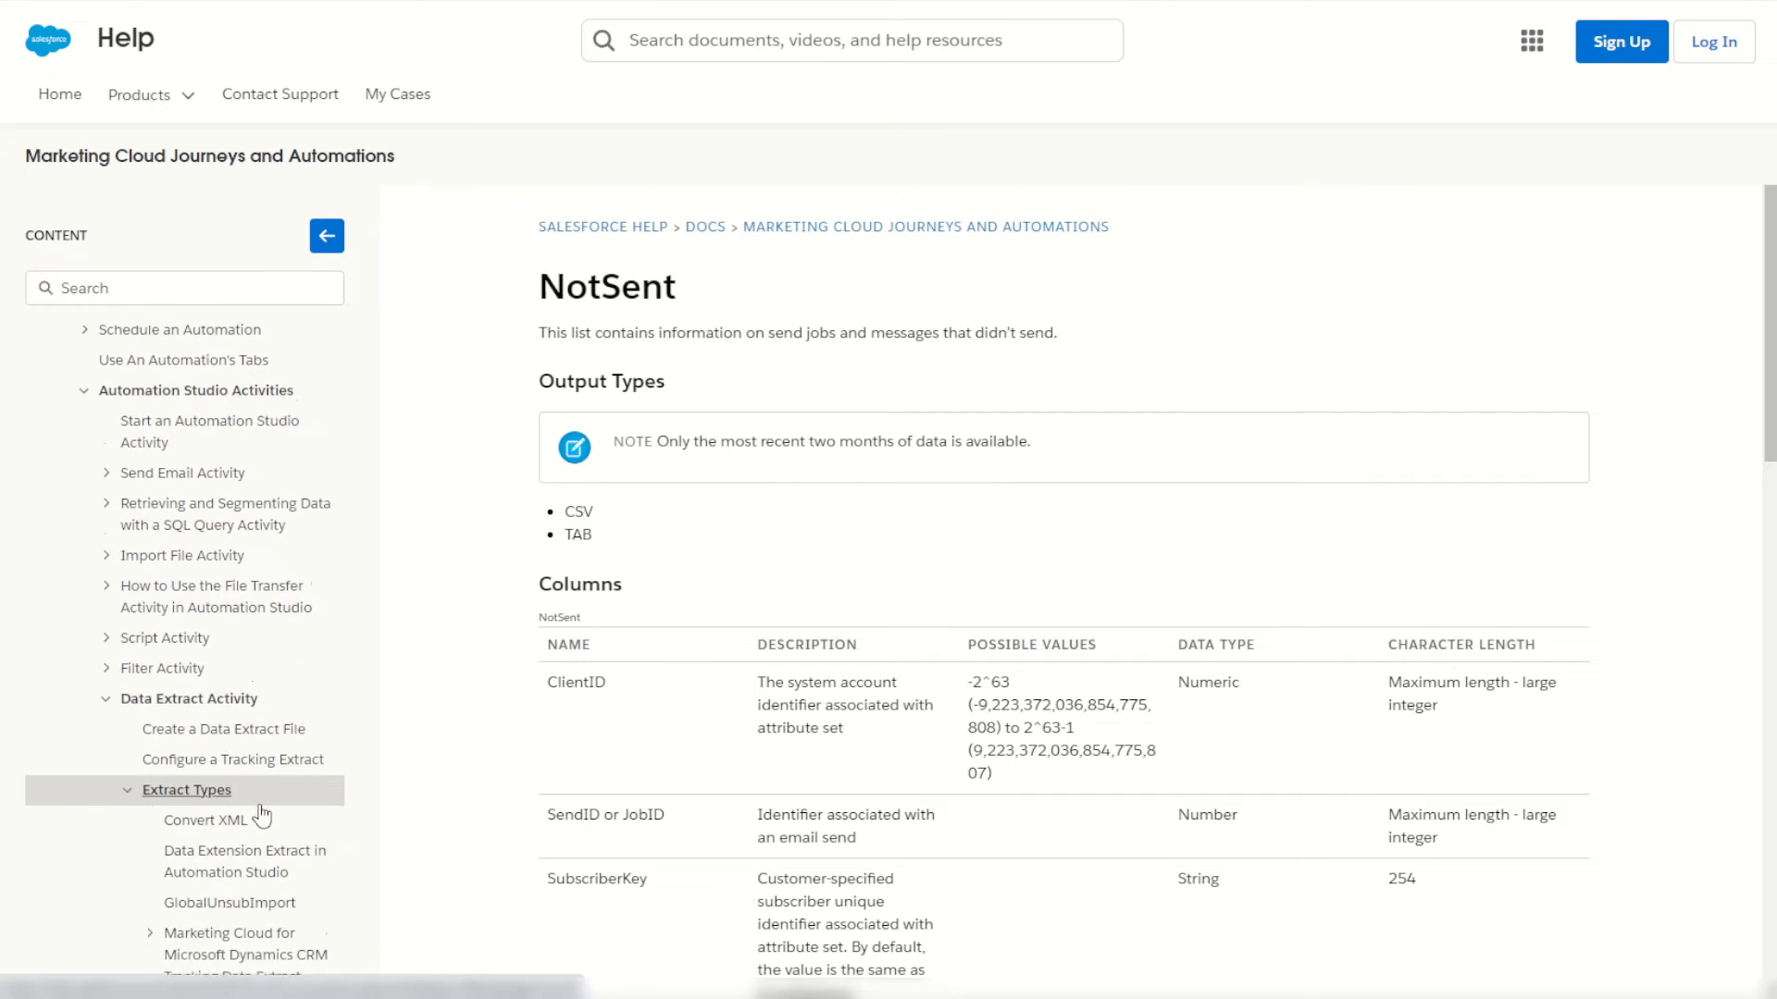
{"action": "scroll", "coordinate": [262, 814], "scroll_direction": "down", "scroll_amount": 4}
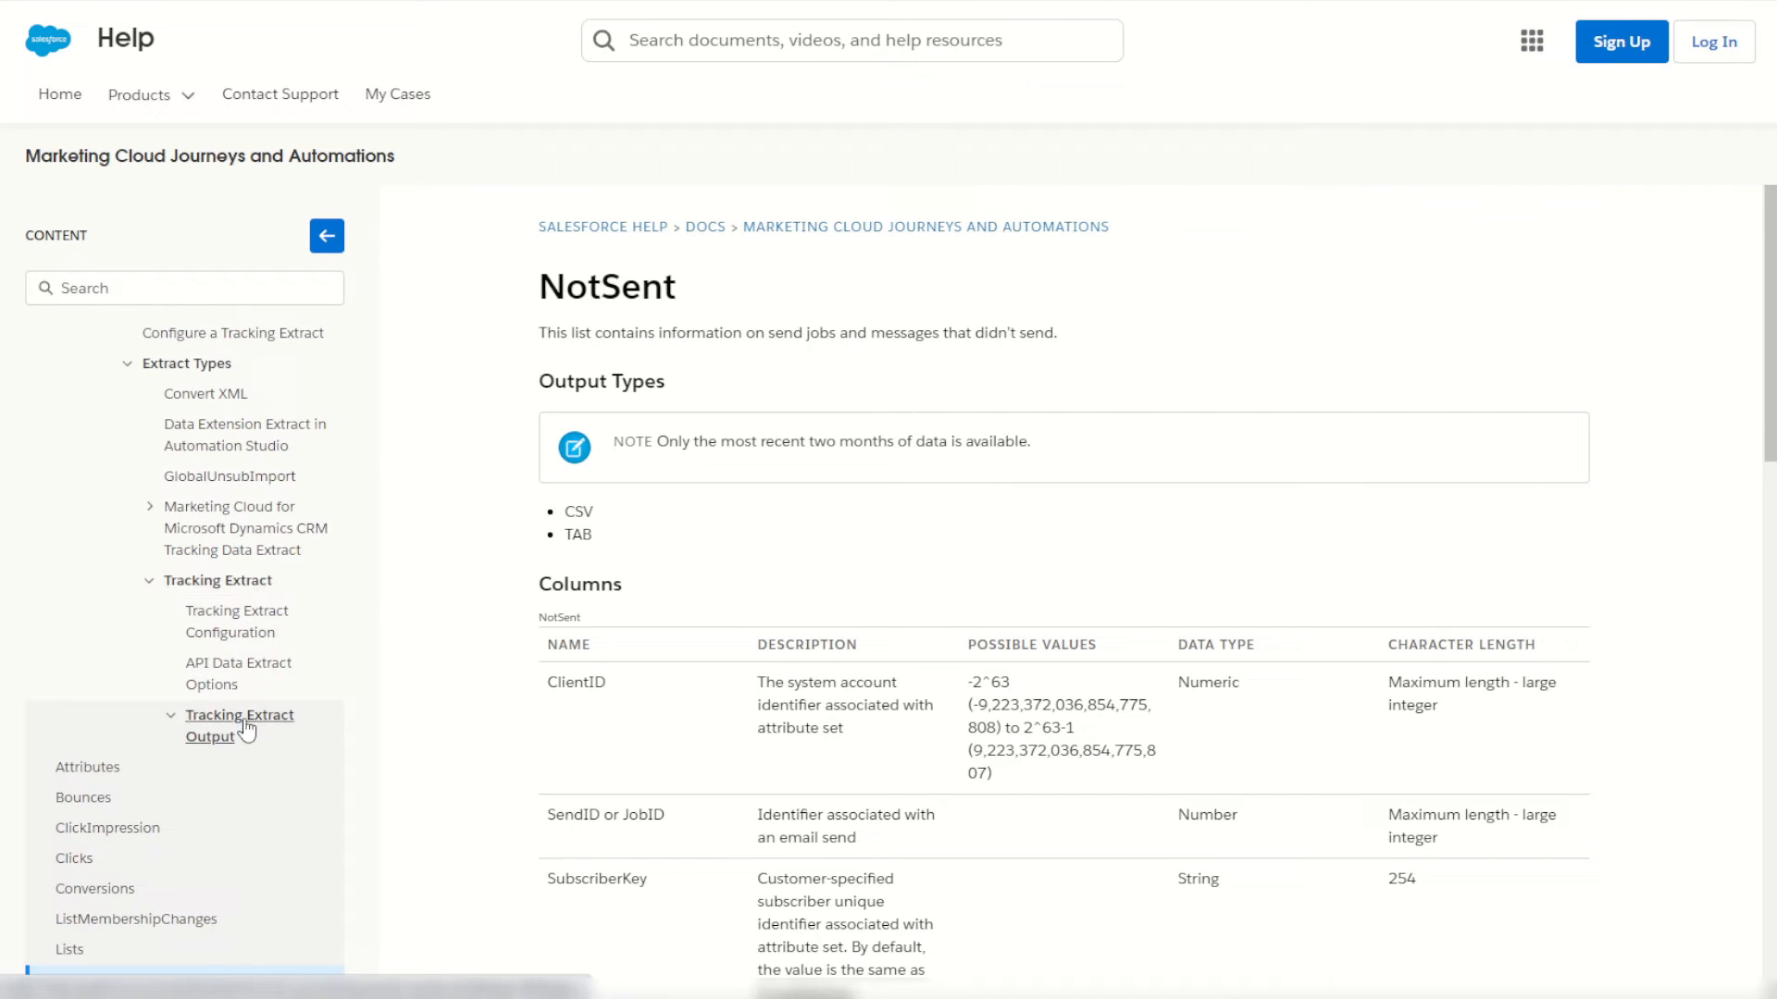
{"action": "scroll", "coordinate": [236, 759], "scroll_direction": "down", "scroll_amount": 2}
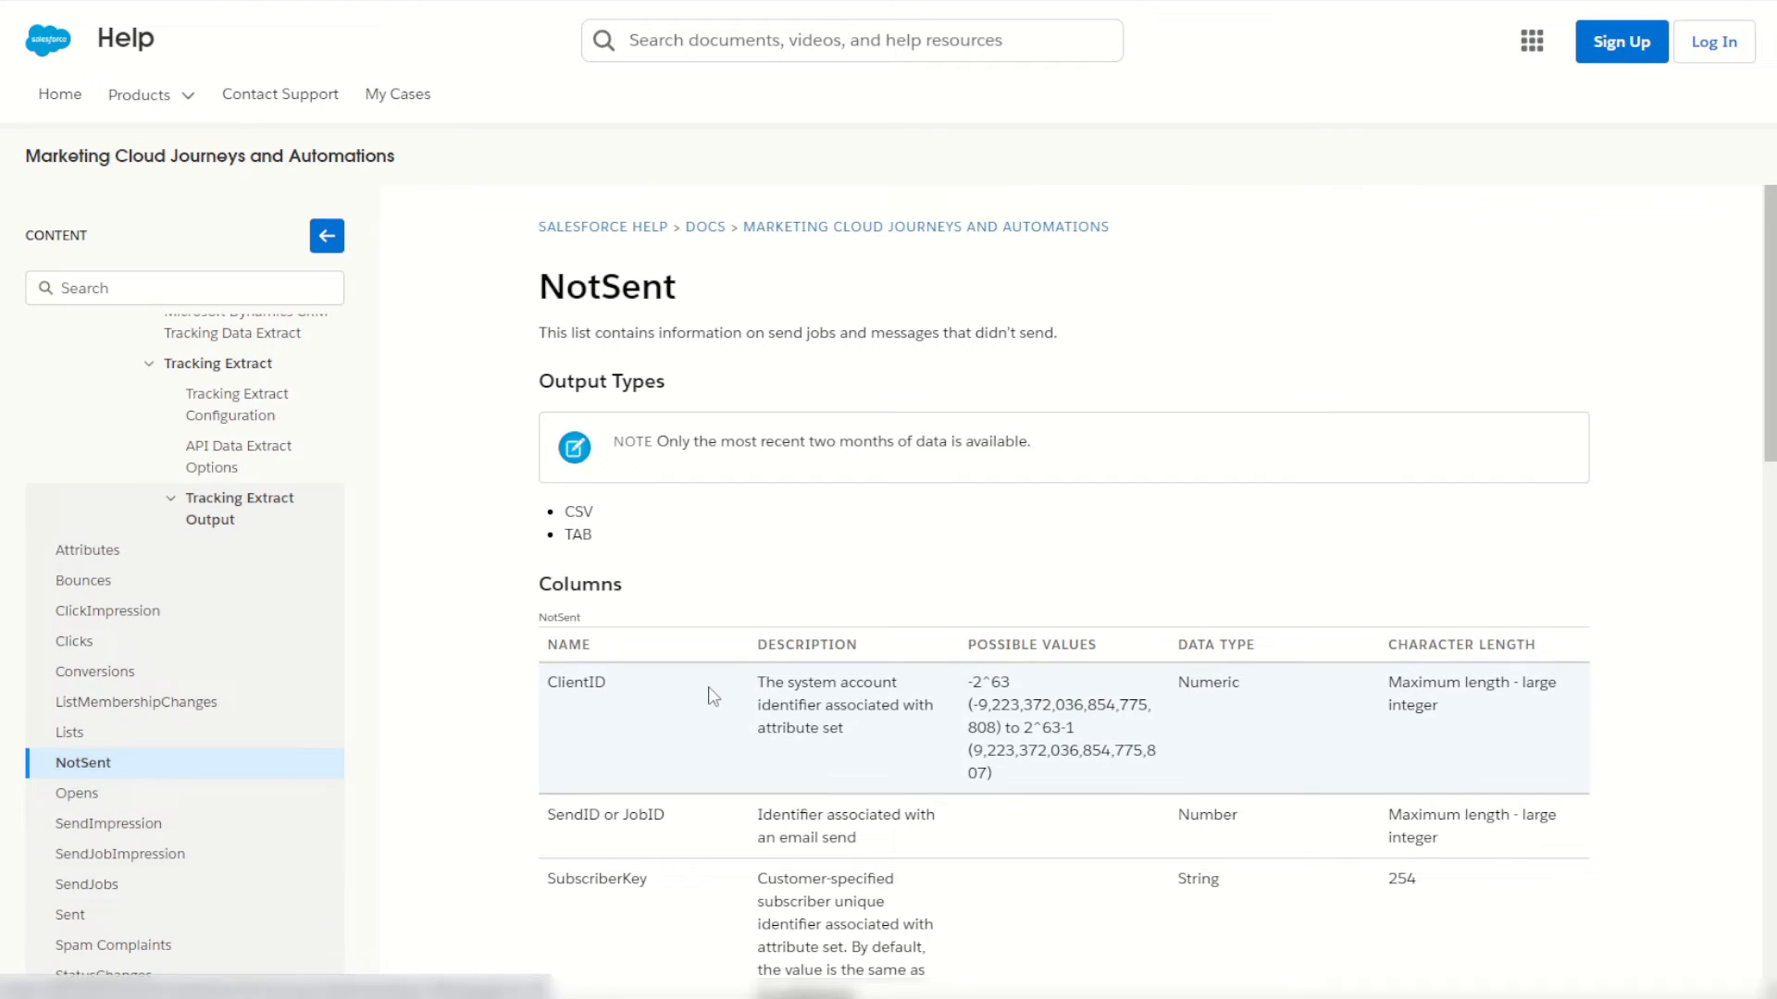
Step: Read through the NotSent column names, data types and character lengths on the help page
{"action": "scroll", "coordinate": [712, 696], "scroll_direction": "down", "scroll_amount": 3}
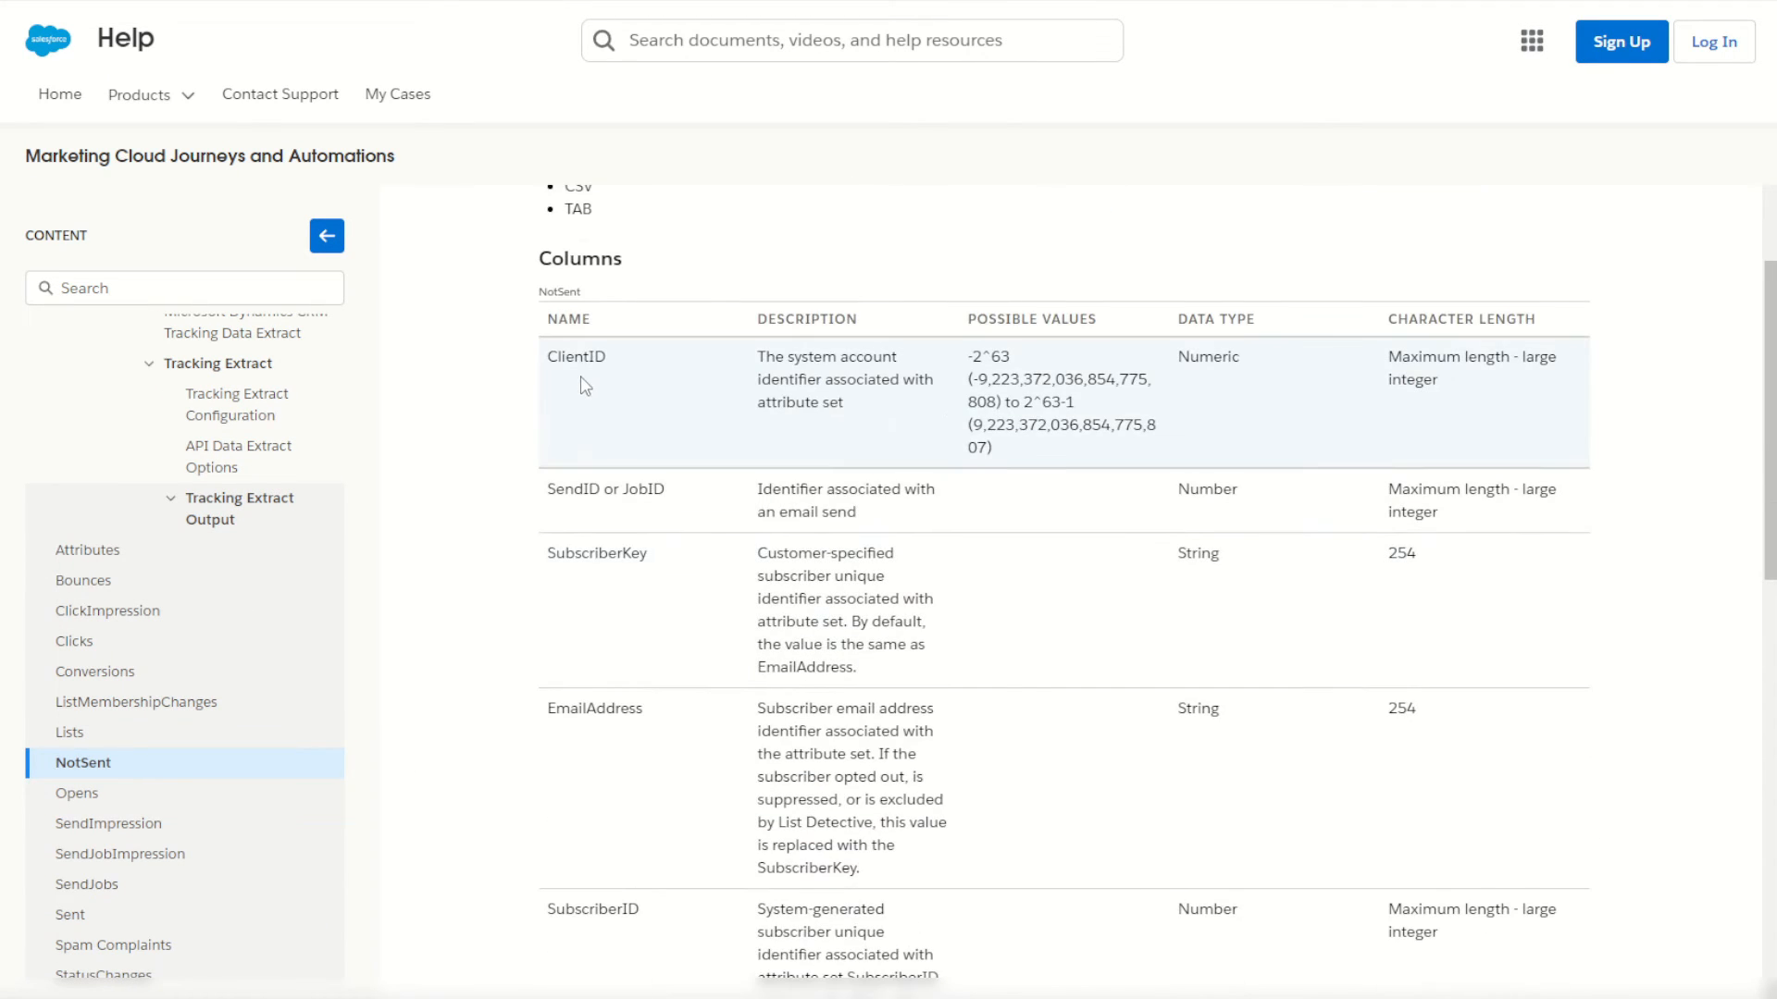
{"action": "scroll", "coordinate": [593, 350], "scroll_direction": "down", "scroll_amount": 4}
{"action": "scroll", "coordinate": [638, 444], "scroll_direction": "up", "scroll_amount": 4}
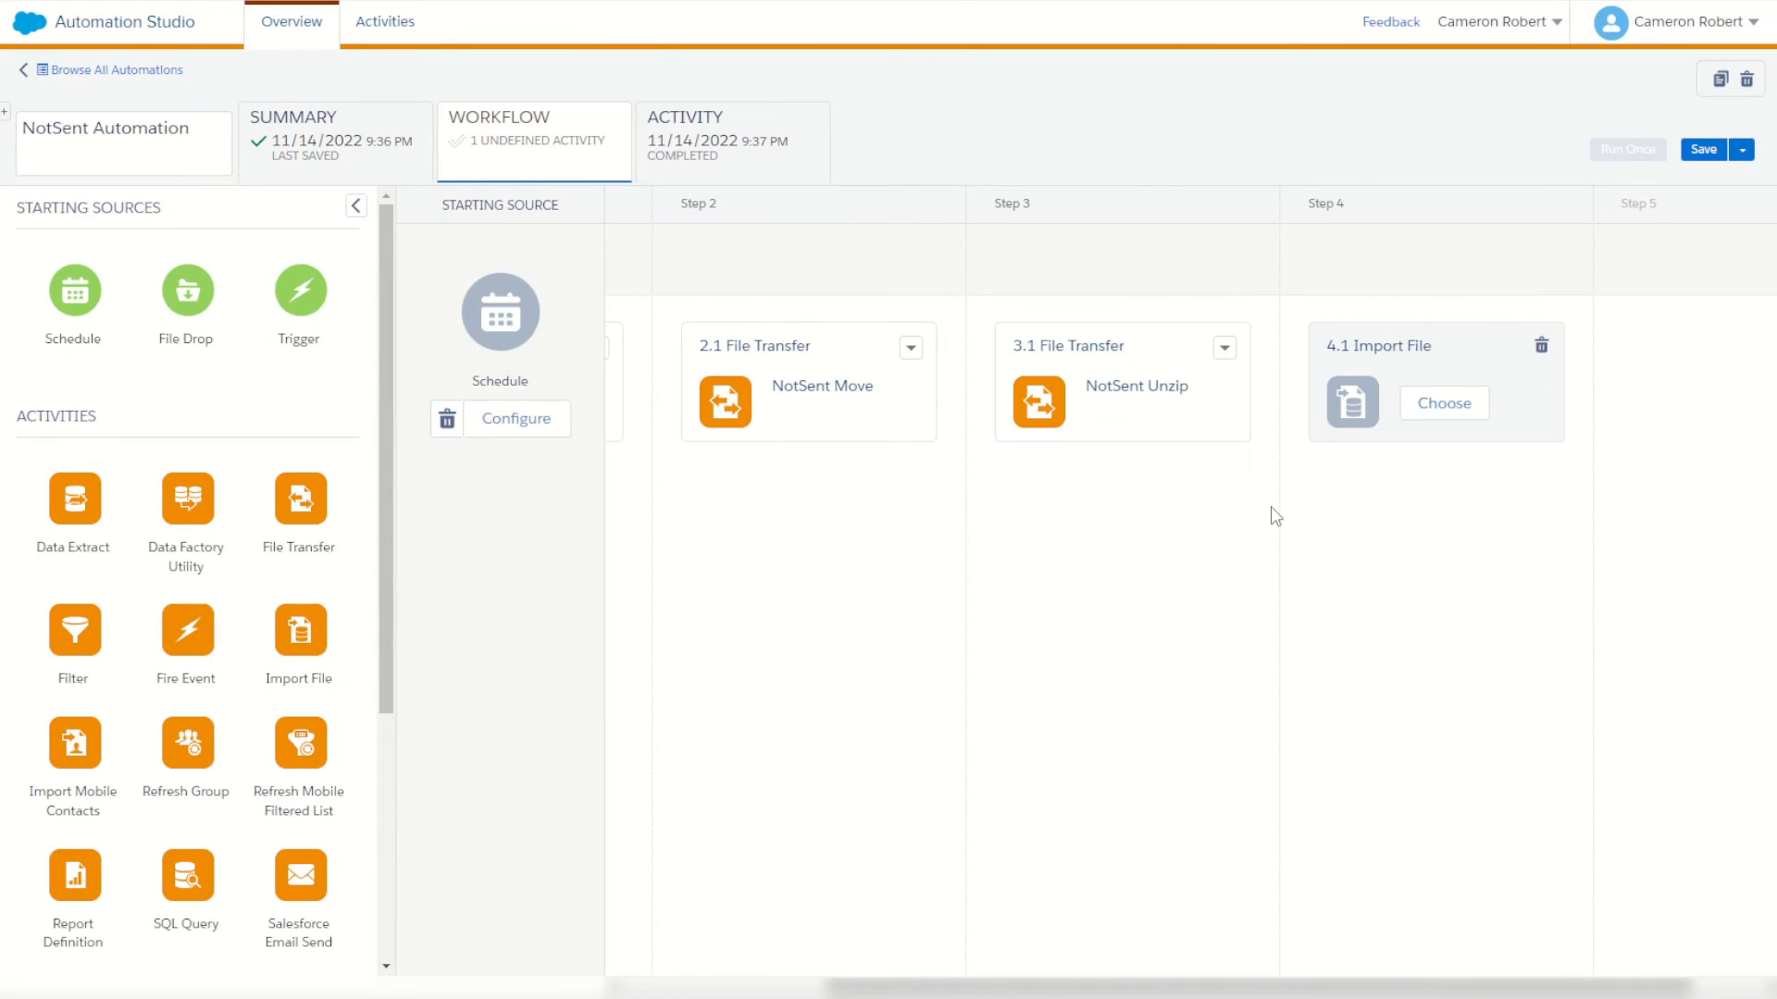
Step: In Automation Studio, create a new import definition named NotSent for the Import File activity in Step 4
{"action": "left_click", "coordinate": [1451, 405]}
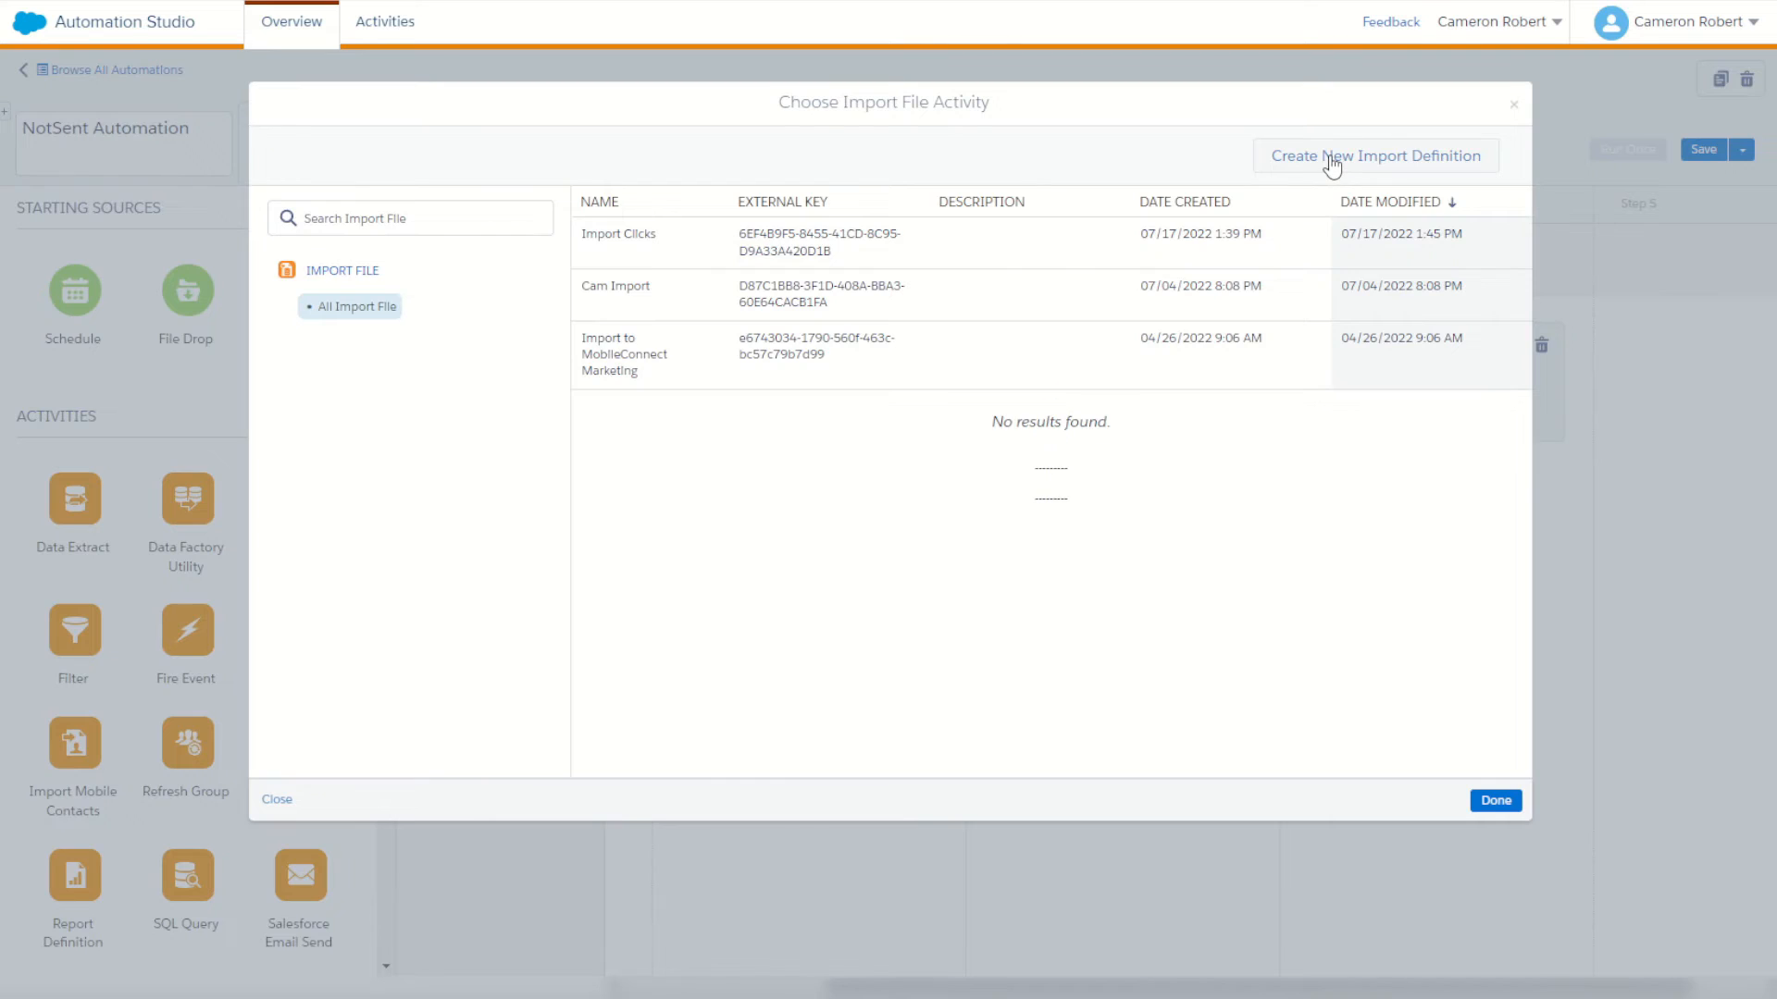
{"action": "left_click", "coordinate": [1332, 165]}
{"action": "left_click", "coordinate": [842, 253]}
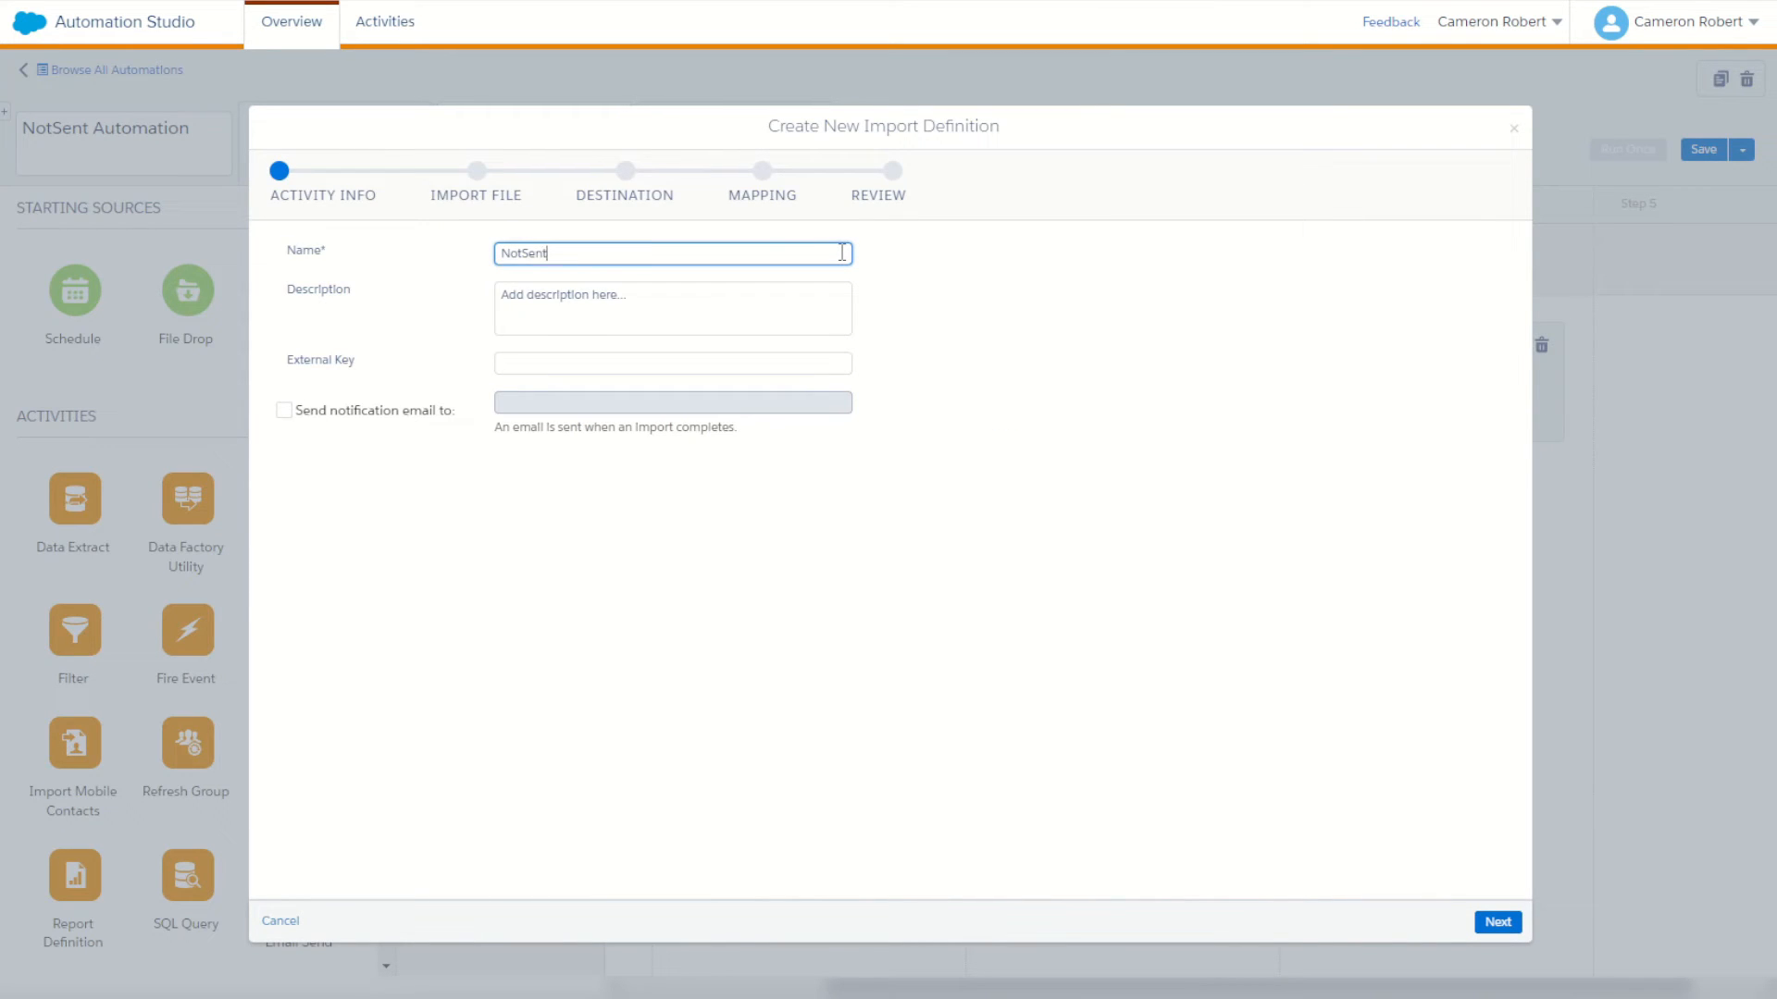
{"action": "left_click", "coordinate": [1497, 922]}
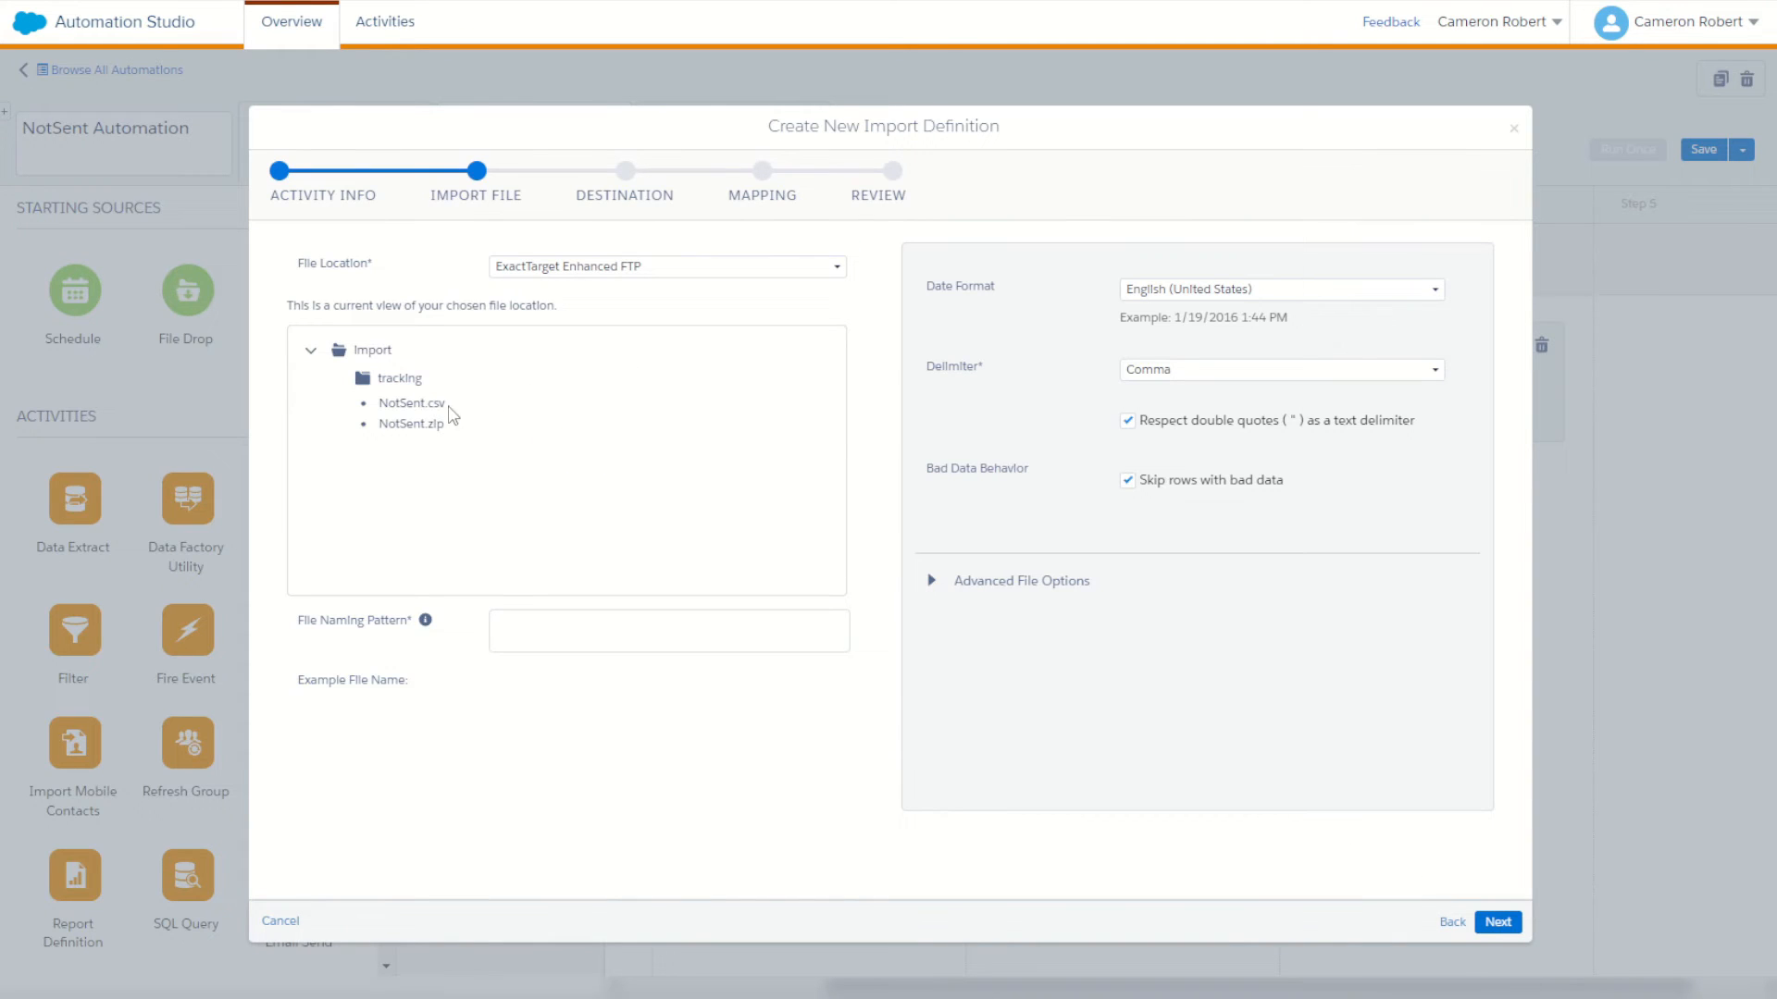
Step: Set the import's file naming pattern to NotSent.csv and proceed to the destination settings
{"action": "left_click_drag", "start_coordinate": [382, 405], "coordinate": [441, 416]}
{"action": "left_click", "coordinate": [586, 623]}
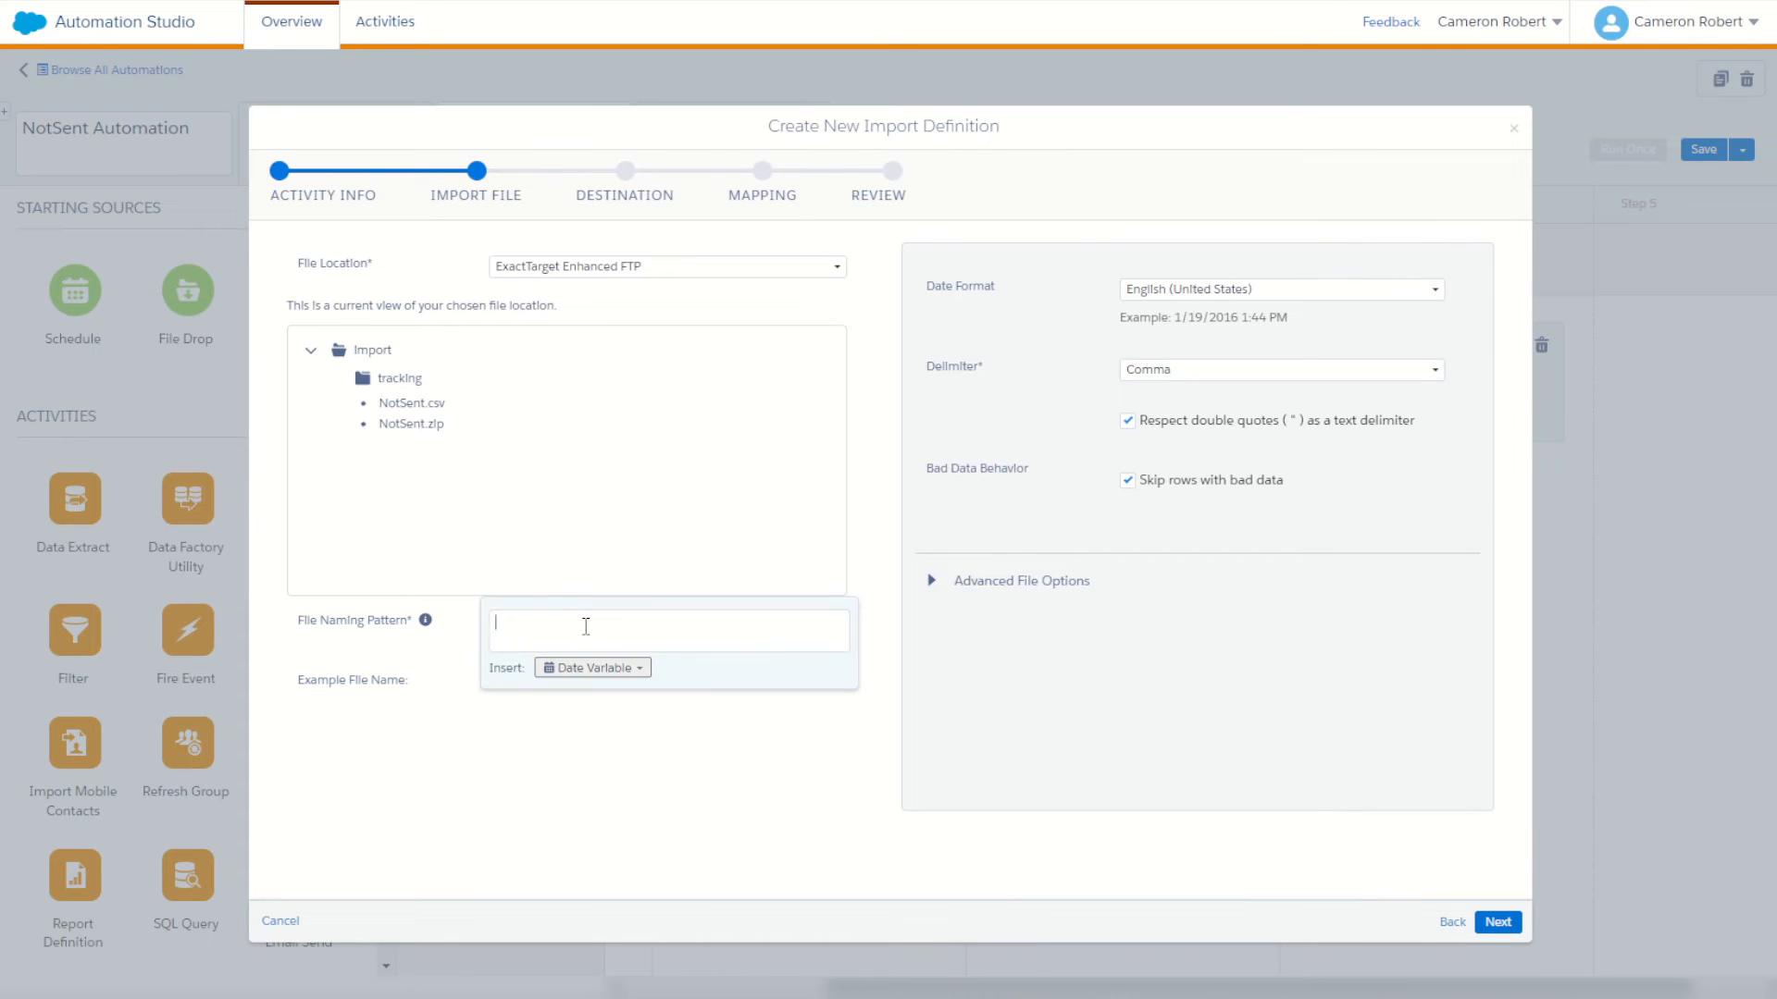
{"action": "type", "text": "NotSent.csv"}
{"action": "left_click", "coordinate": [676, 779]}
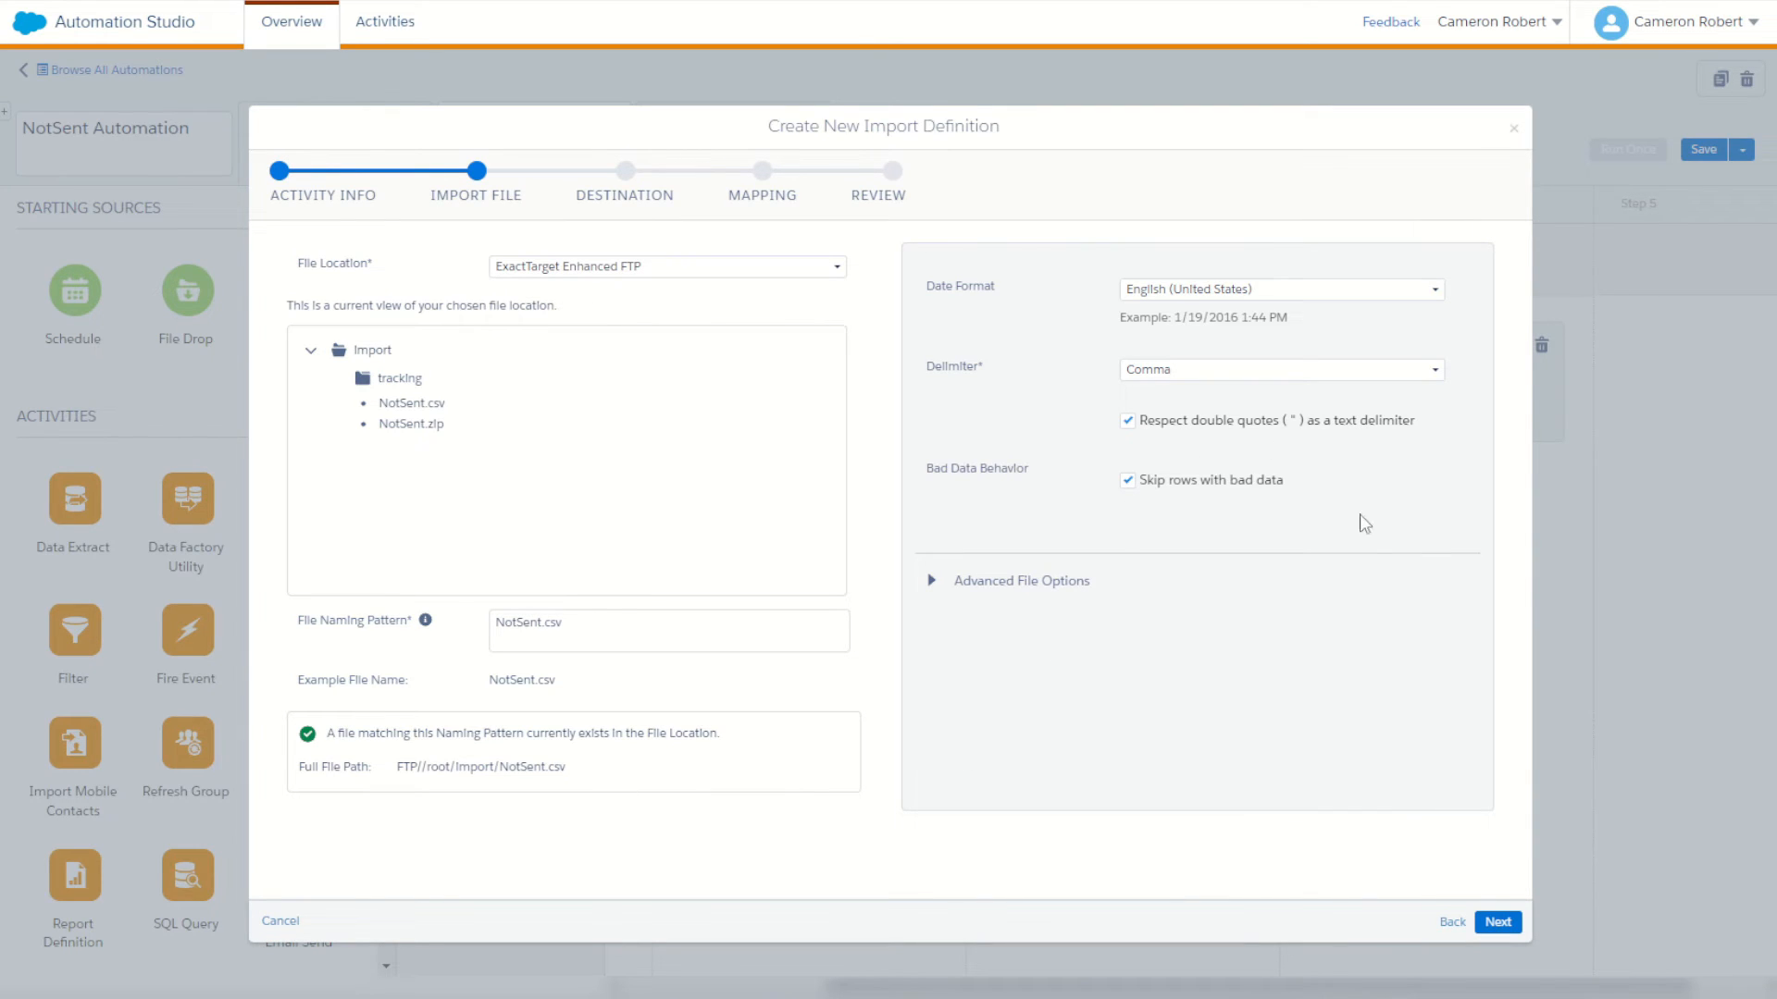
{"action": "left_click", "coordinate": [1496, 922]}
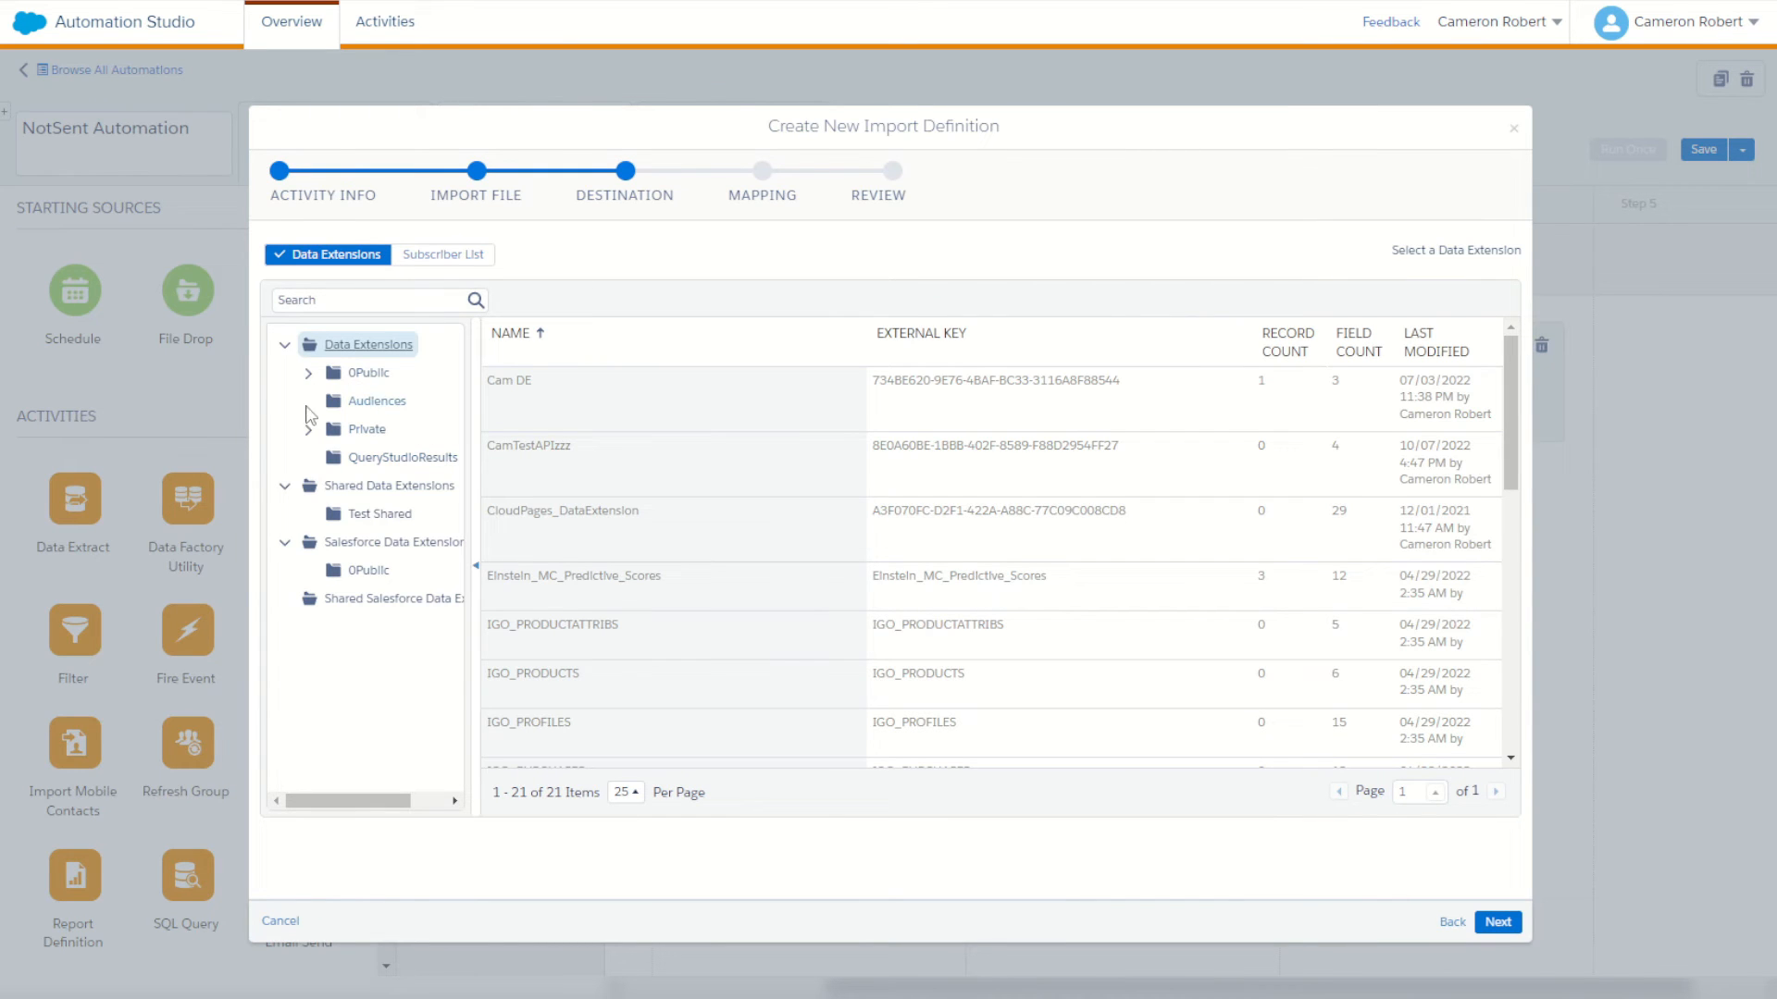
Step: Choose the NotSent data extension in the 0Public > Demos folder as the import destination
{"action": "left_click", "coordinate": [308, 373]}
{"action": "left_click", "coordinate": [386, 431]}
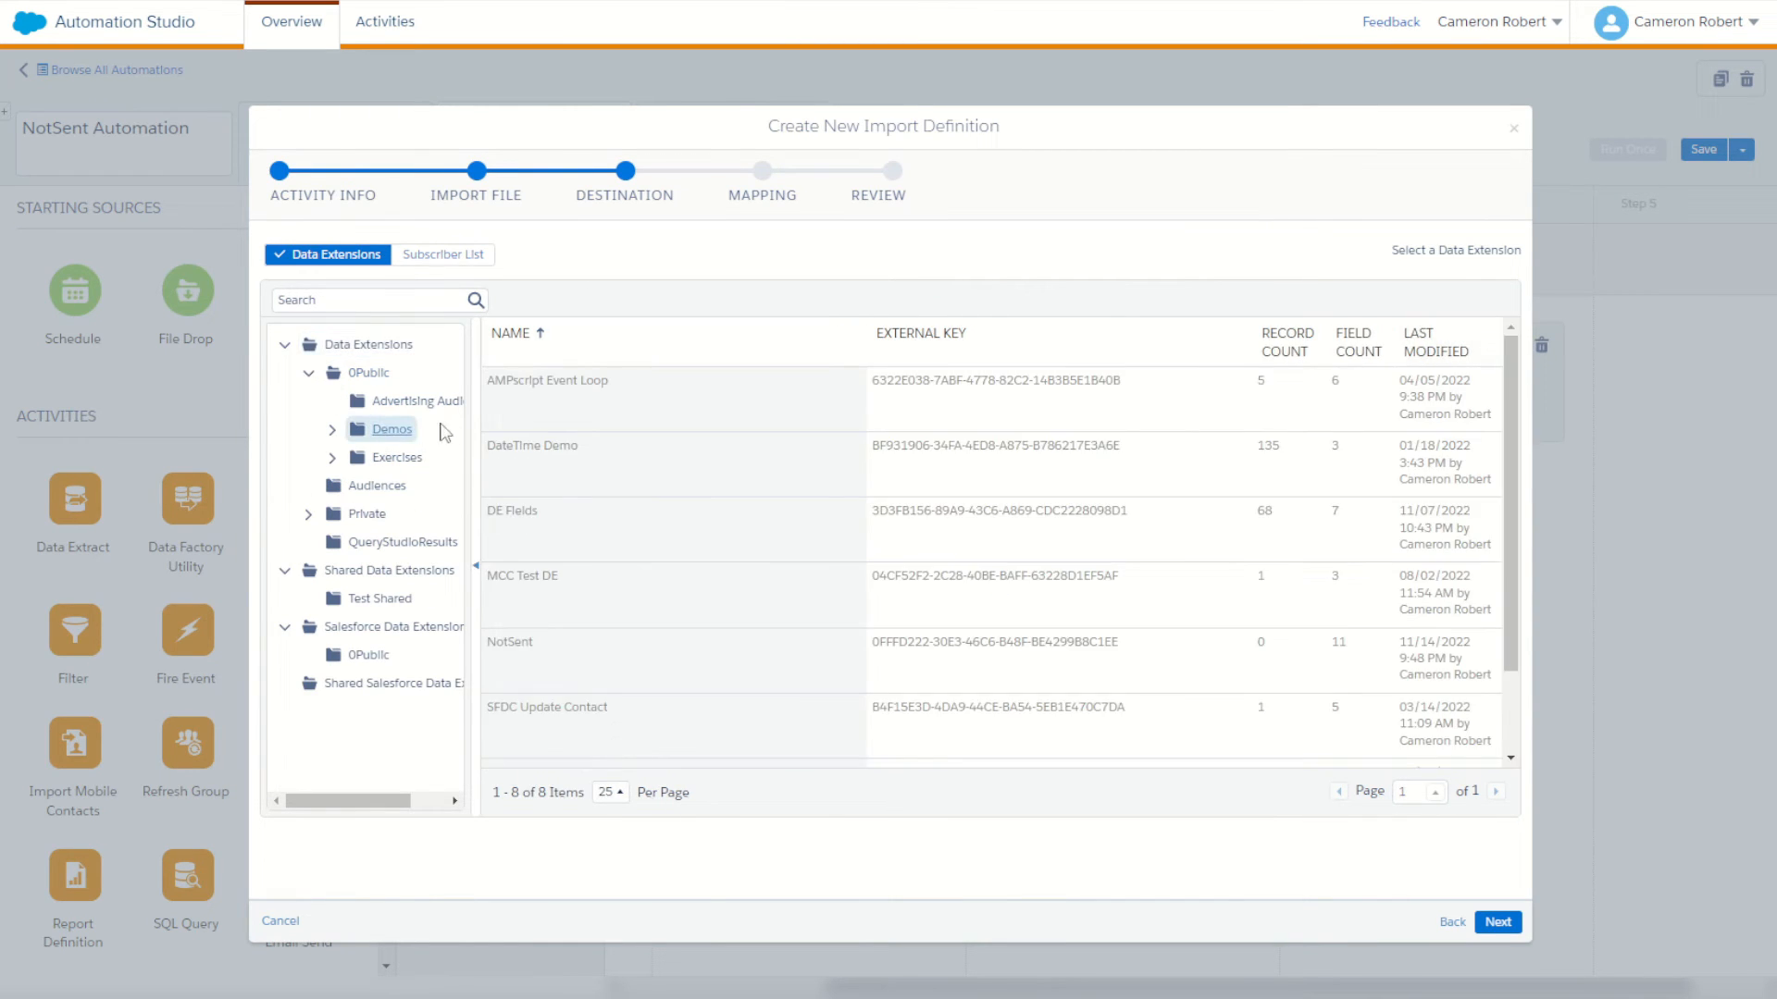
{"action": "scroll", "coordinate": [546, 551], "scroll_direction": "down", "scroll_amount": 2}
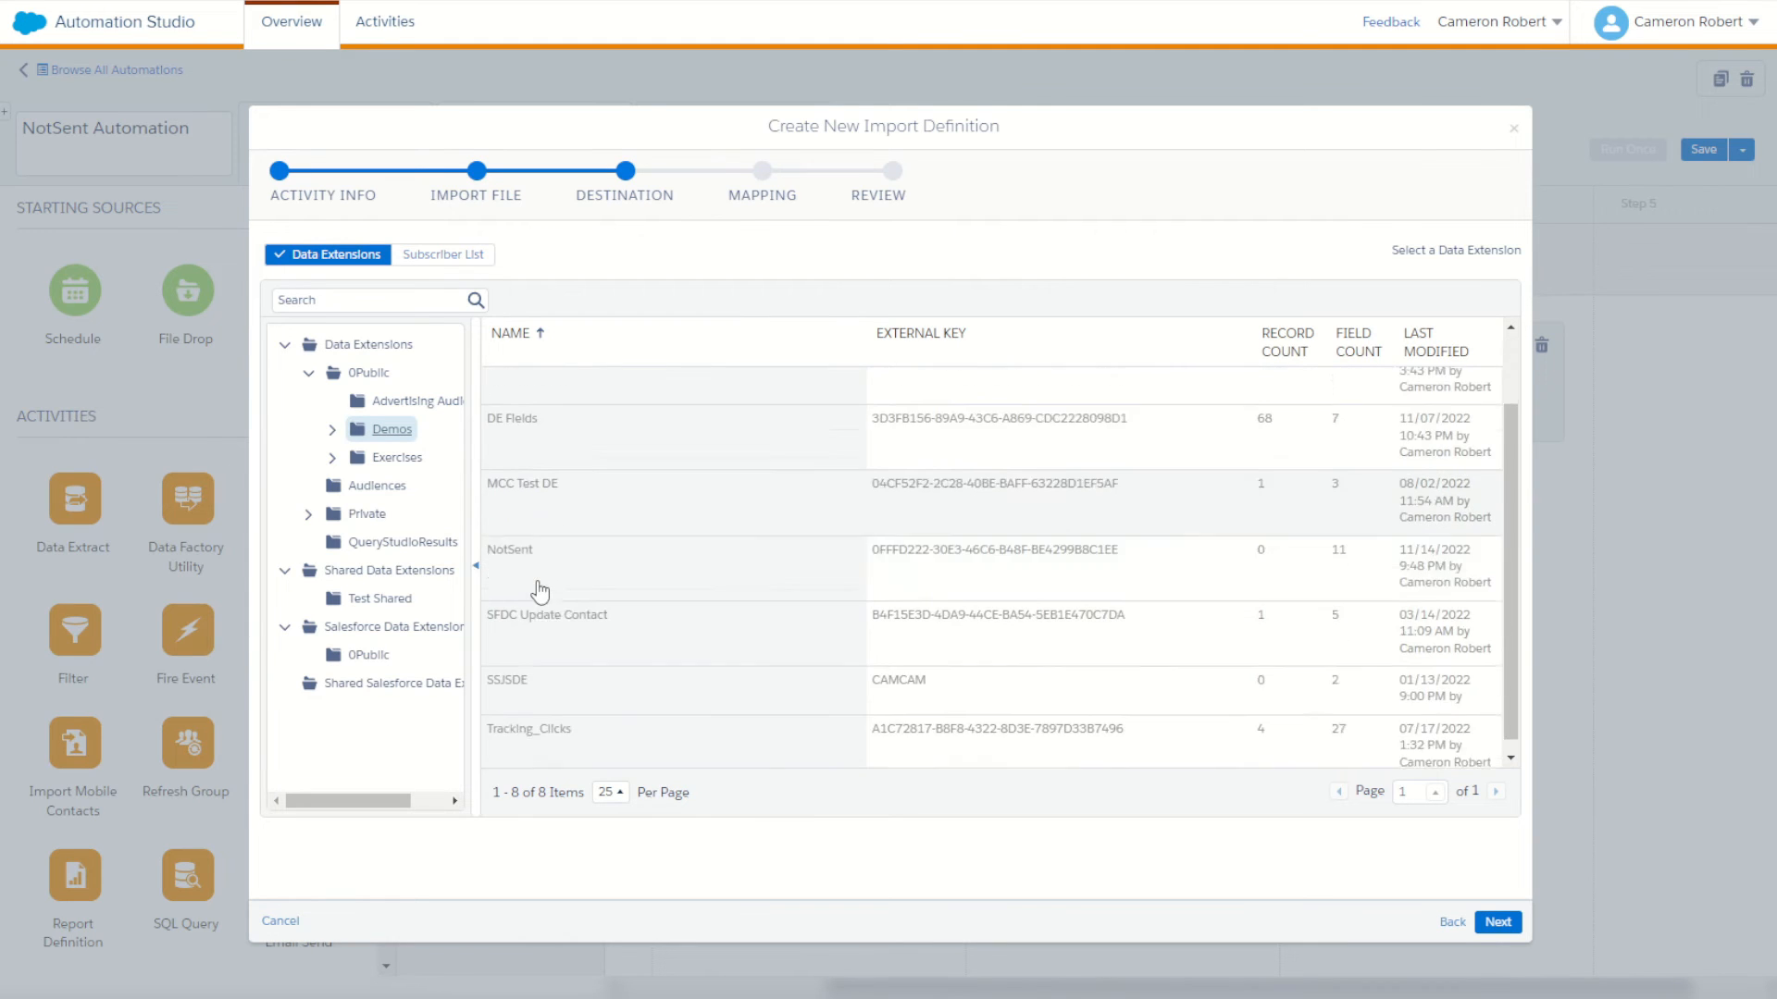
{"action": "left_click", "coordinate": [544, 554]}
{"action": "left_click", "coordinate": [1494, 923]}
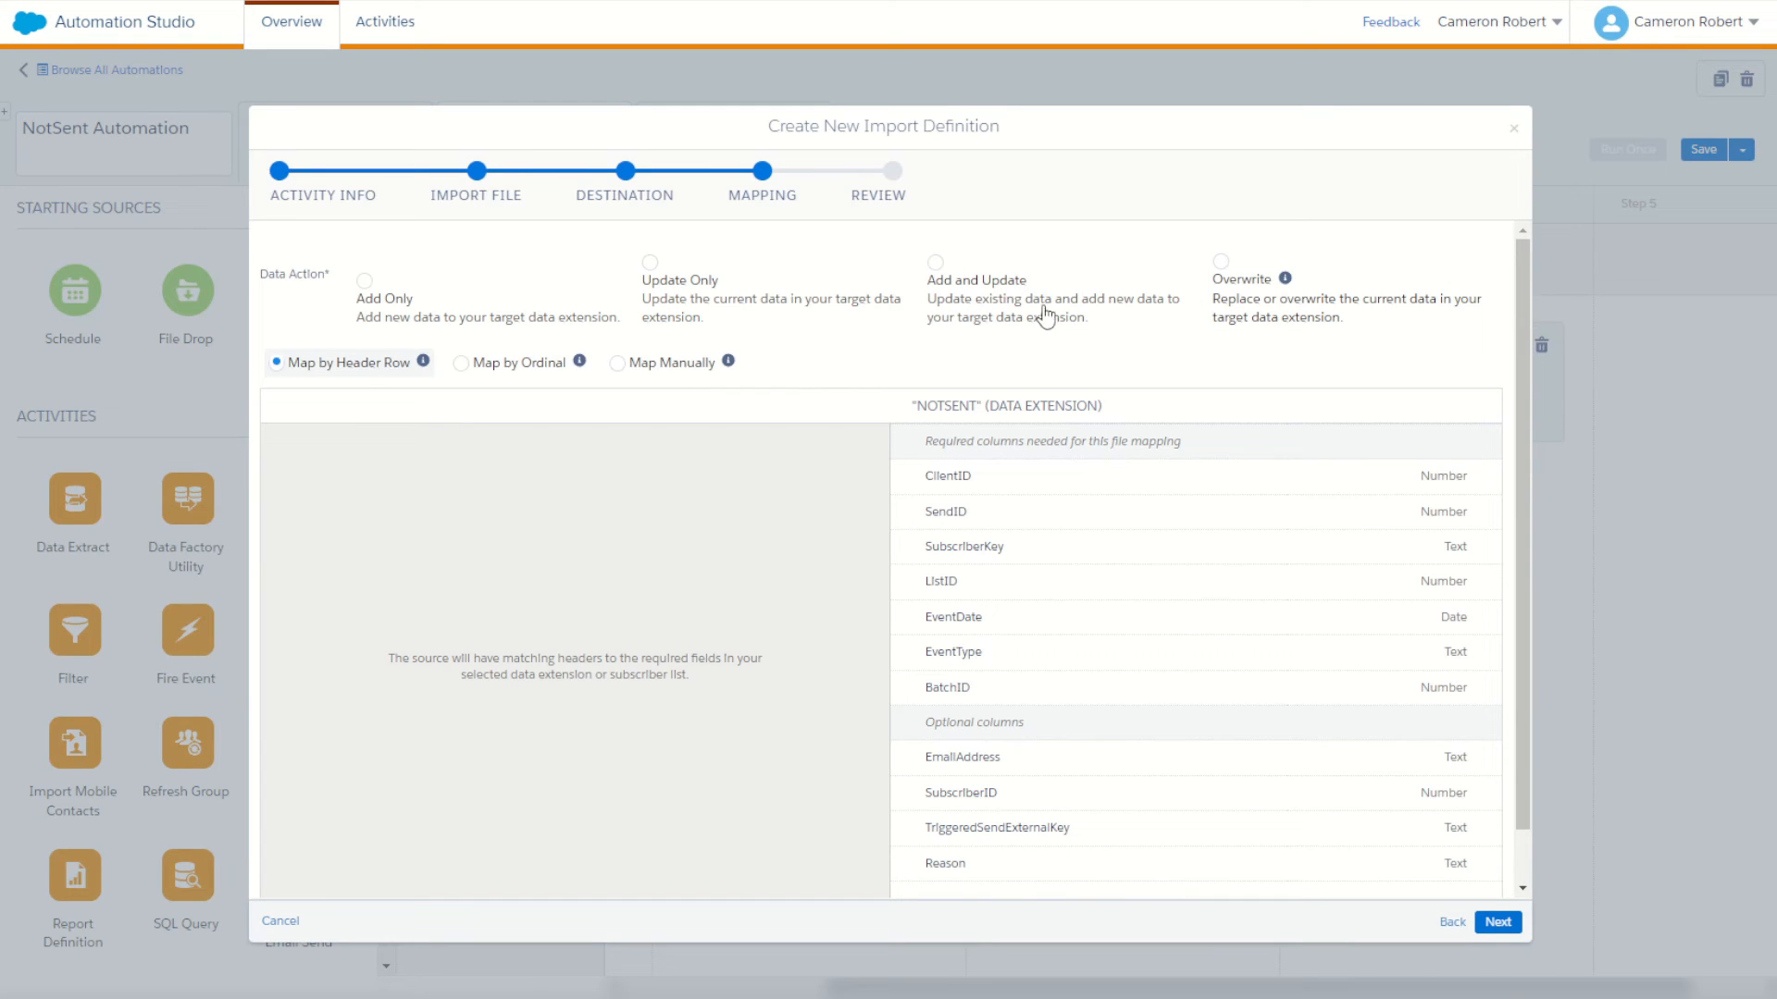
Step: Set the import's data action to Add and Update and finish the import definition
{"action": "left_click", "coordinate": [990, 294]}
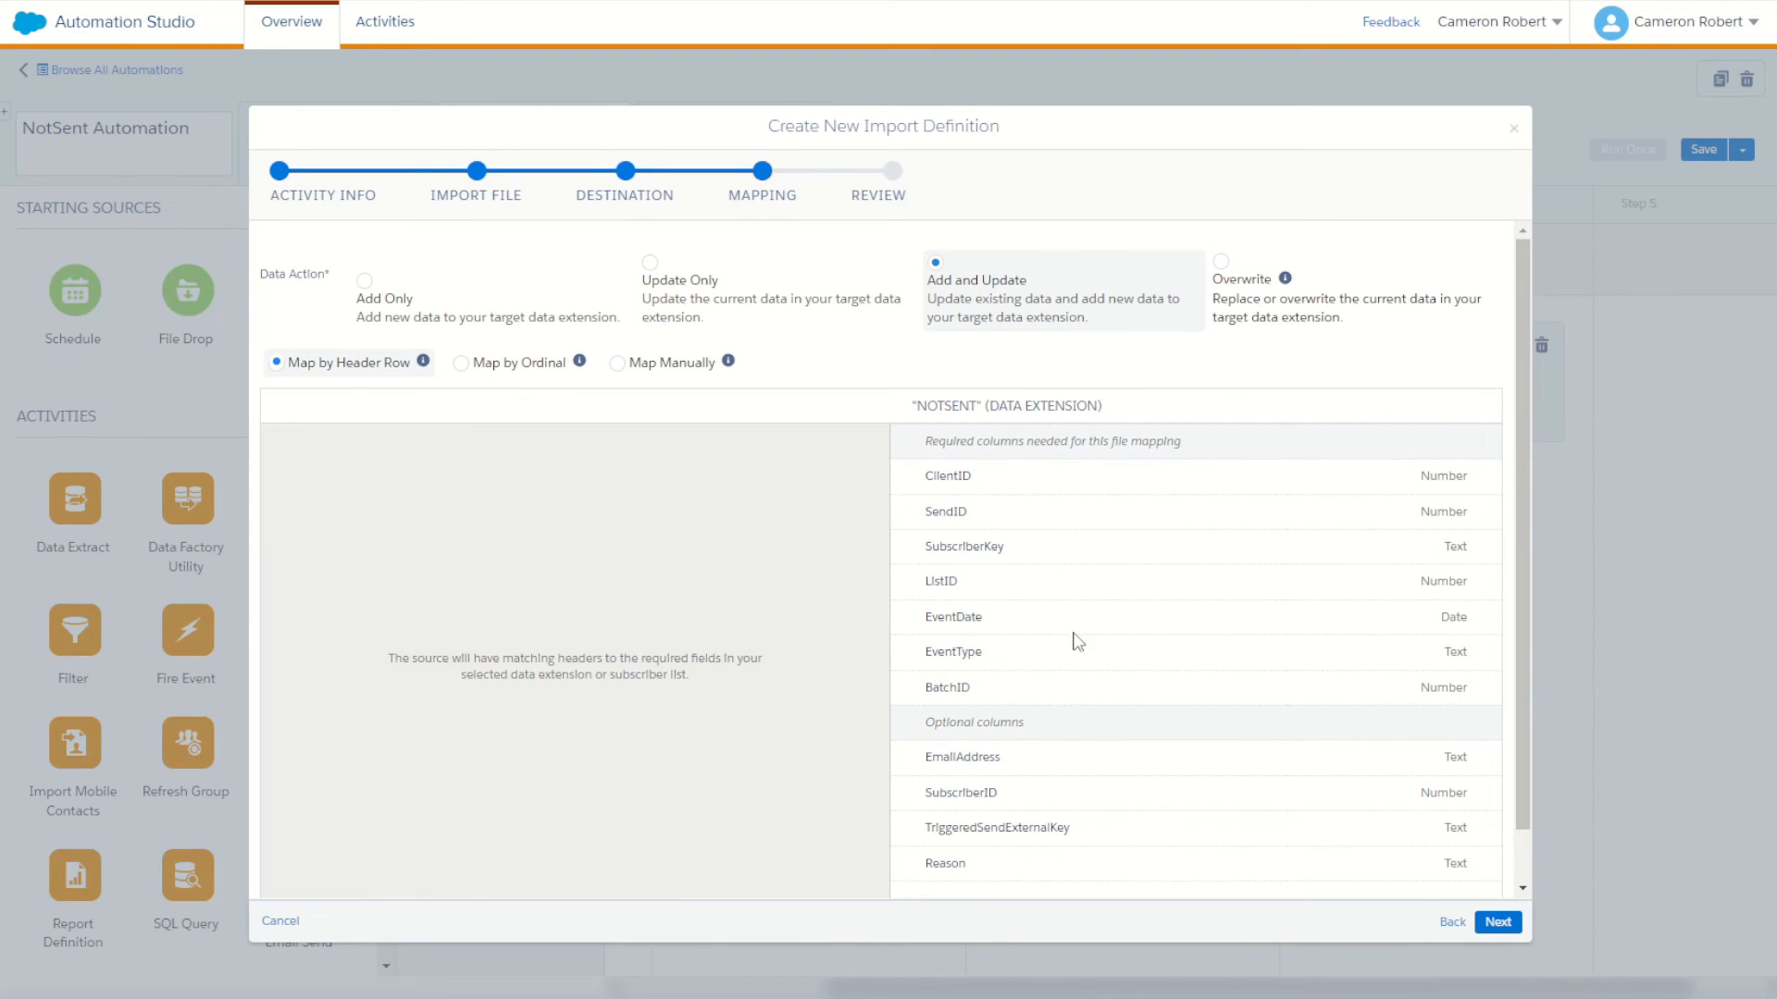
{"action": "left_click", "coordinate": [1497, 921]}
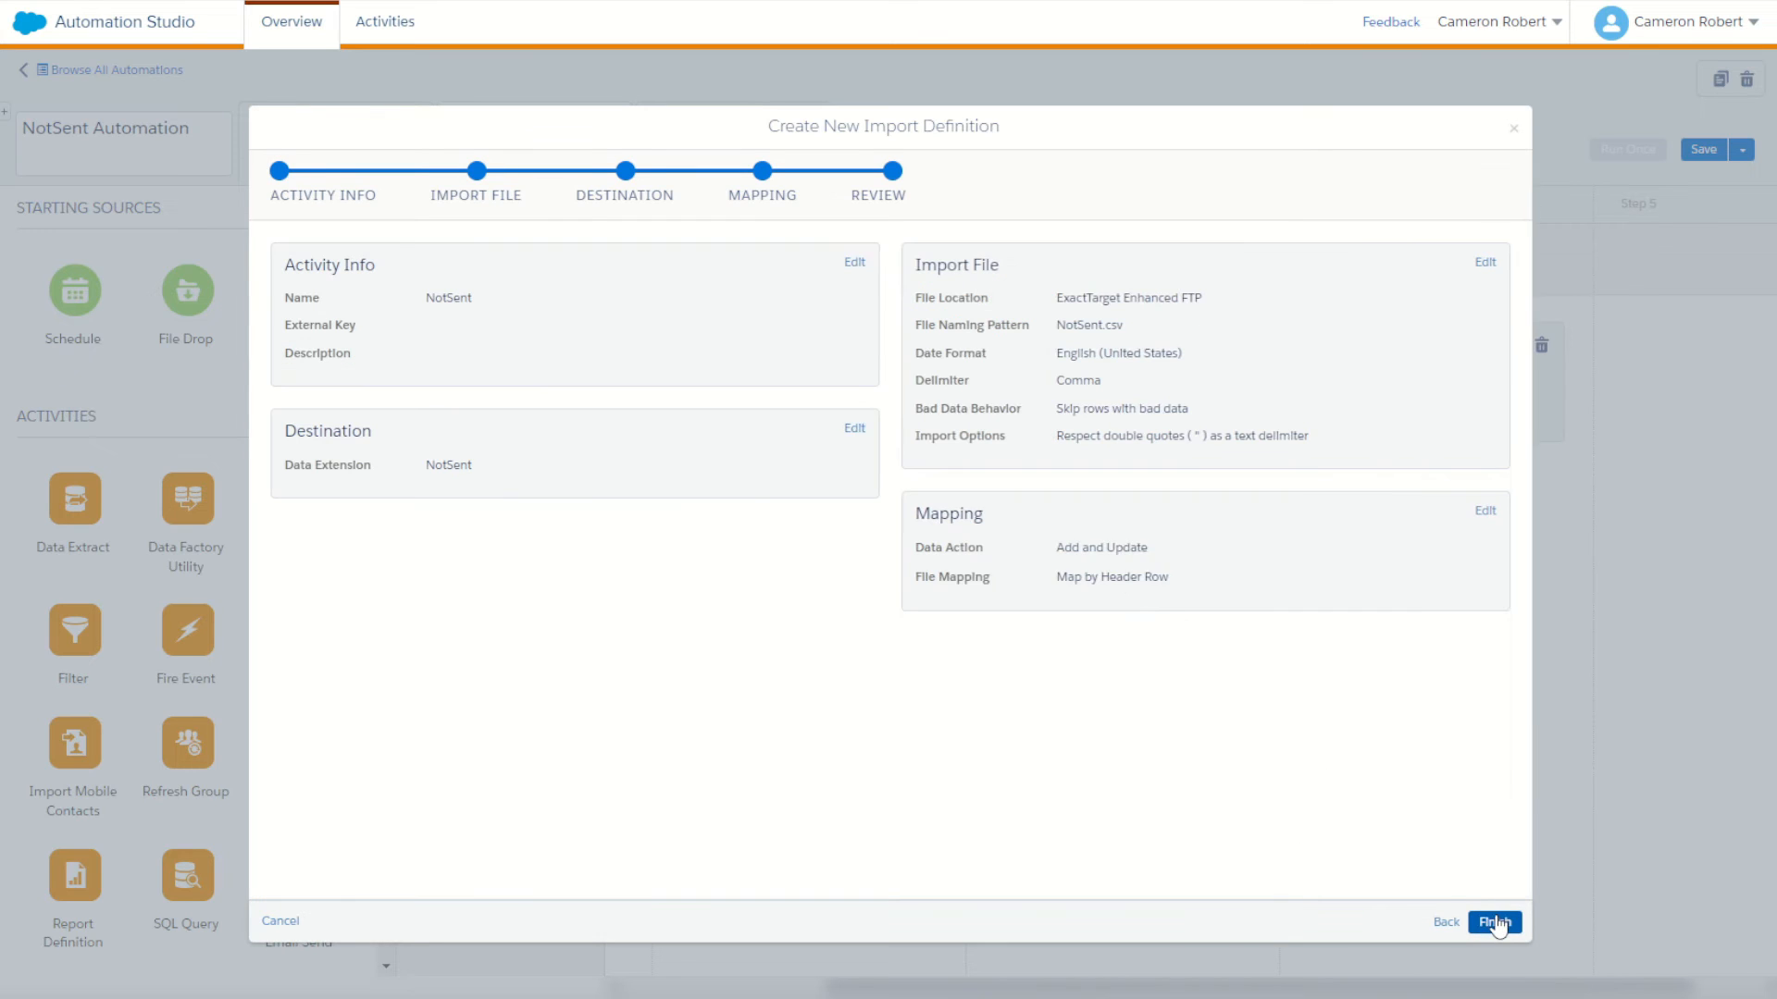
{"action": "left_click", "coordinate": [1509, 928]}
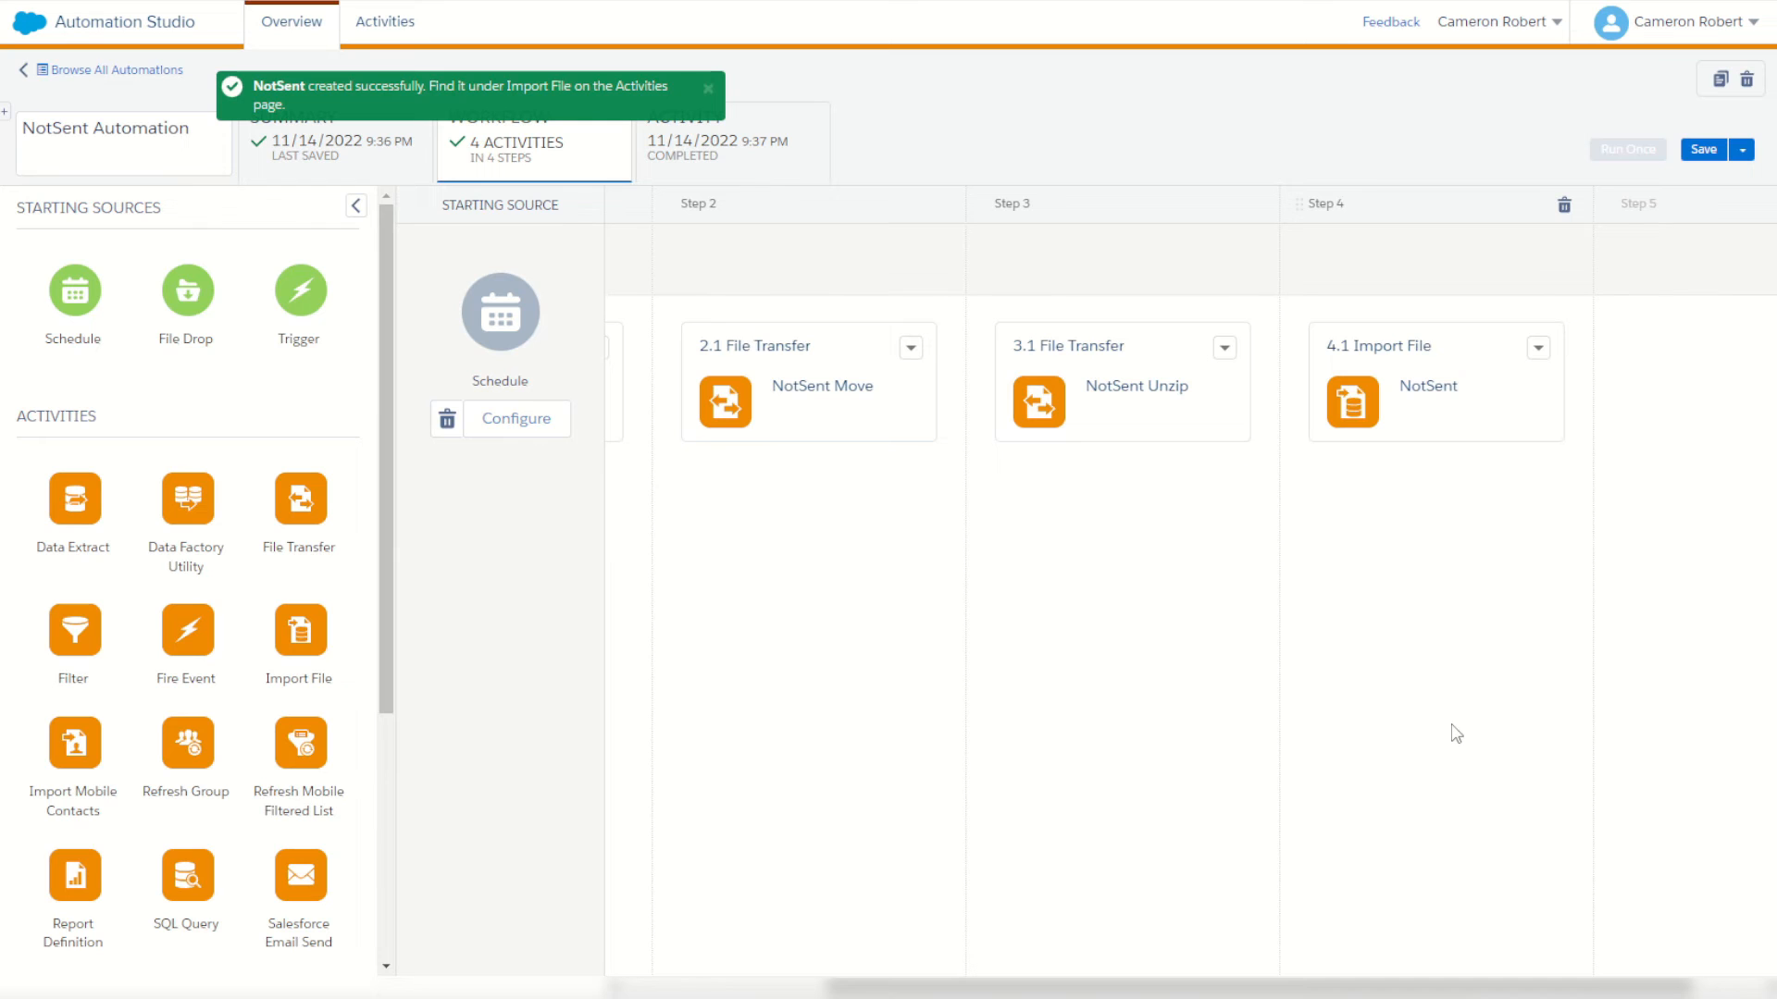
Step: Save the automation and run it once with only the Step 4 Import File activity selected
{"action": "left_click", "coordinate": [1702, 149]}
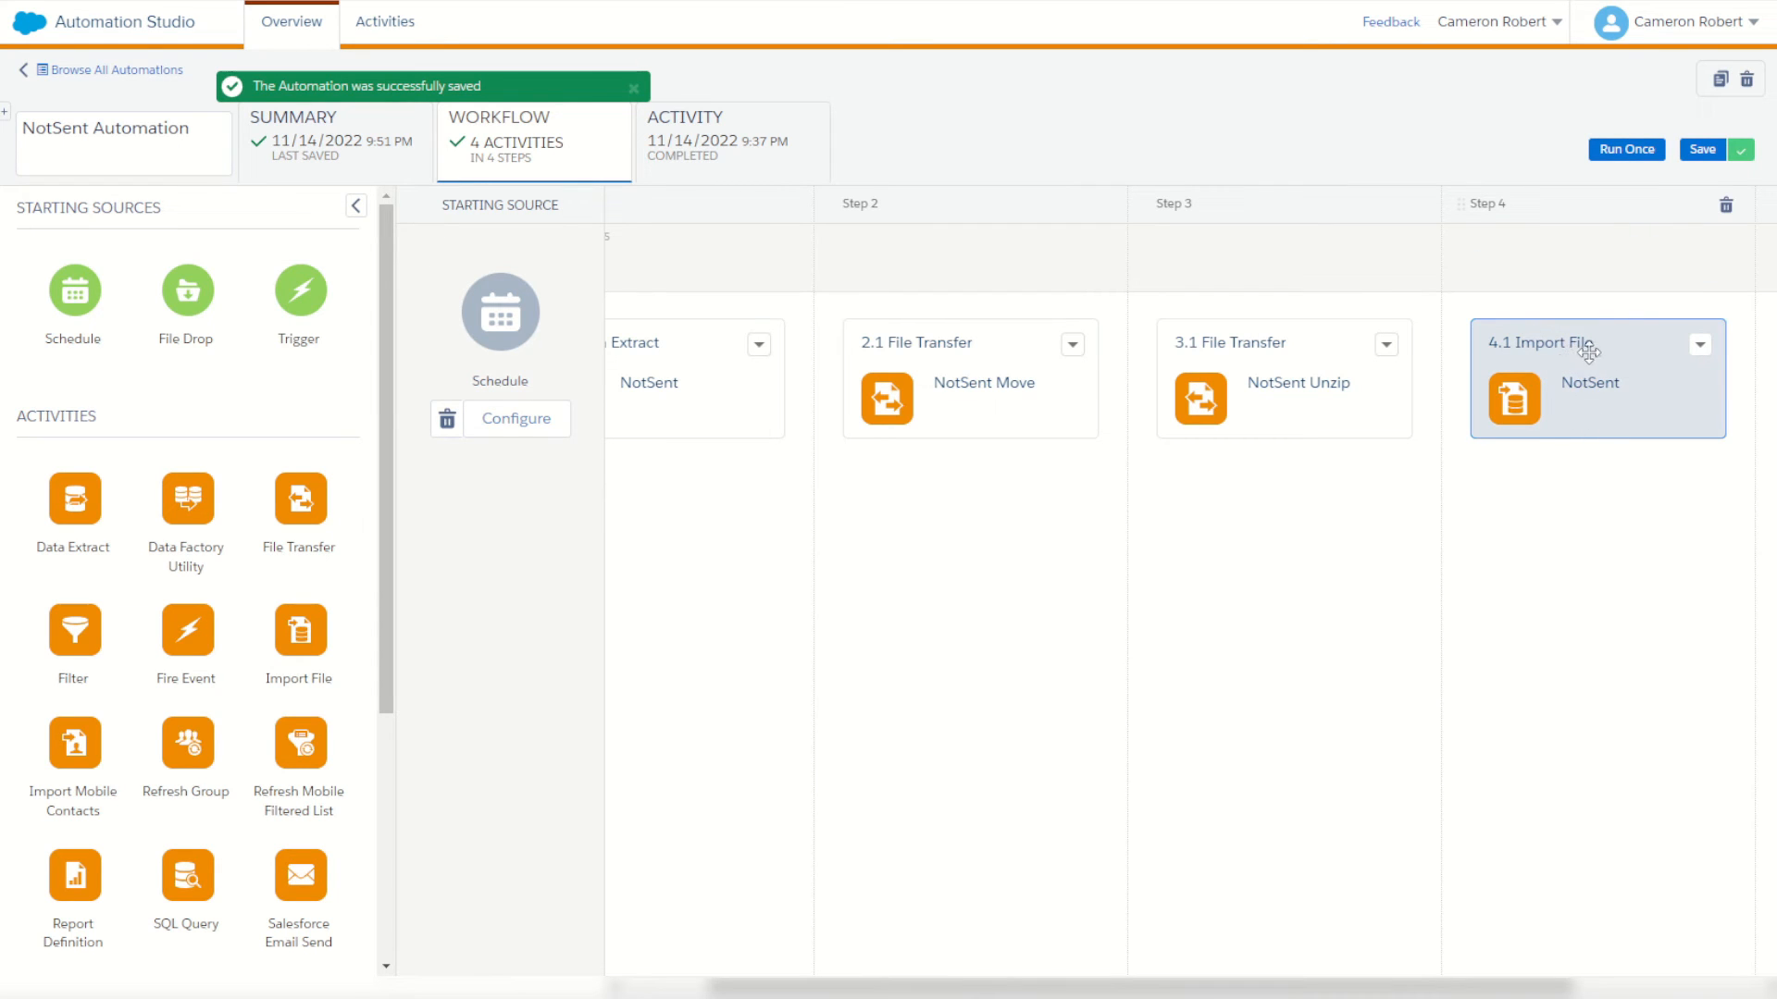
{"action": "left_click", "coordinate": [1623, 152]}
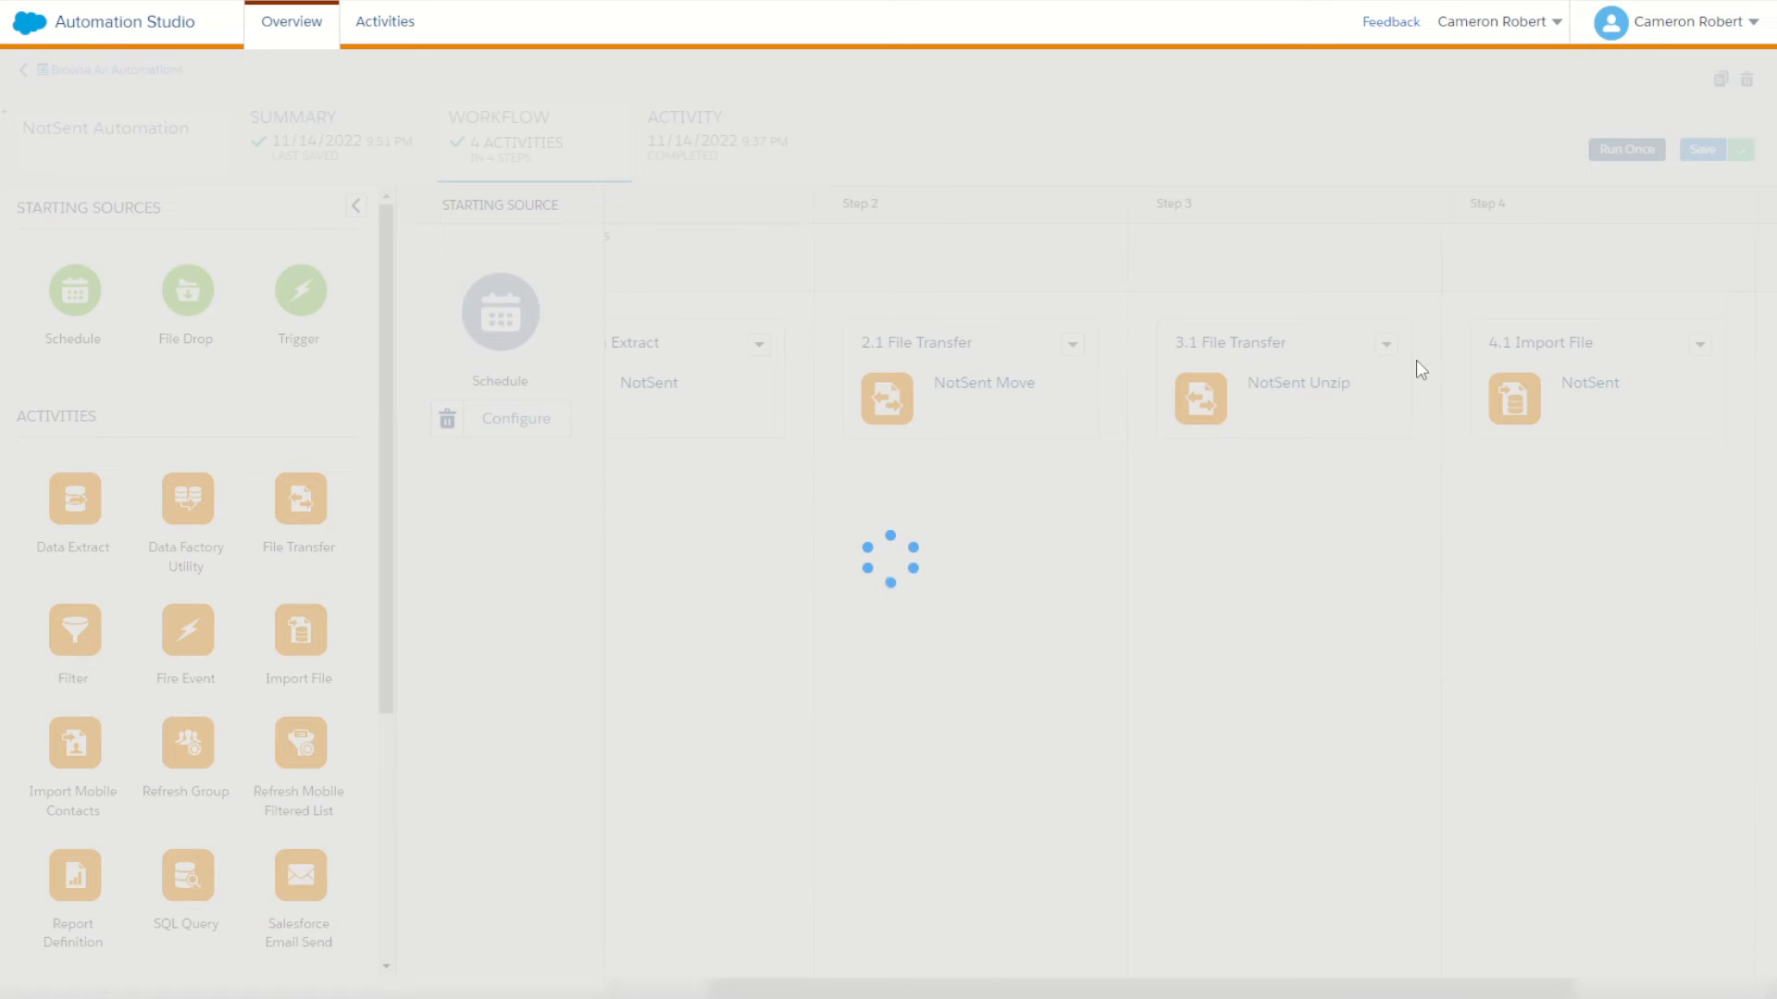
{"action": "scroll", "coordinate": [1085, 500], "scroll_direction": "right", "scroll_amount": 4}
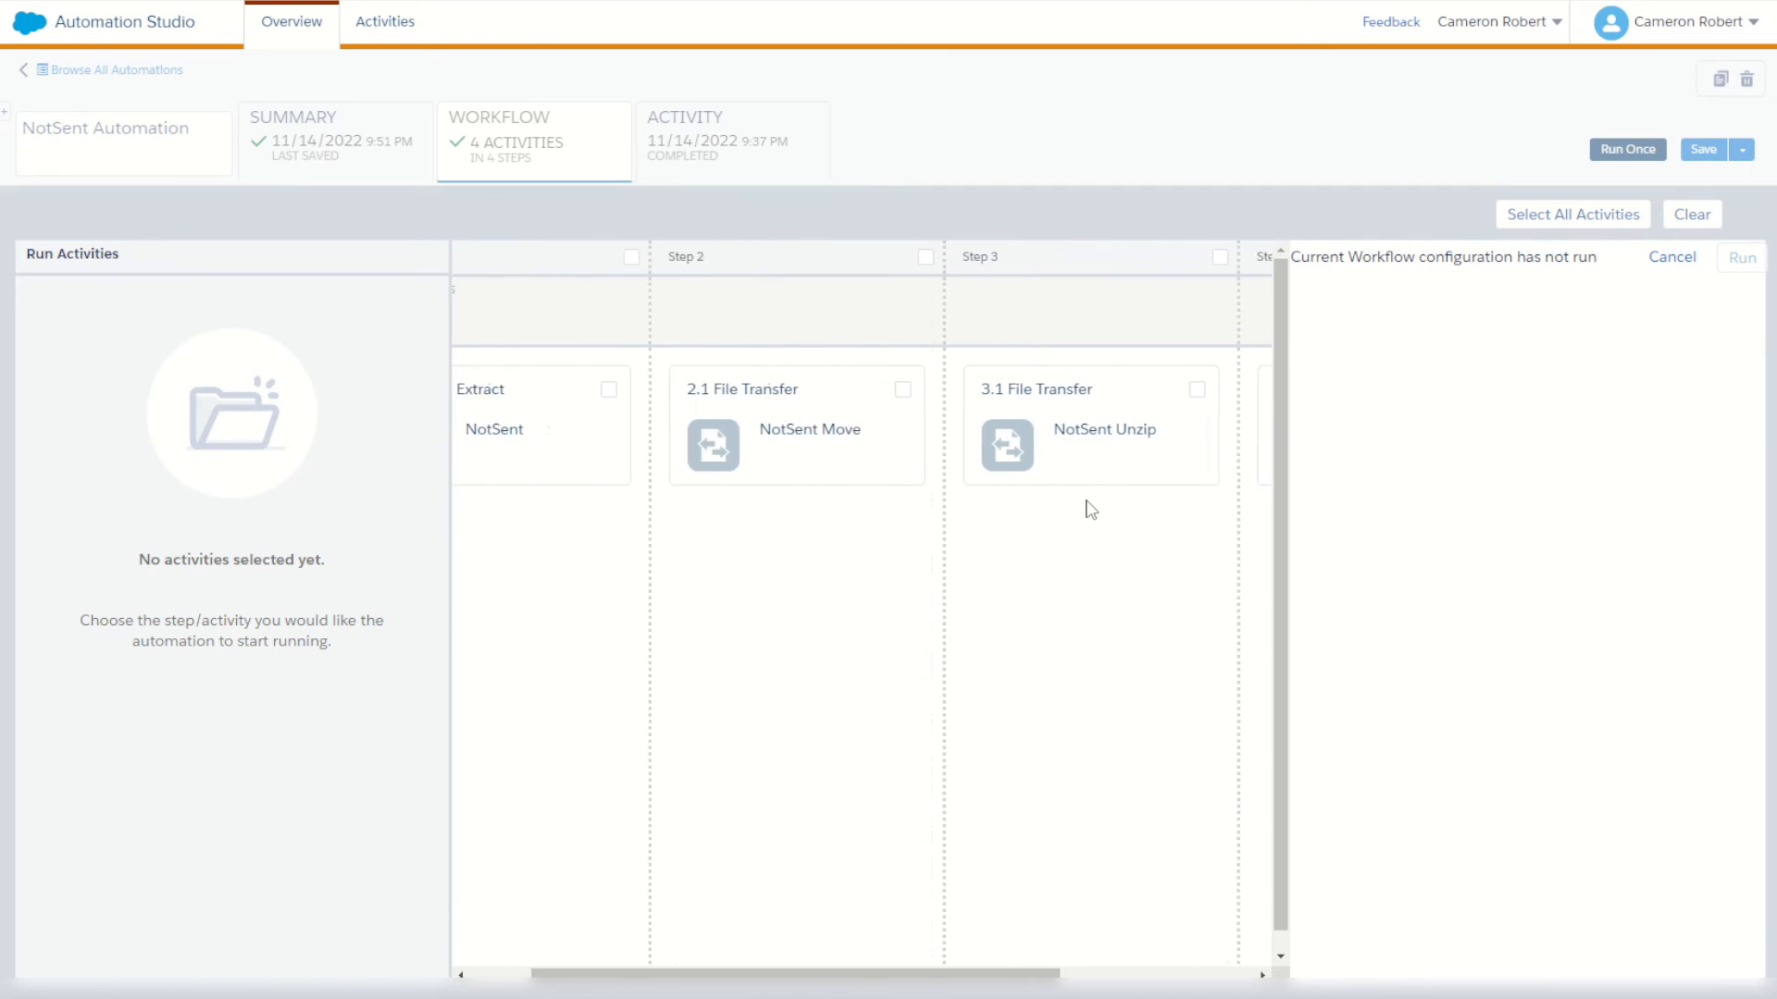
{"action": "left_click", "coordinate": [1190, 391]}
{"action": "left_click", "coordinate": [1725, 263]}
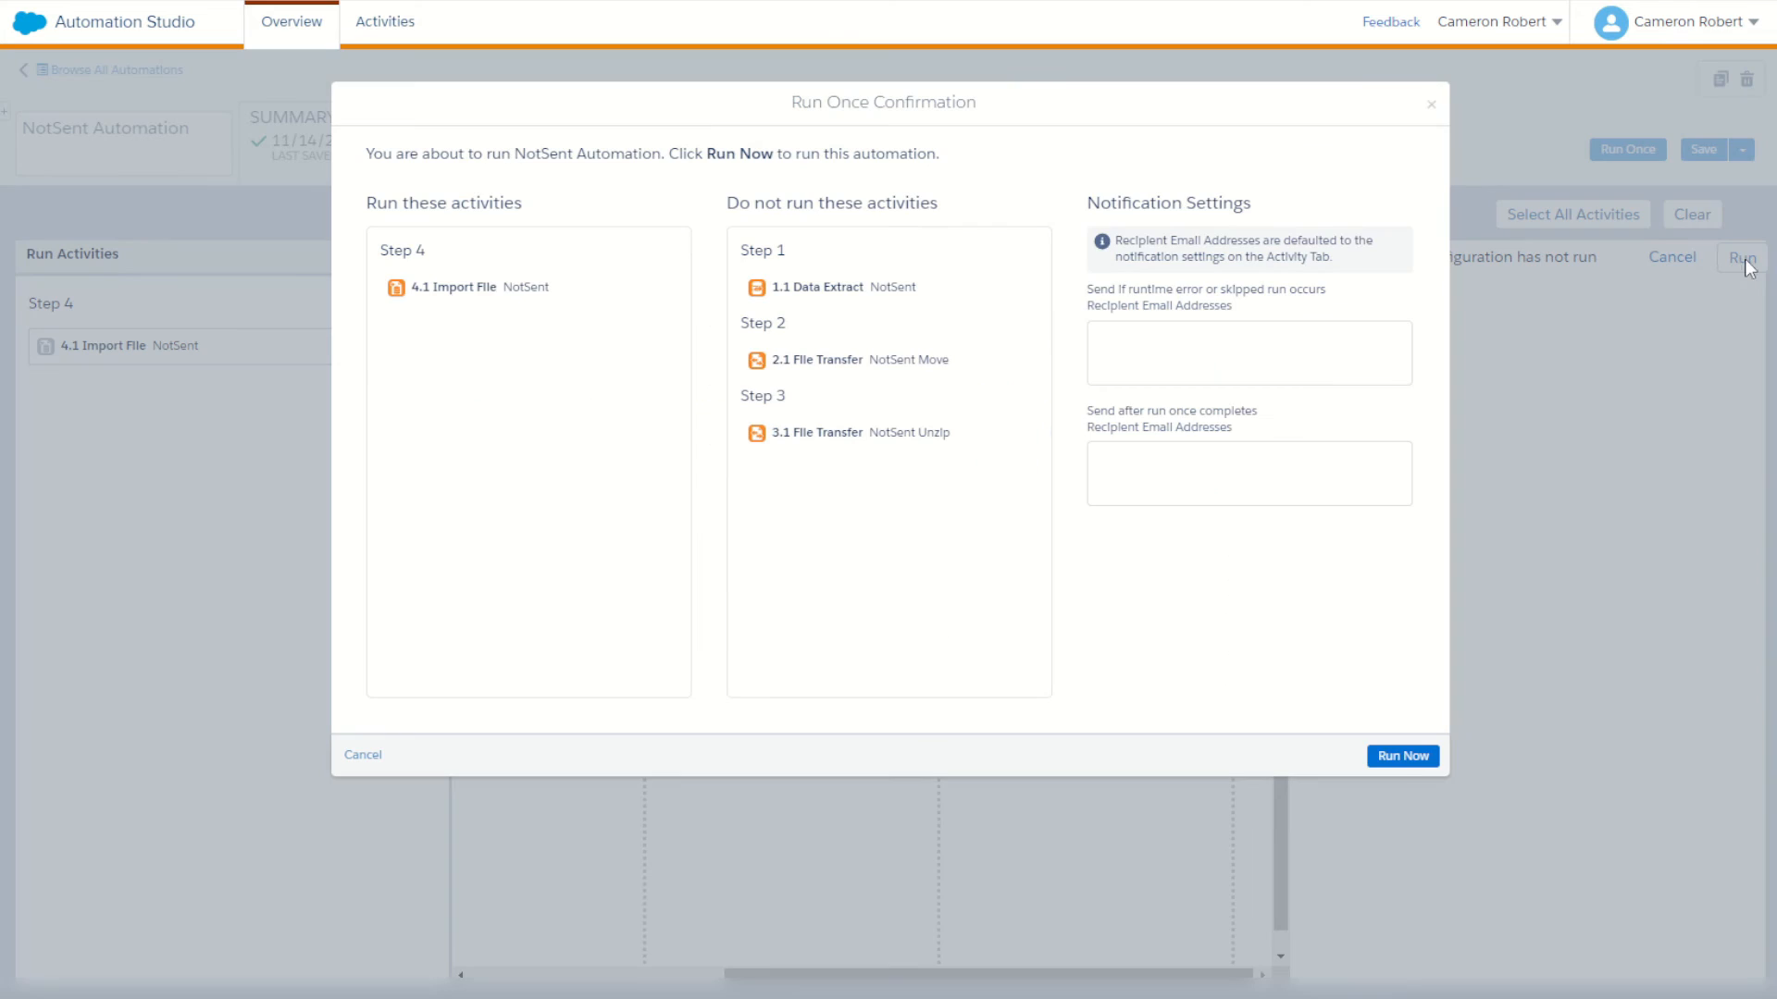
{"action": "left_click", "coordinate": [1404, 755]}
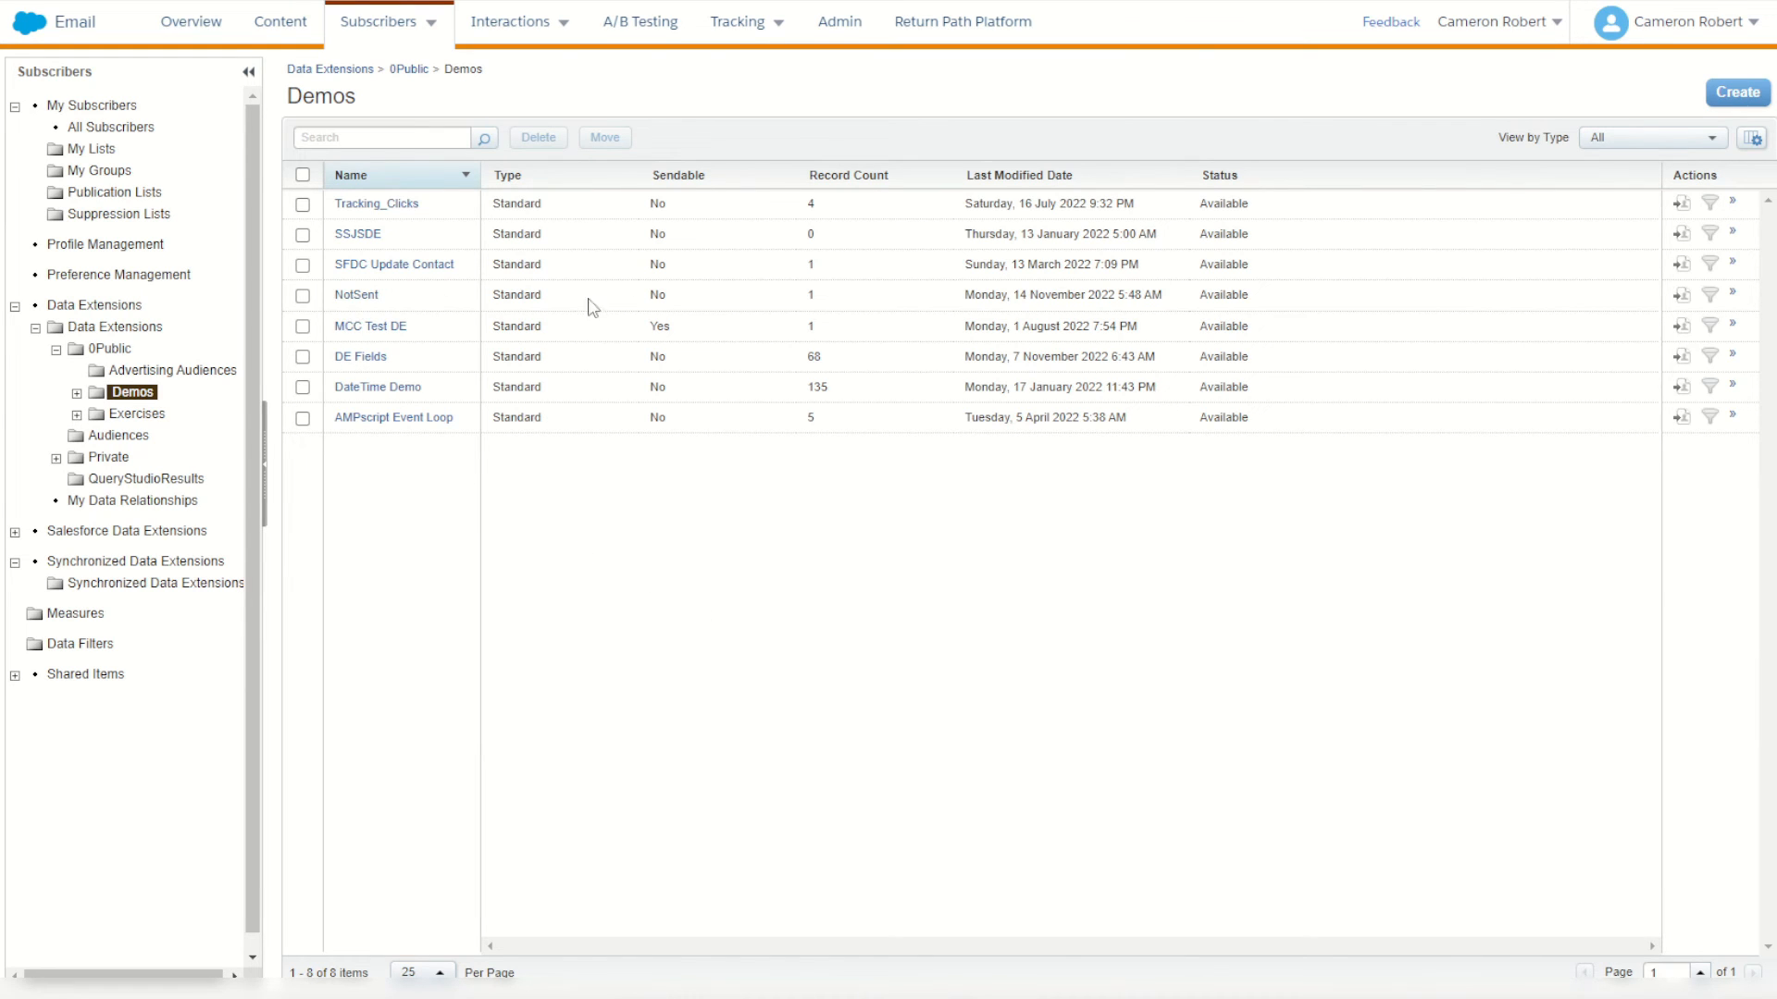
Step: Check the record count of the NotSent data extension in Email's Demos folder and view its records
{"action": "left_click_drag", "start_coordinate": [794, 302], "coordinate": [836, 306]}
{"action": "left_click", "coordinate": [365, 296]}
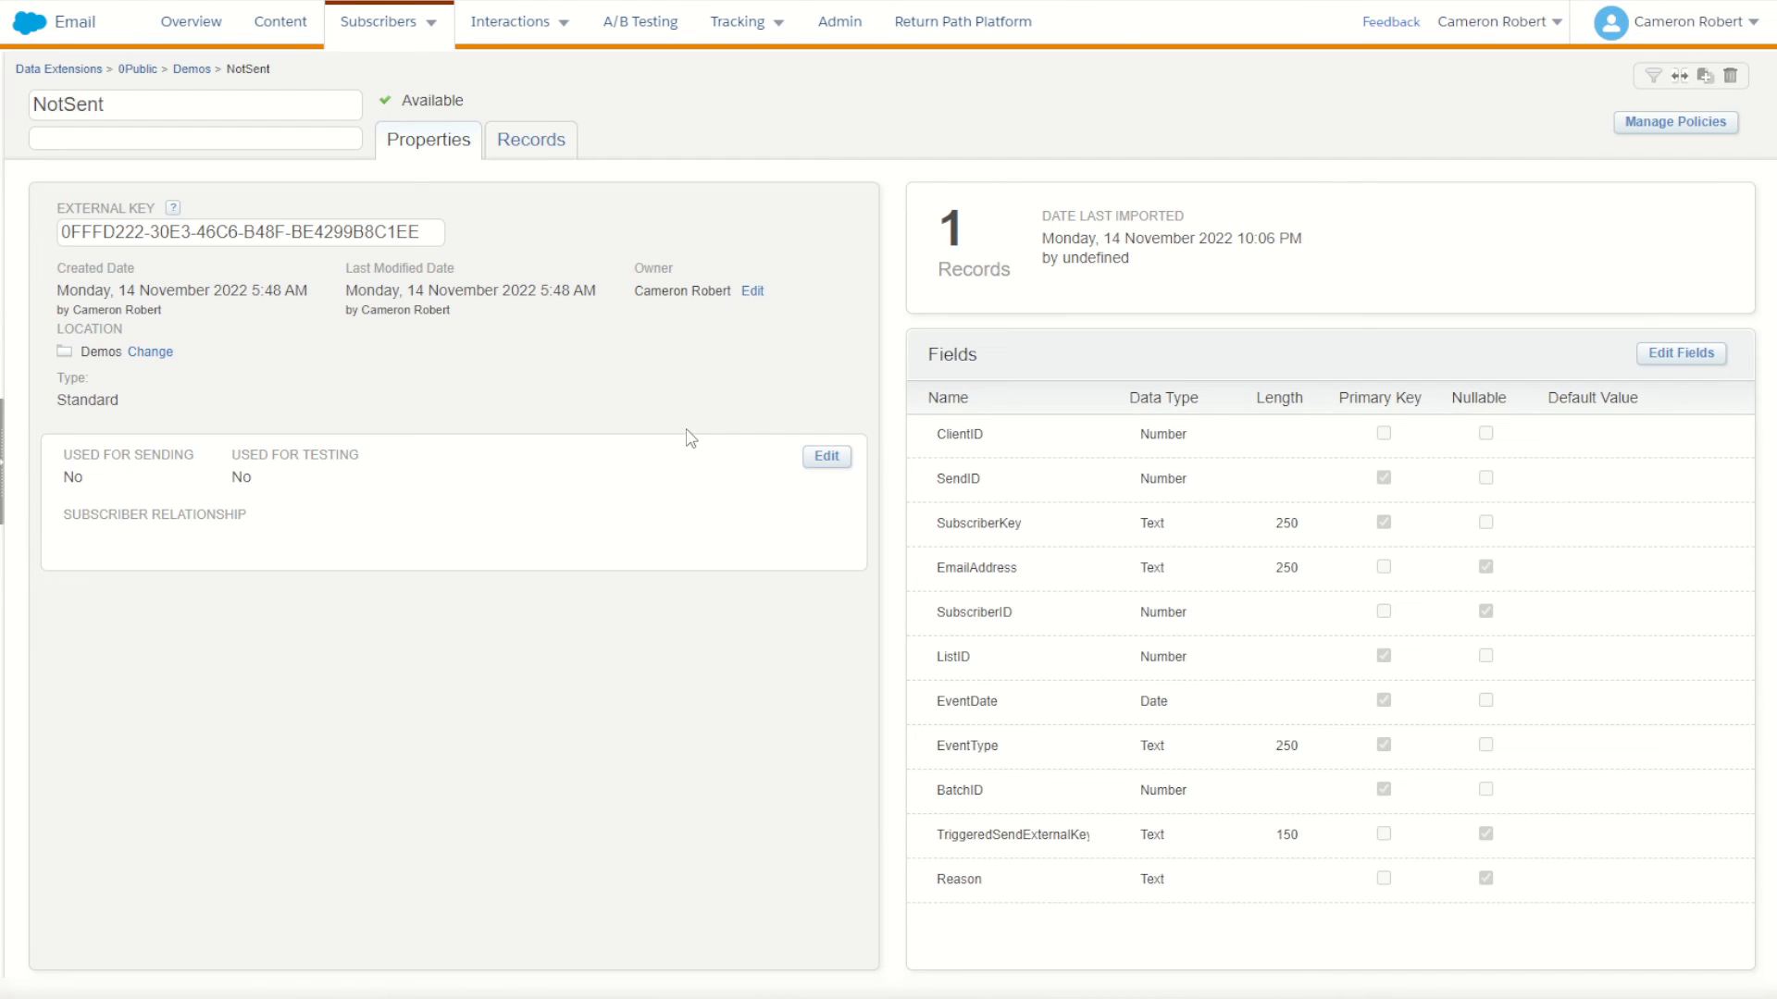
{"action": "left_click", "coordinate": [528, 139]}
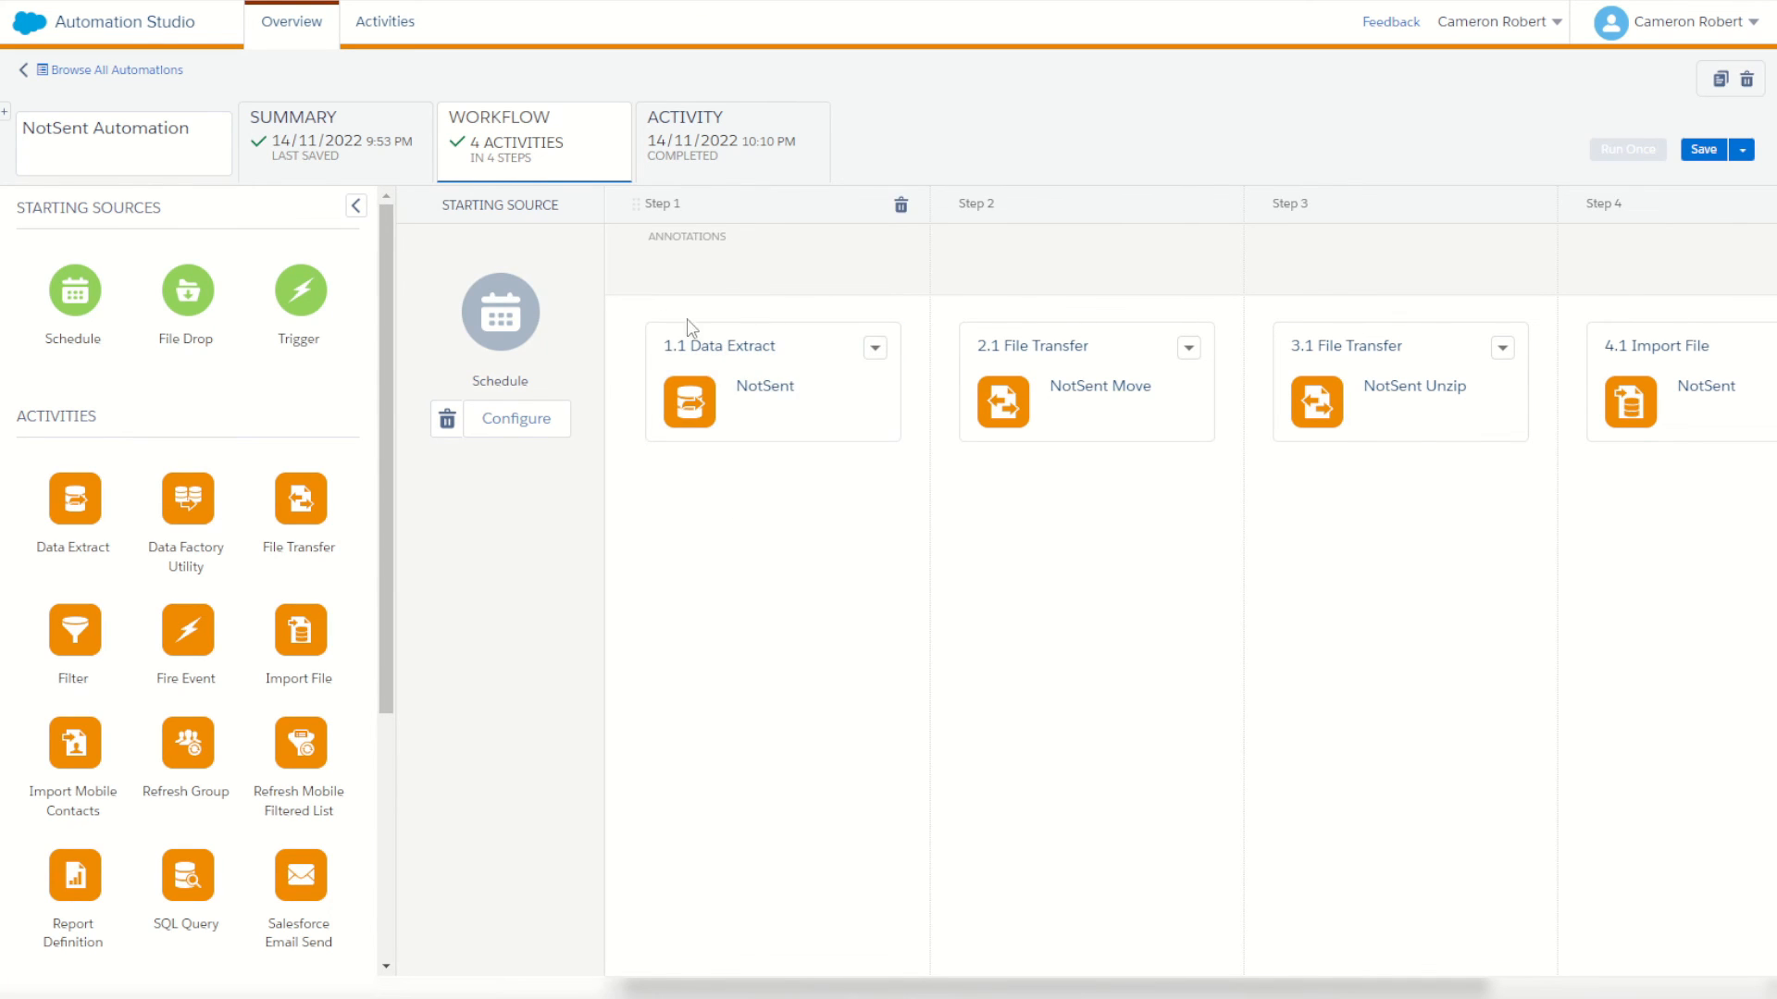
Step: Configure the NotSent Automation's schedule to start on 15/11/2022 and repeat daily with no end
{"action": "left_click", "coordinate": [523, 421]}
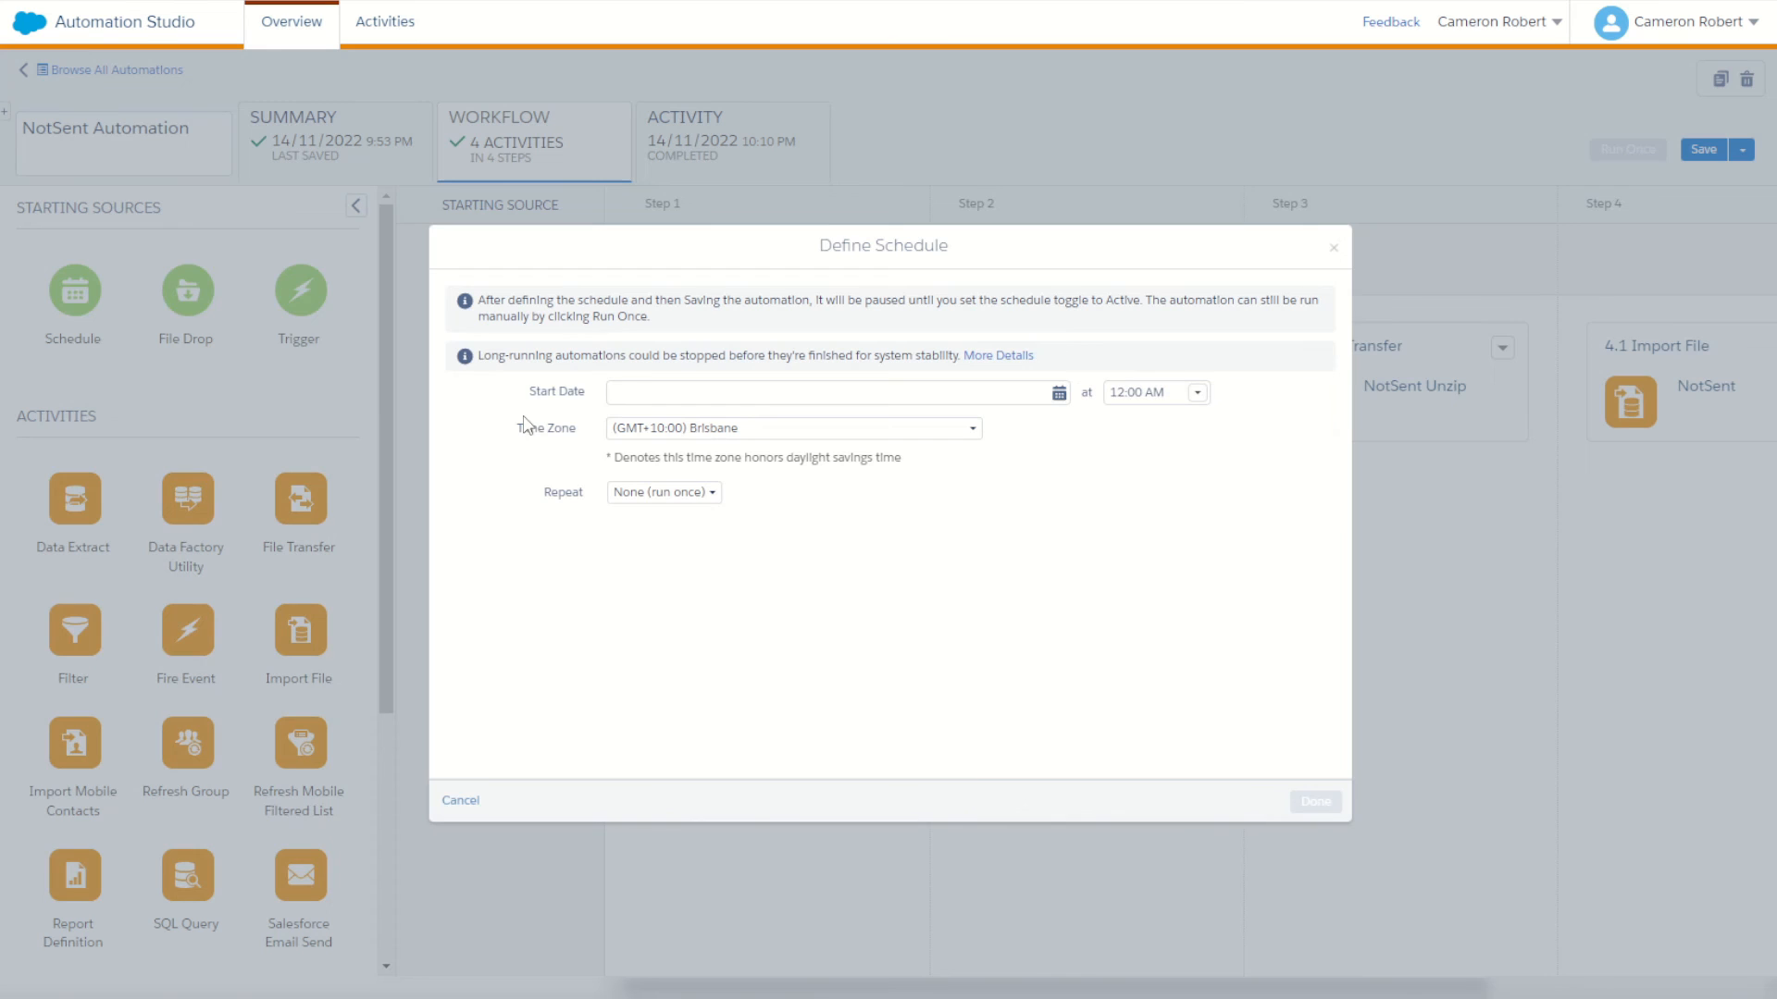
{"action": "left_click", "coordinate": [685, 393]}
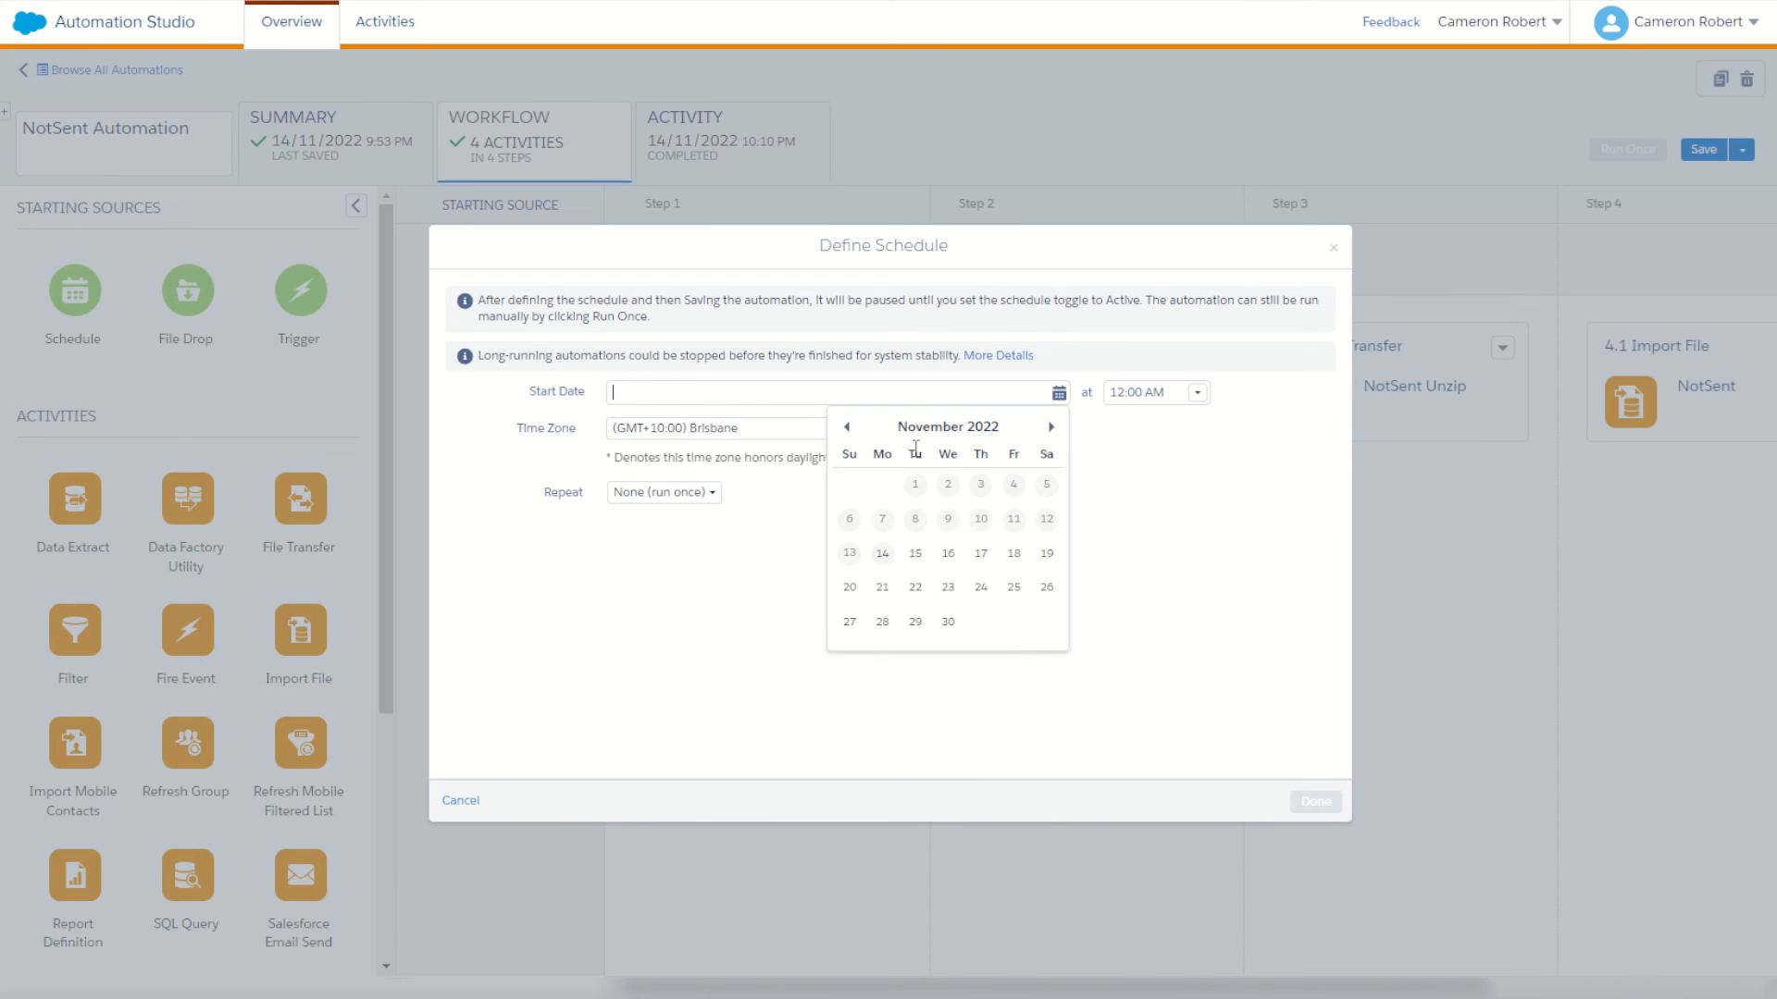
{"action": "left_click", "coordinate": [916, 560]}
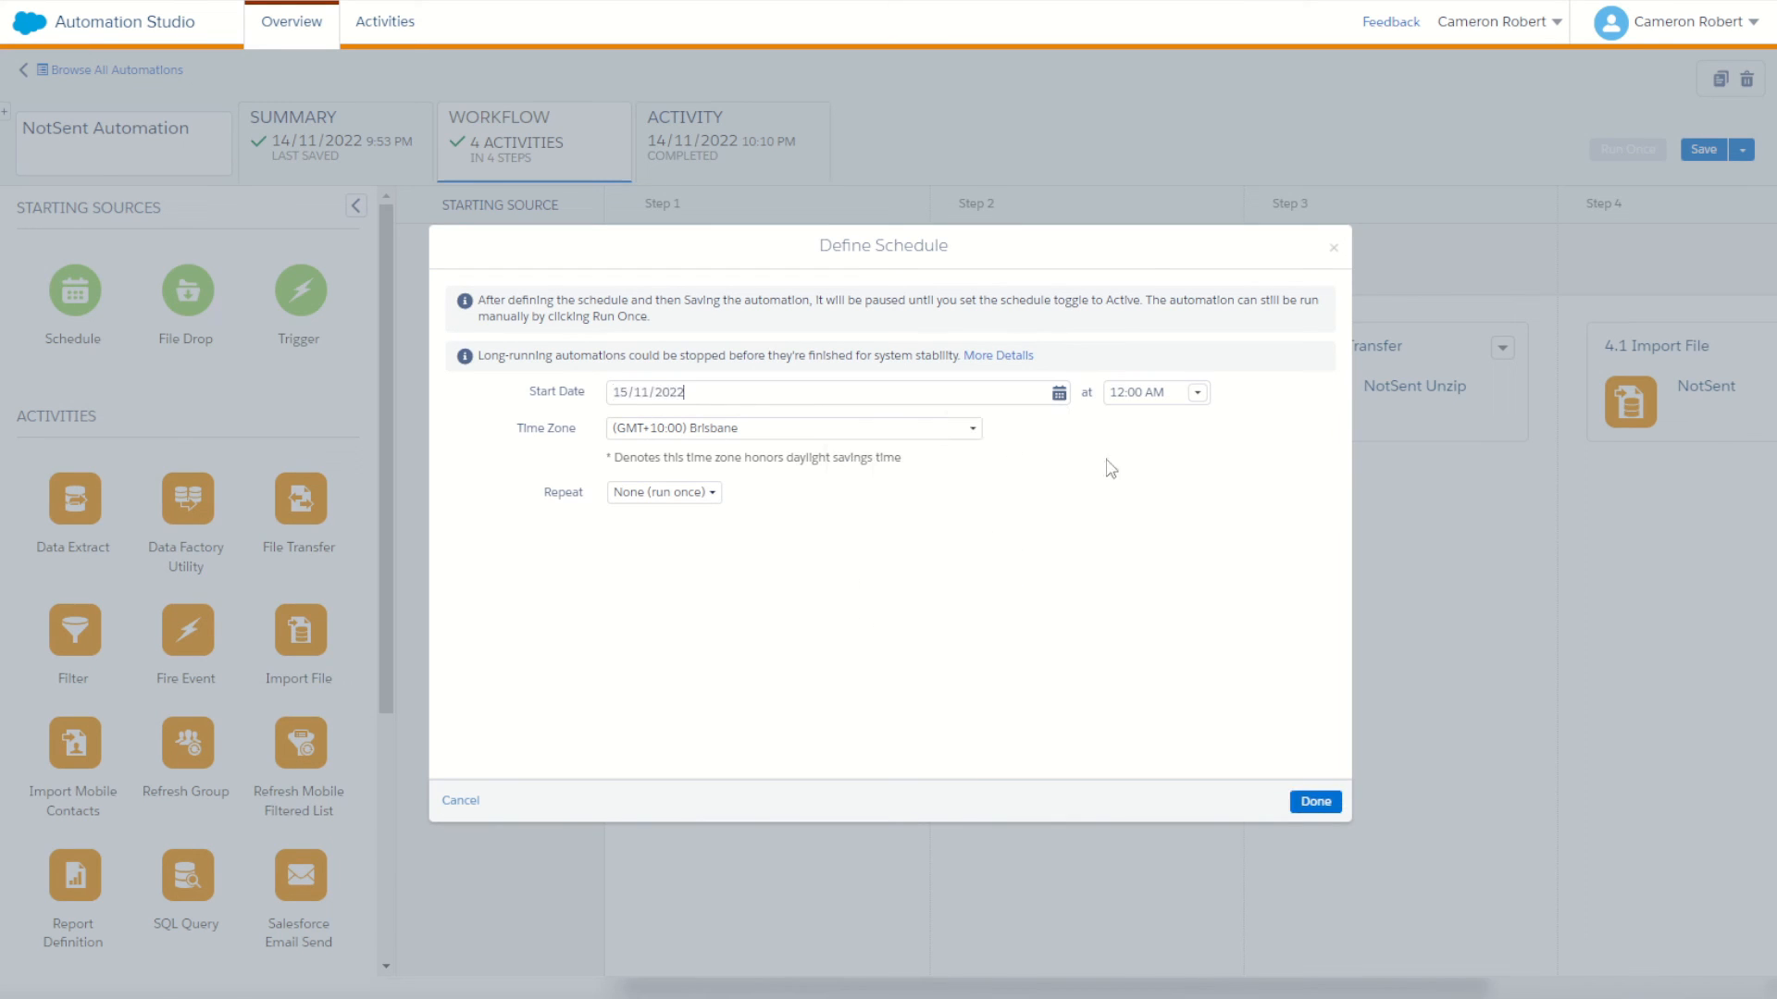
{"action": "left_click", "coordinate": [664, 495]}
{"action": "left_click", "coordinate": [656, 559]}
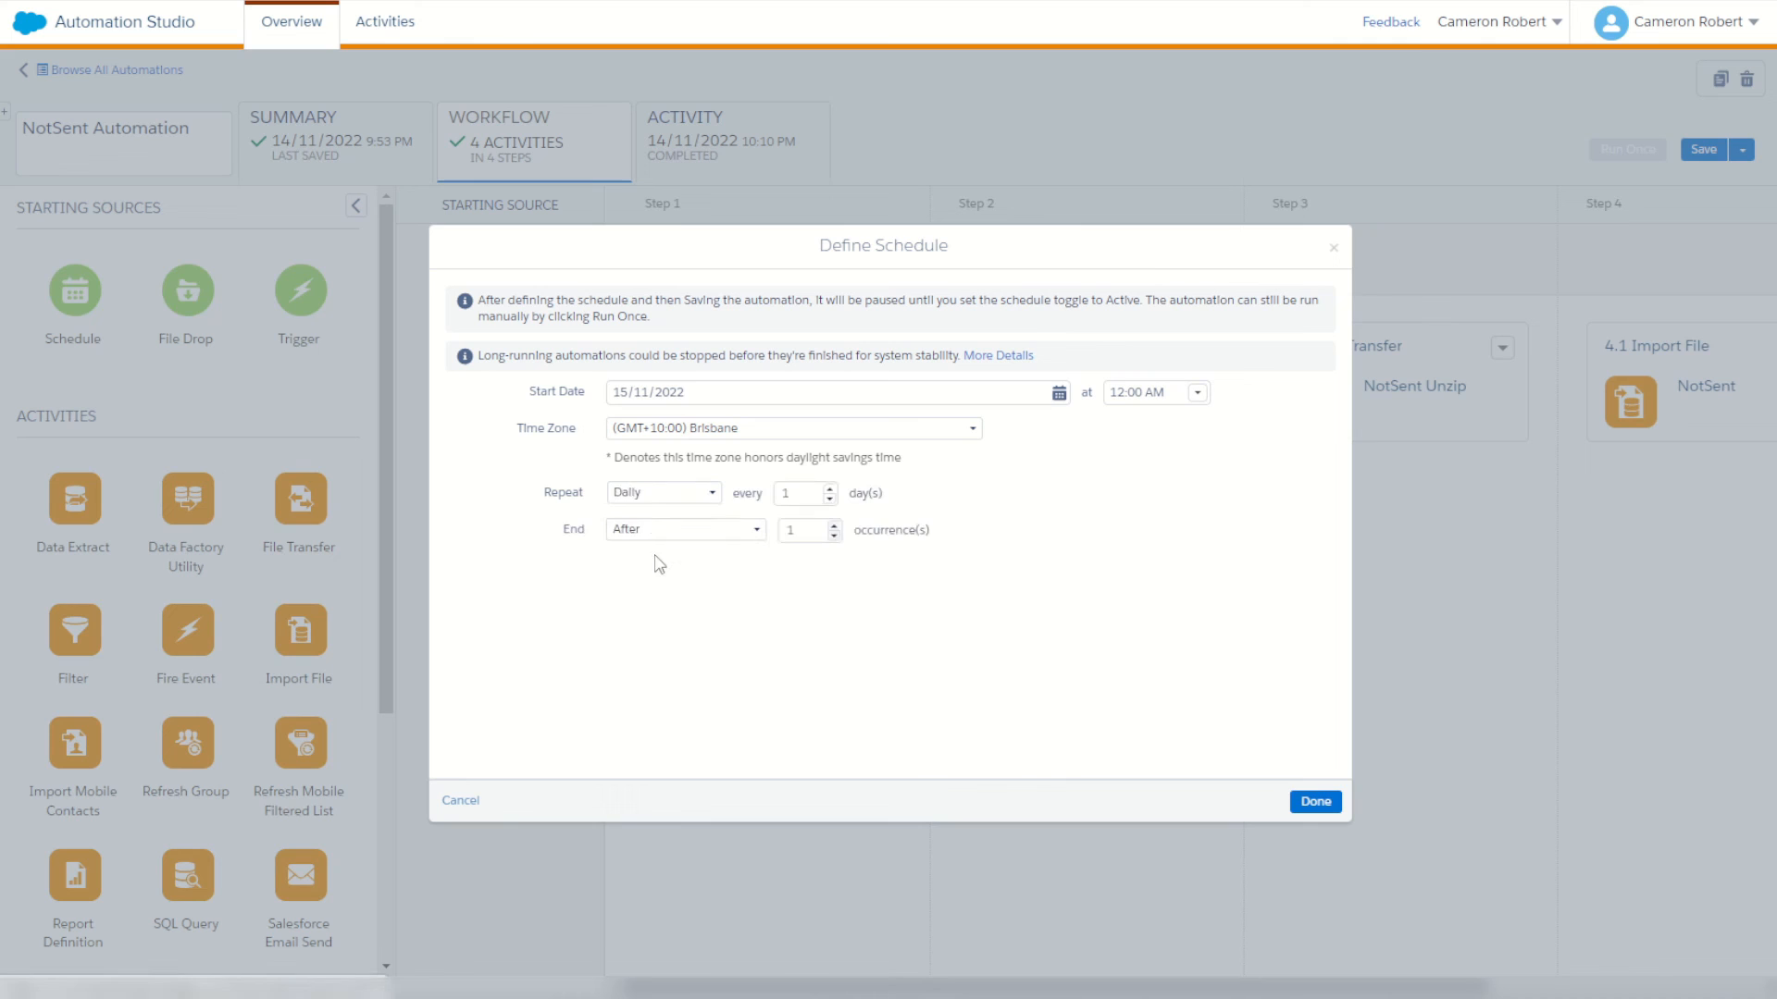
{"action": "left_click", "coordinate": [658, 530]}
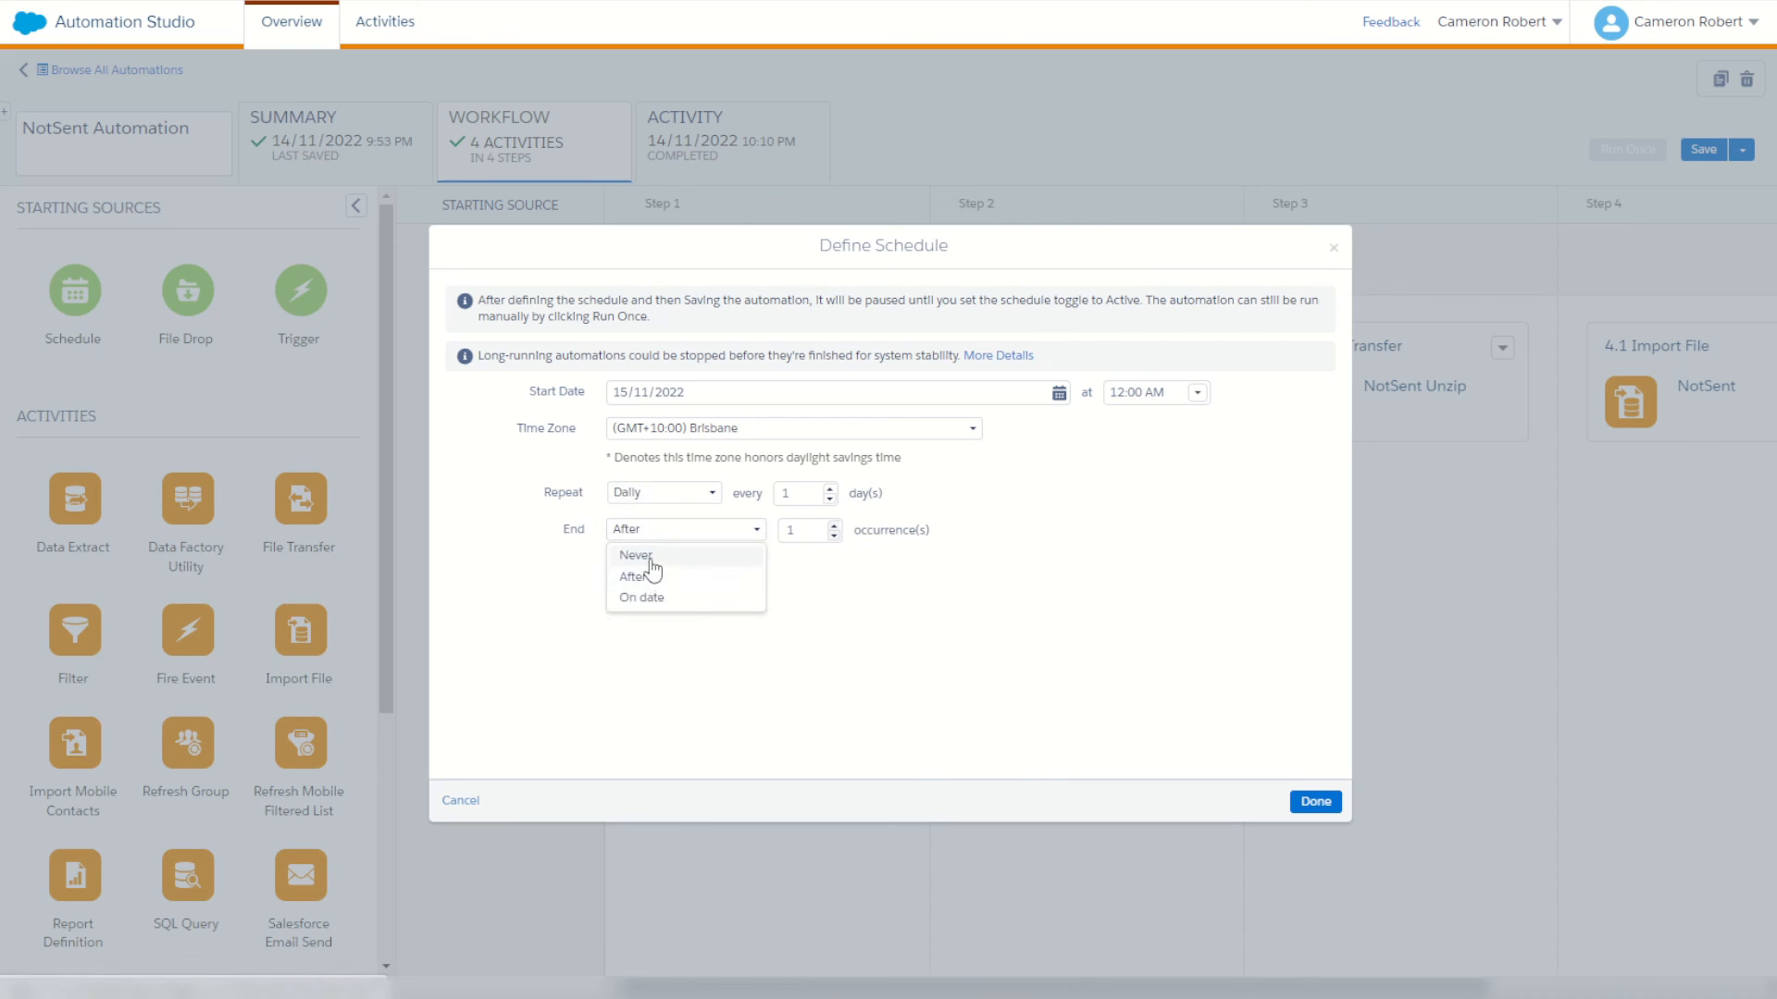
{"action": "left_click", "coordinate": [656, 556]}
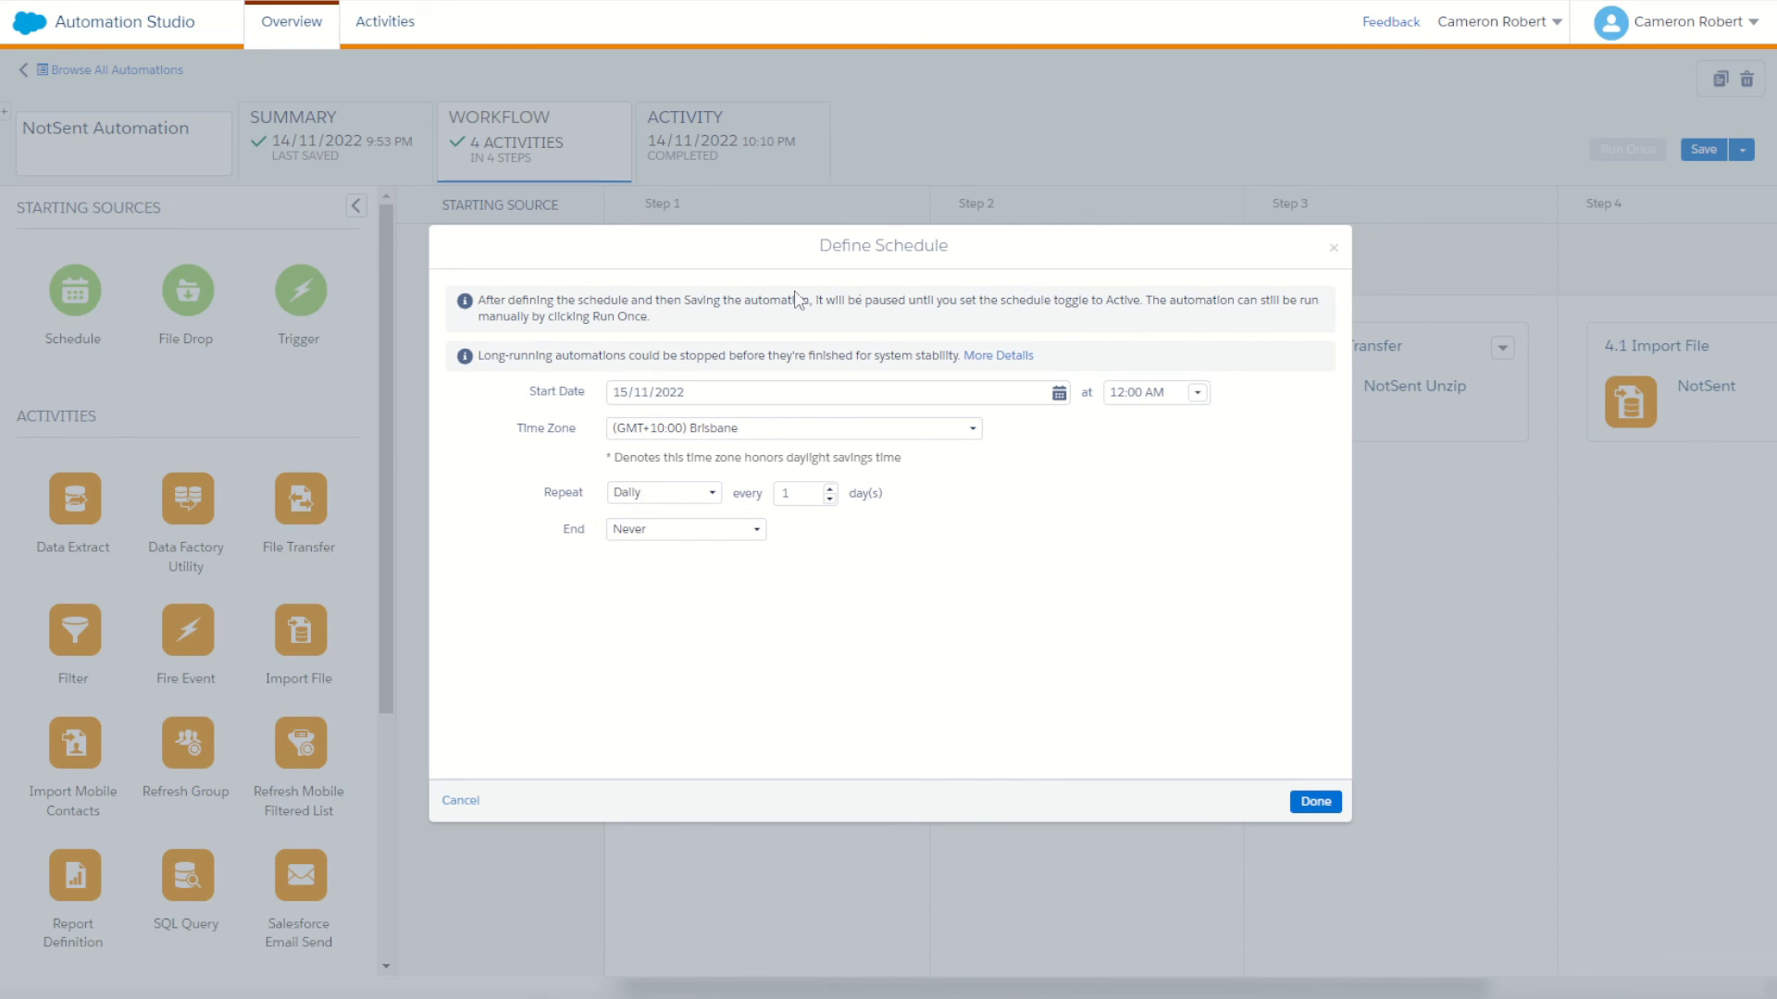
{"action": "left_click", "coordinate": [1315, 801]}
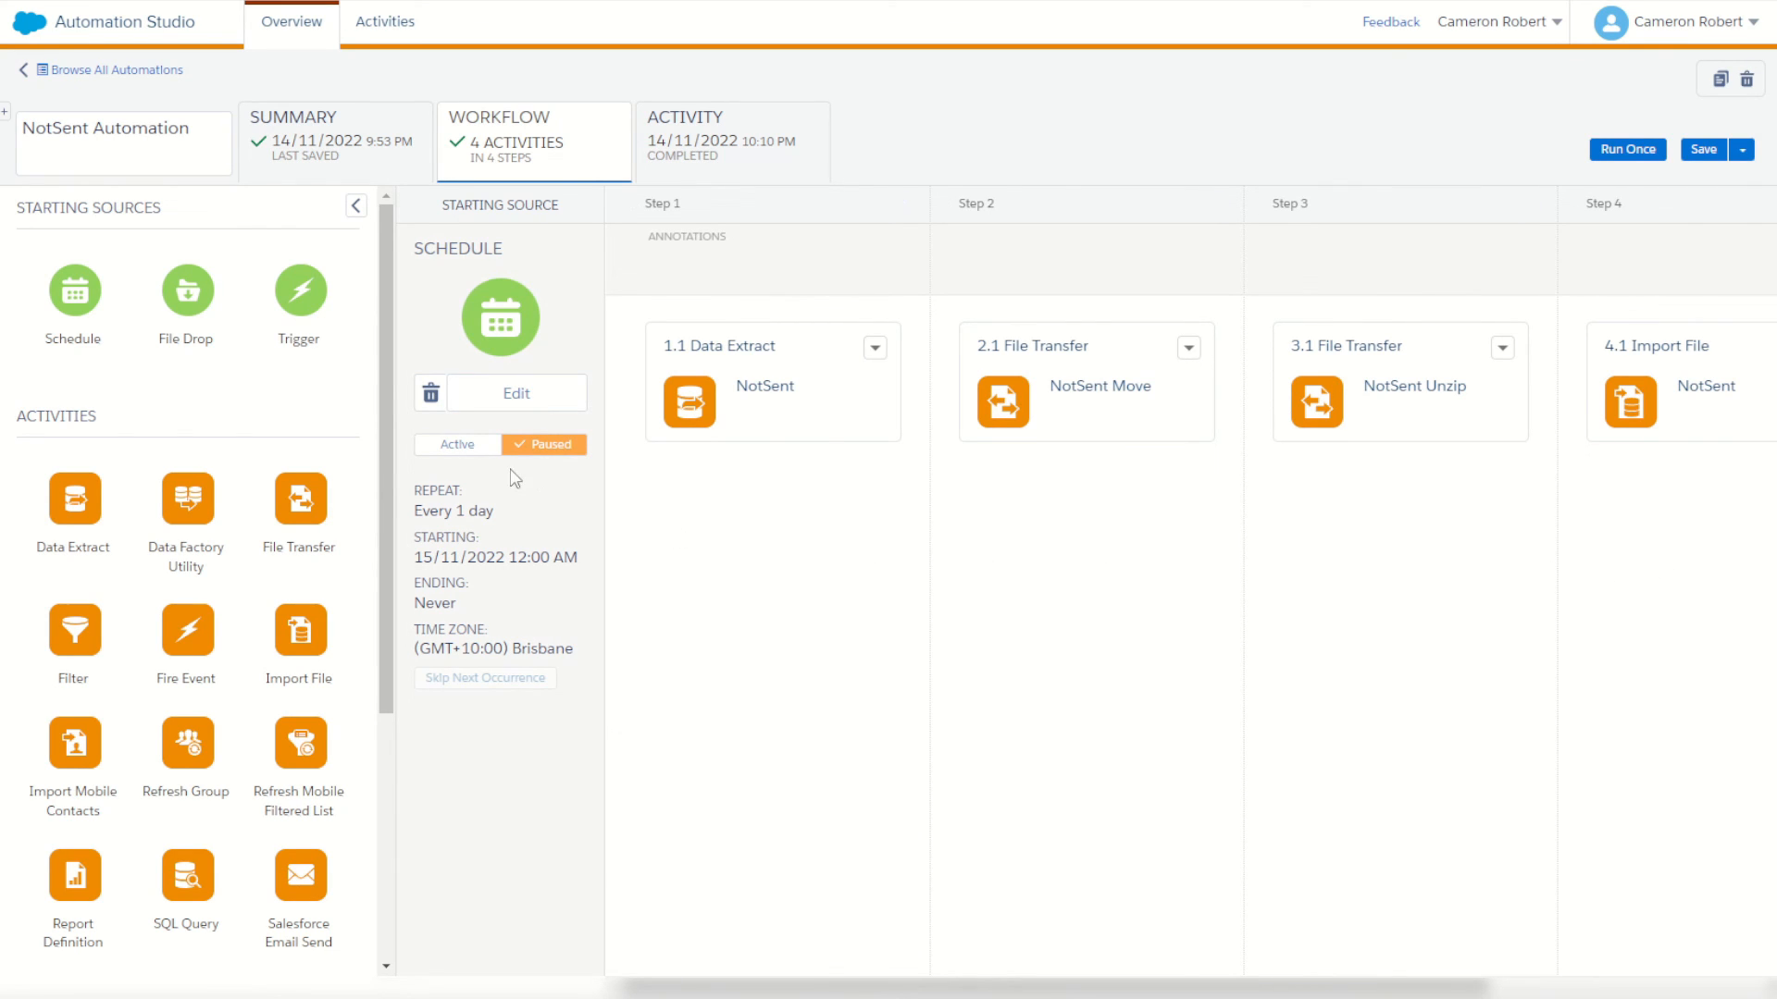
Step: Save the NotSent Automation, set its schedule to Active and save it again
{"action": "left_click", "coordinate": [1703, 151]}
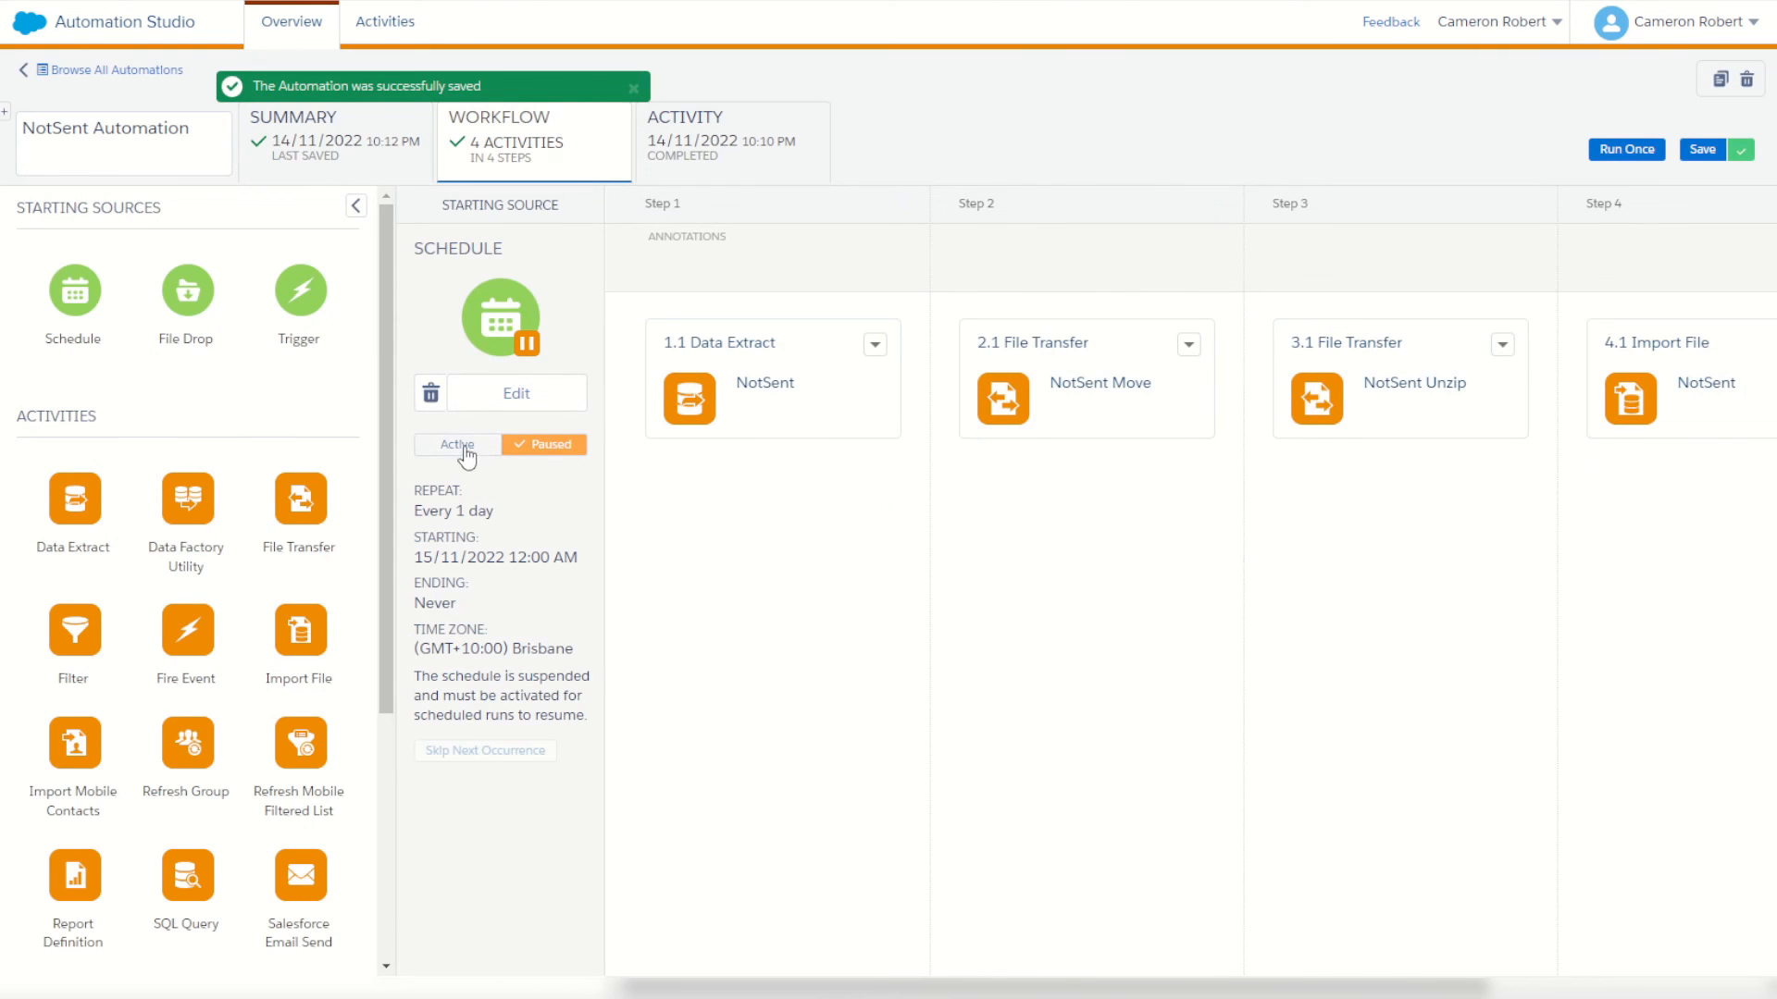
{"action": "left_click", "coordinate": [457, 445]}
{"action": "left_click", "coordinate": [1175, 500]}
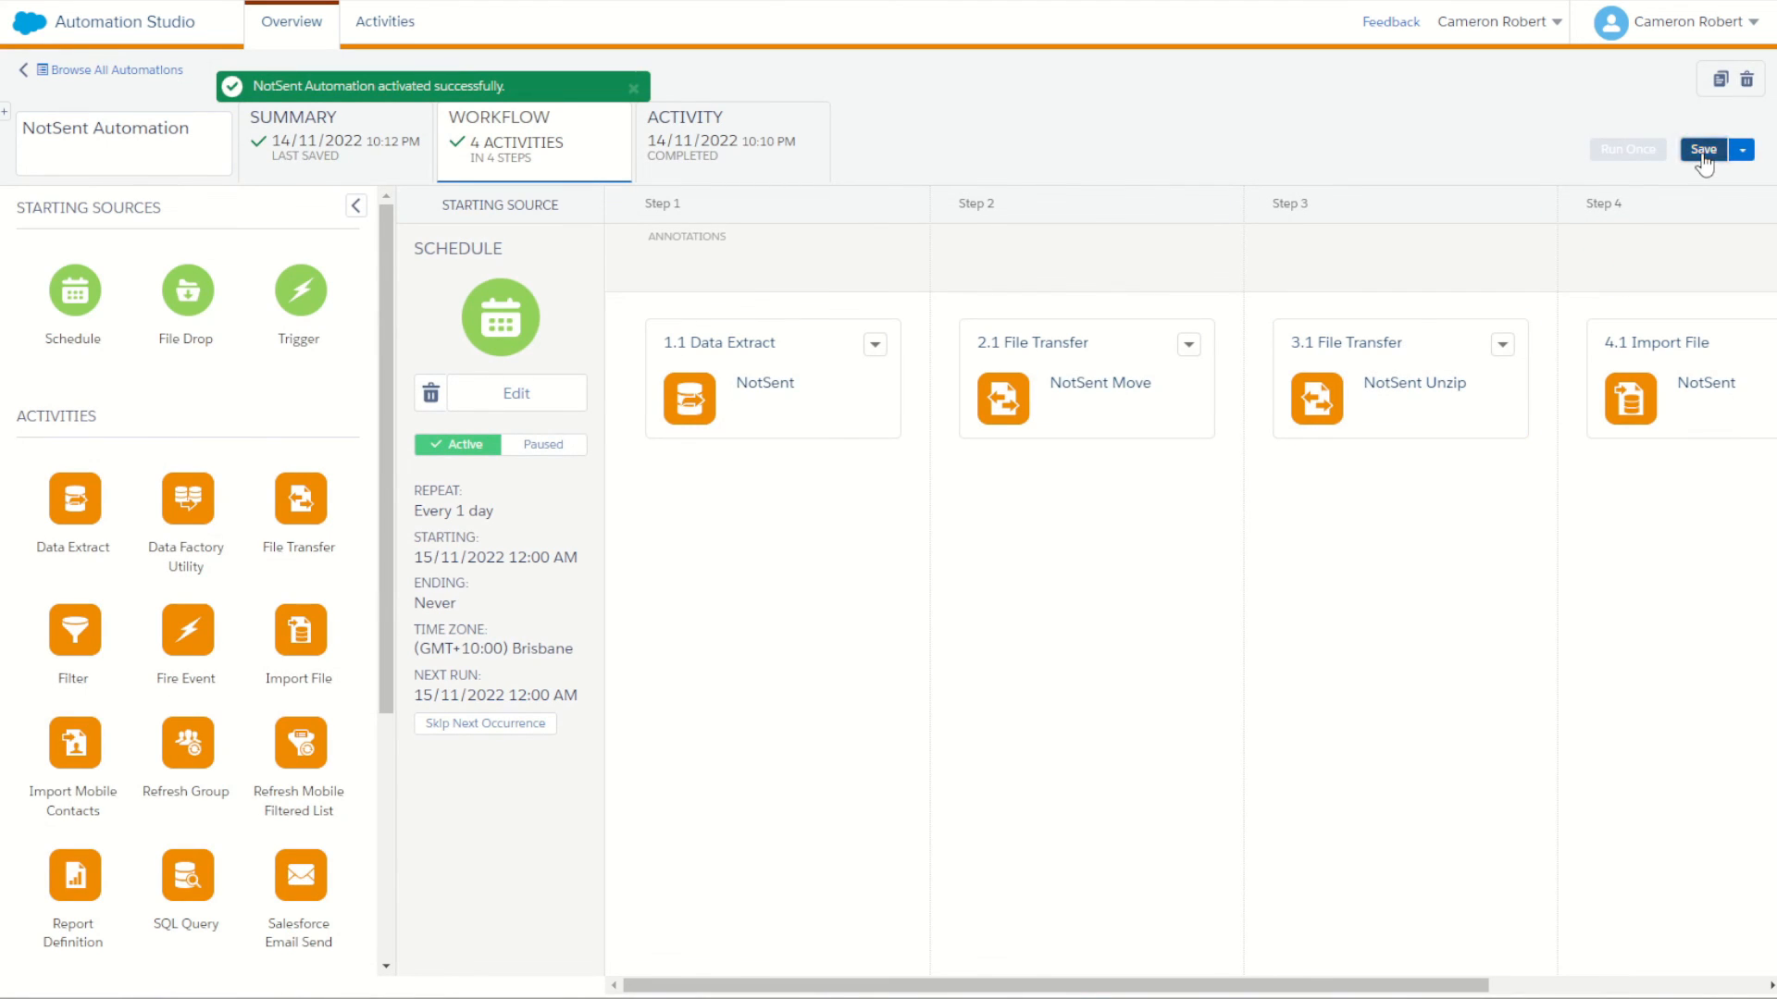
{"action": "left_click", "coordinate": [1703, 151]}
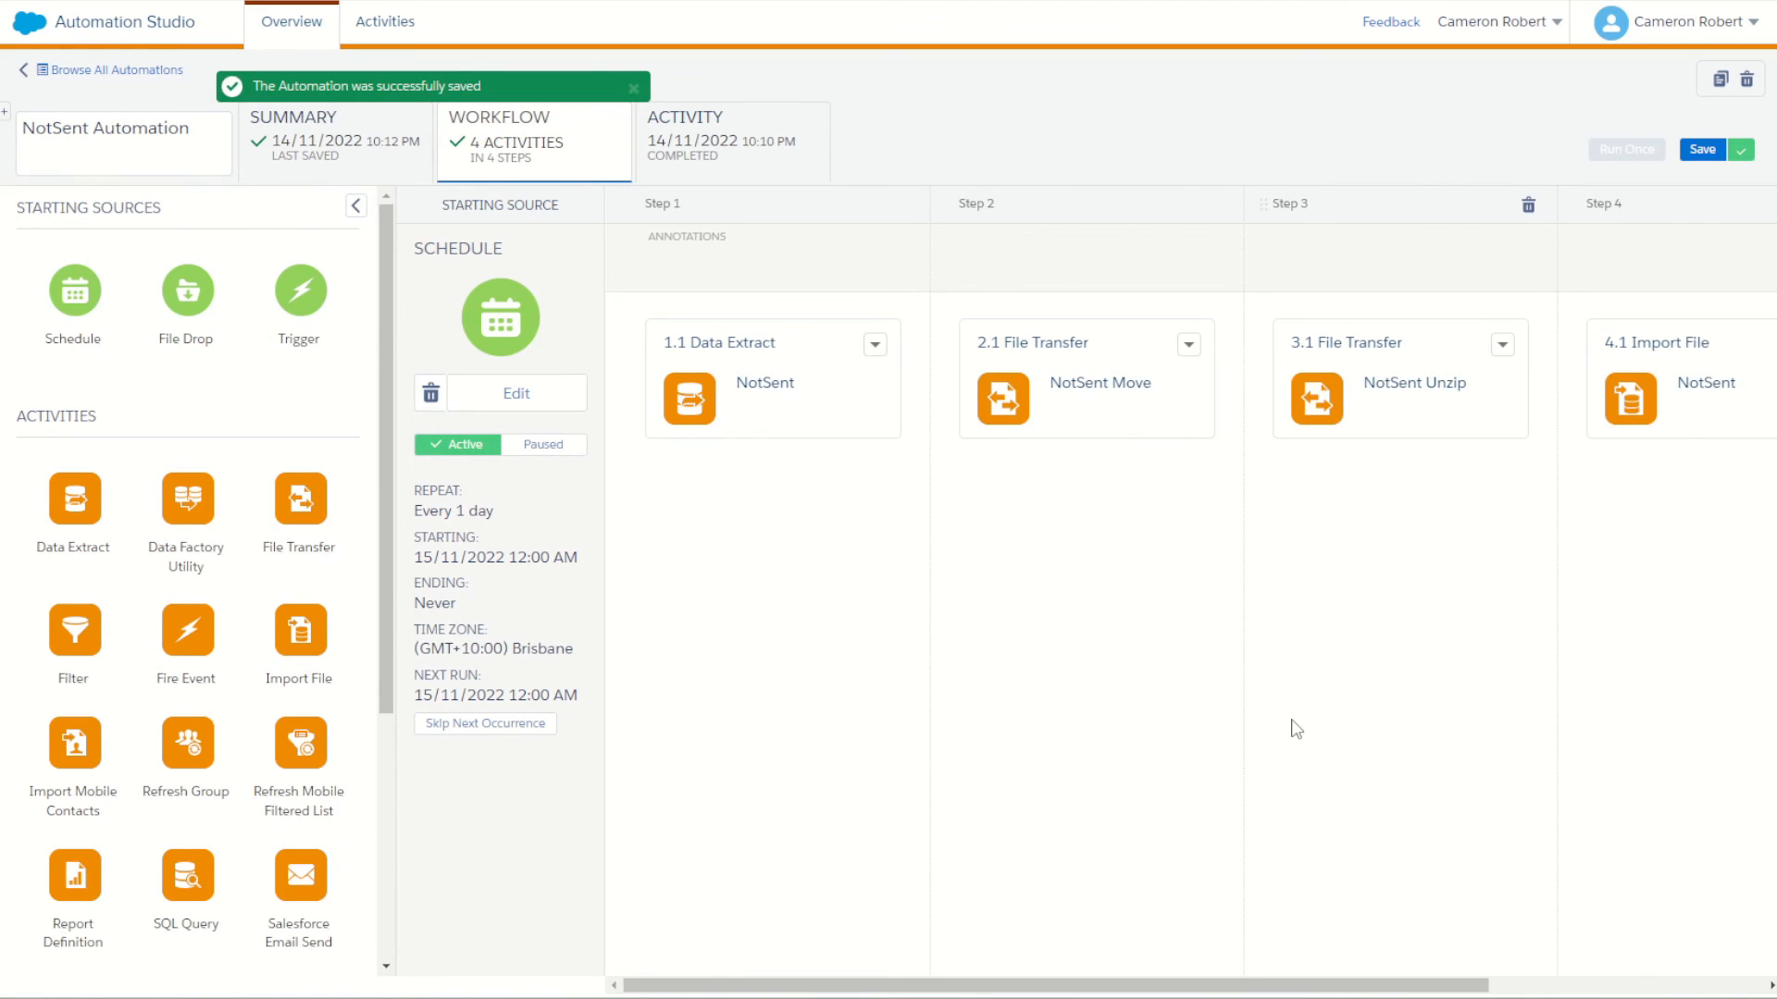